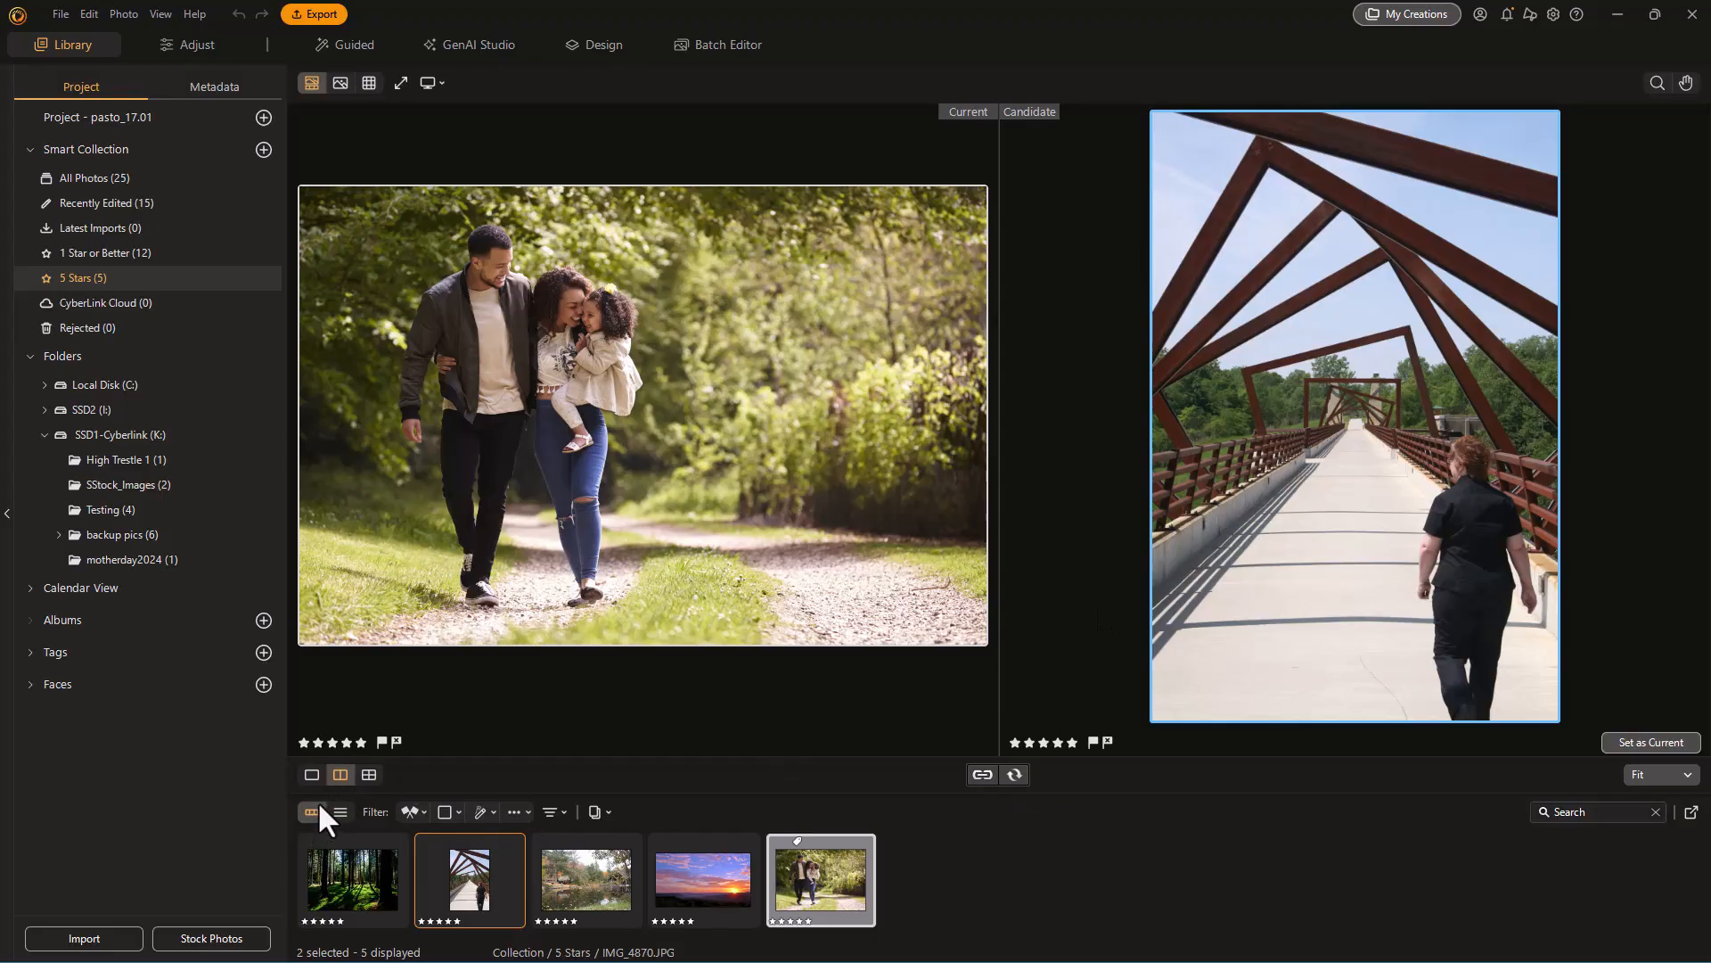
Show a single photo, choose the bridge photo IMG_4870.JPG, and remove its background with Background Remove / Replace.
{"action": "left_click", "coordinate": [309, 774]}
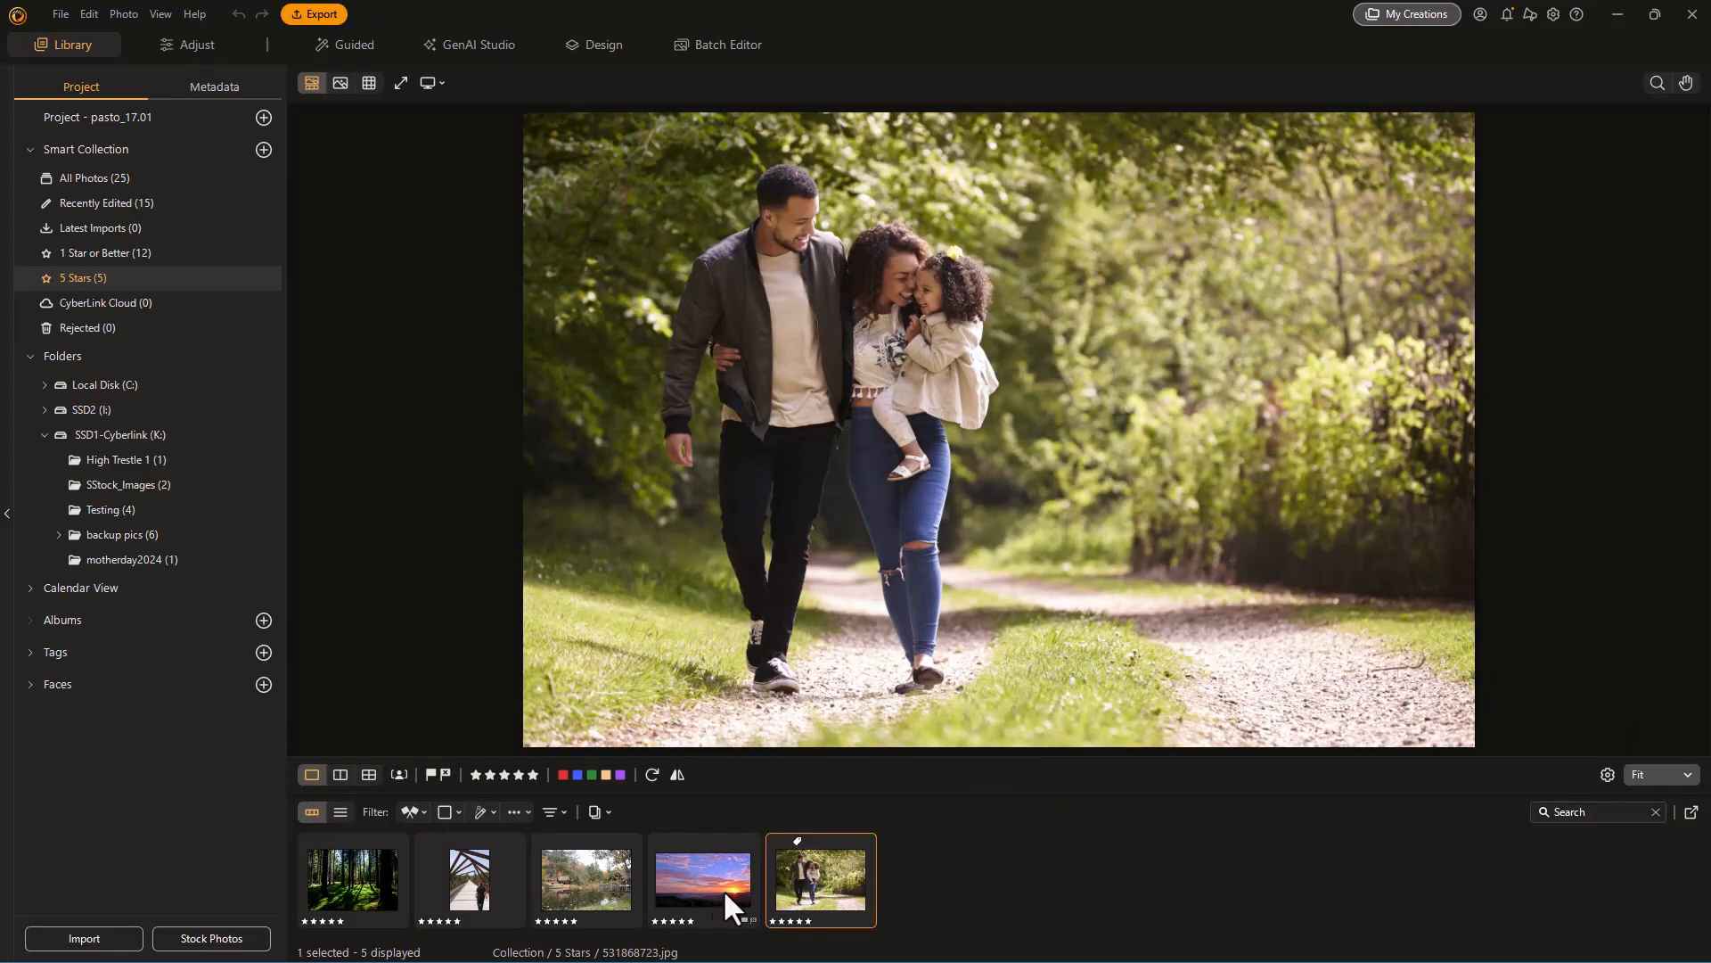
{"action": "left_click", "coordinate": [473, 873]}
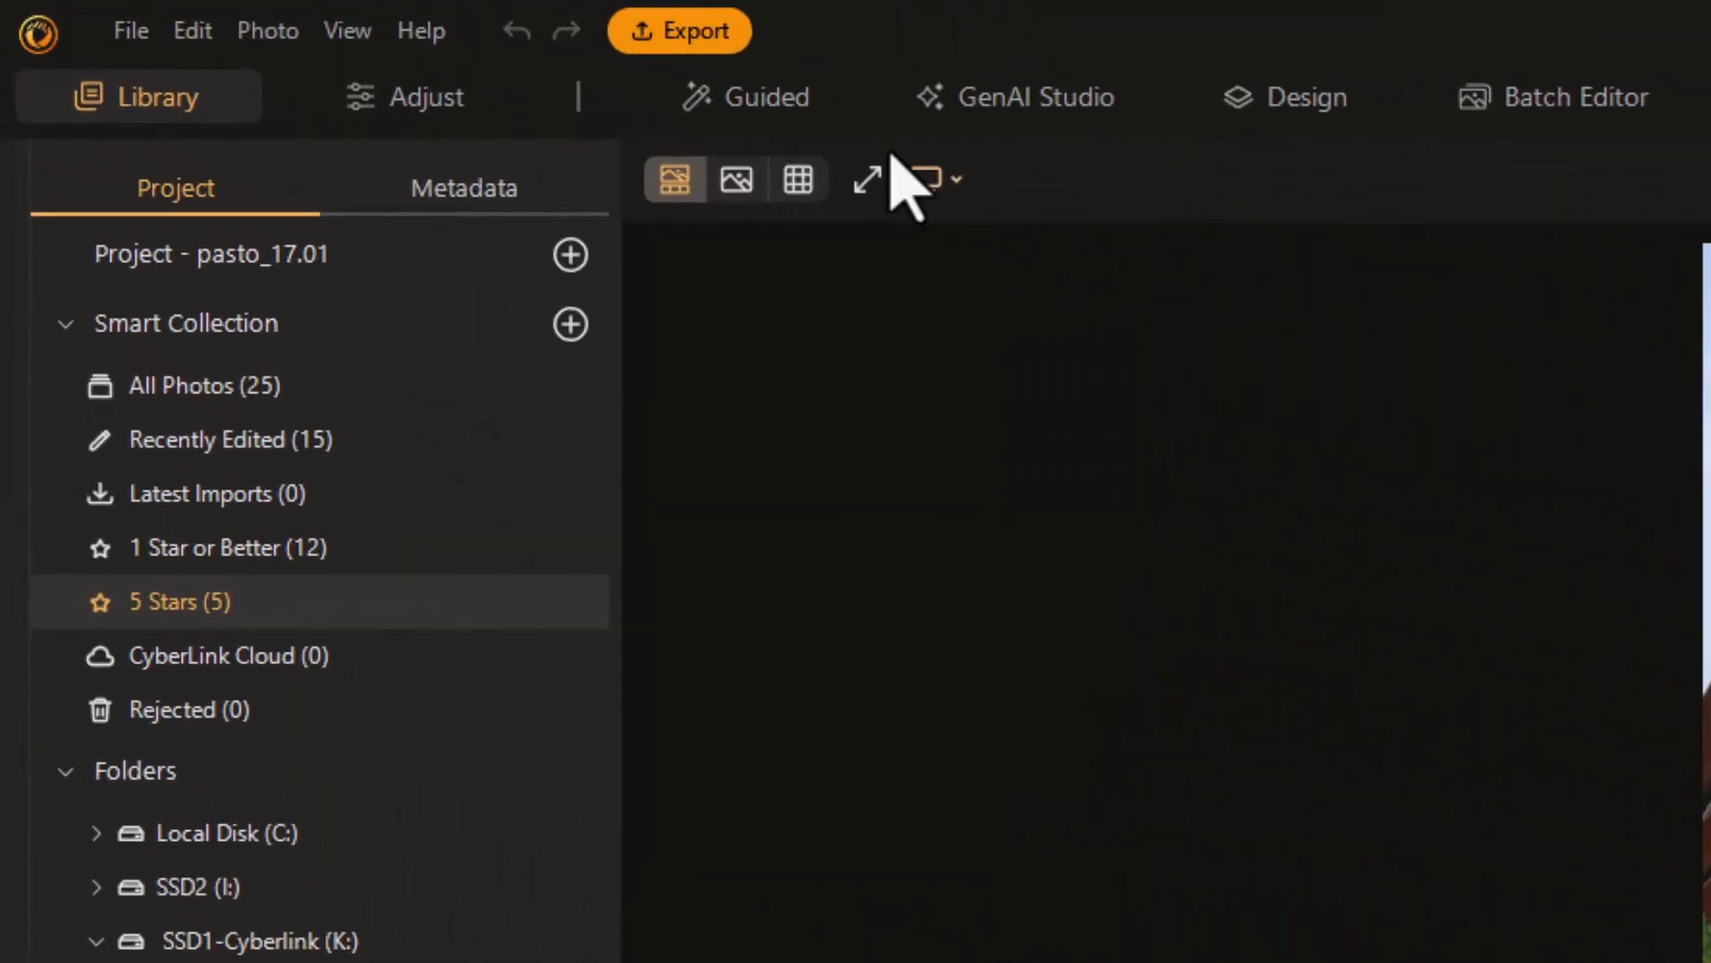
{"action": "left_click", "coordinate": [783, 106]}
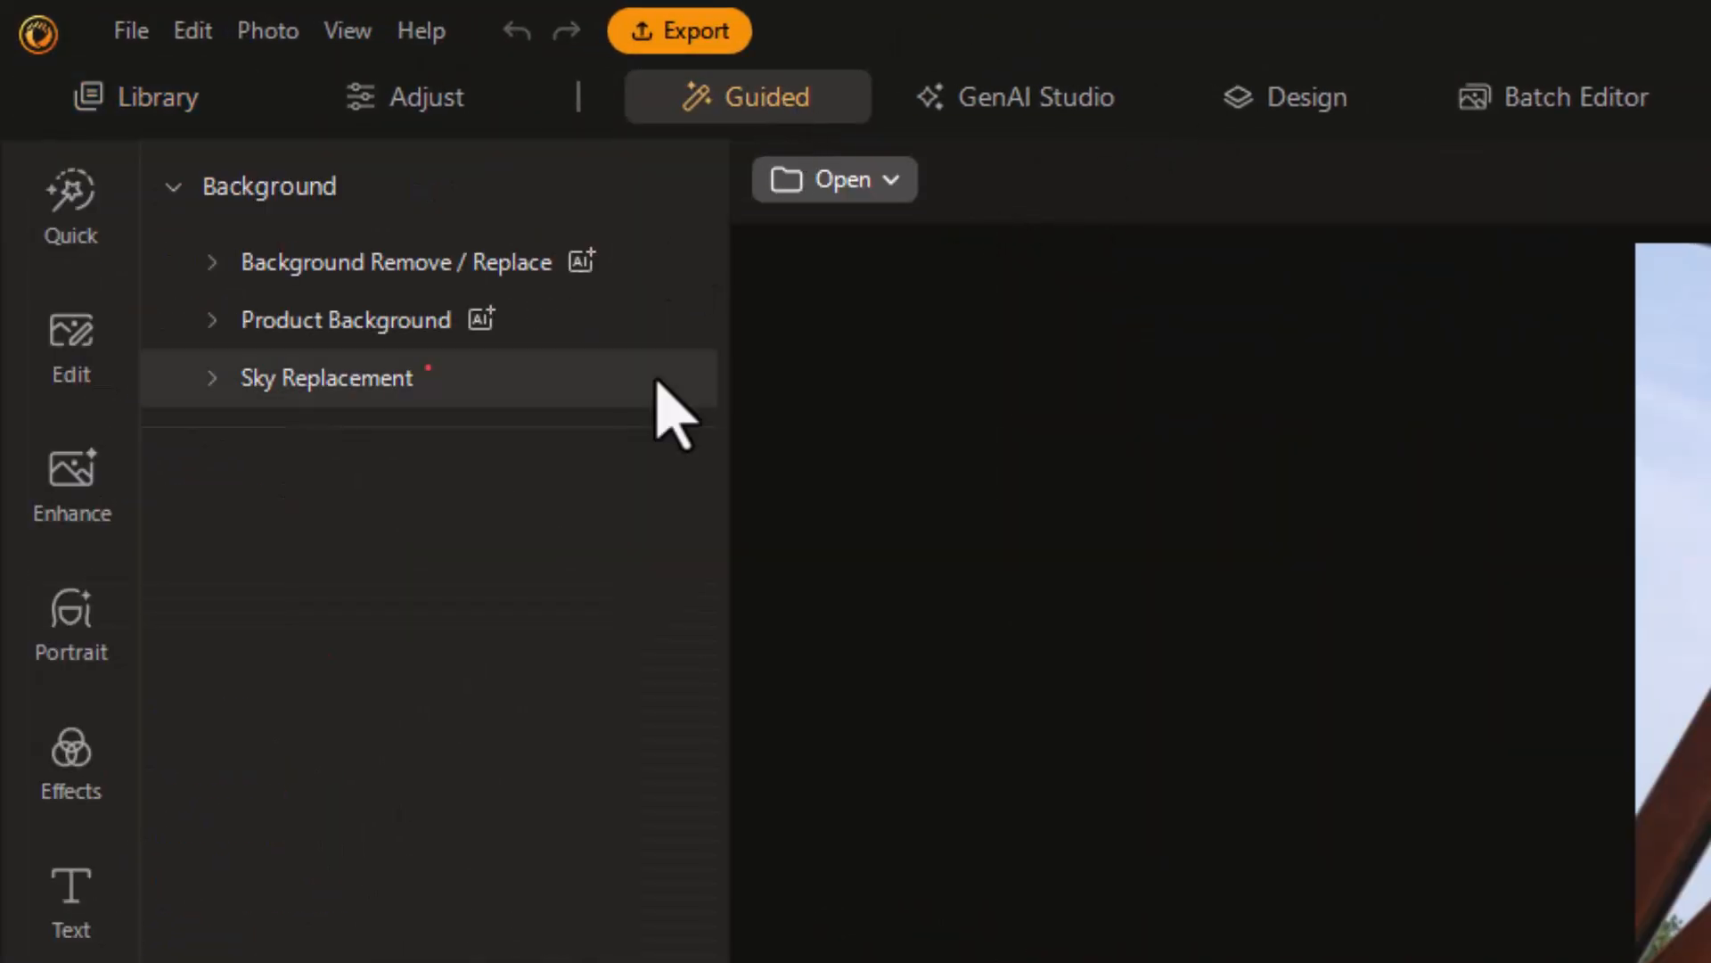
{"action": "left_click", "coordinate": [350, 268]}
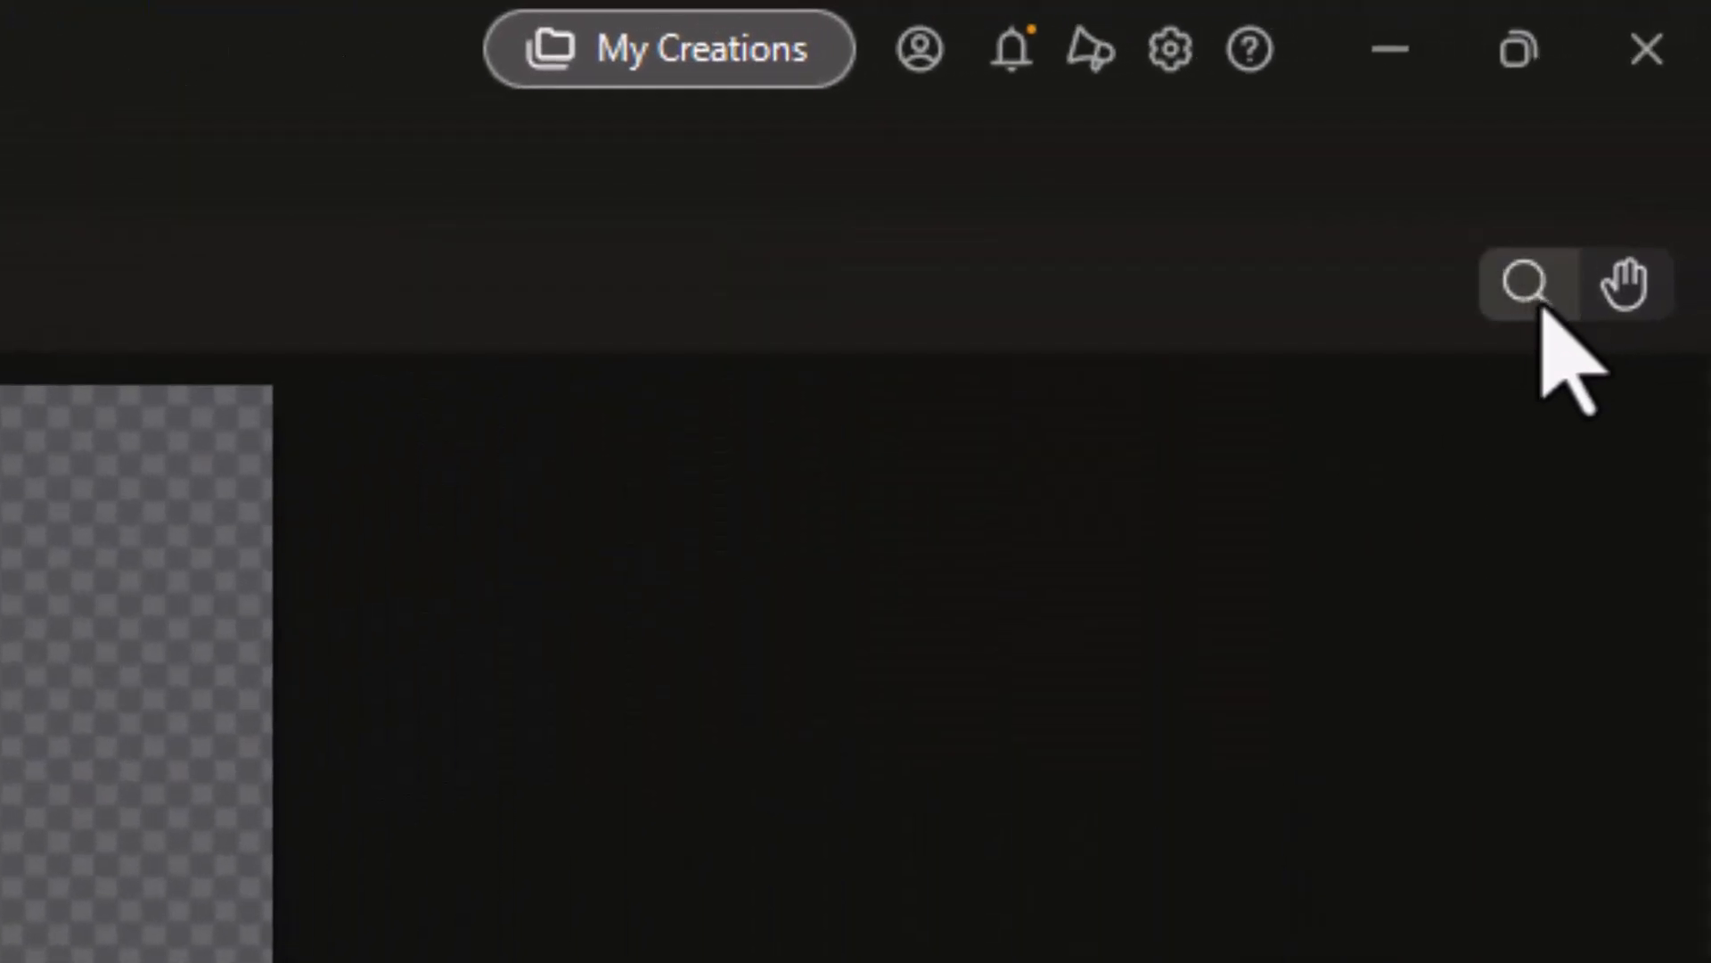
Fine-tune the cutout mask around the woman's head with a size 20 brush and apply the edited cutout.
{"action": "left_click", "coordinate": [1527, 286]}
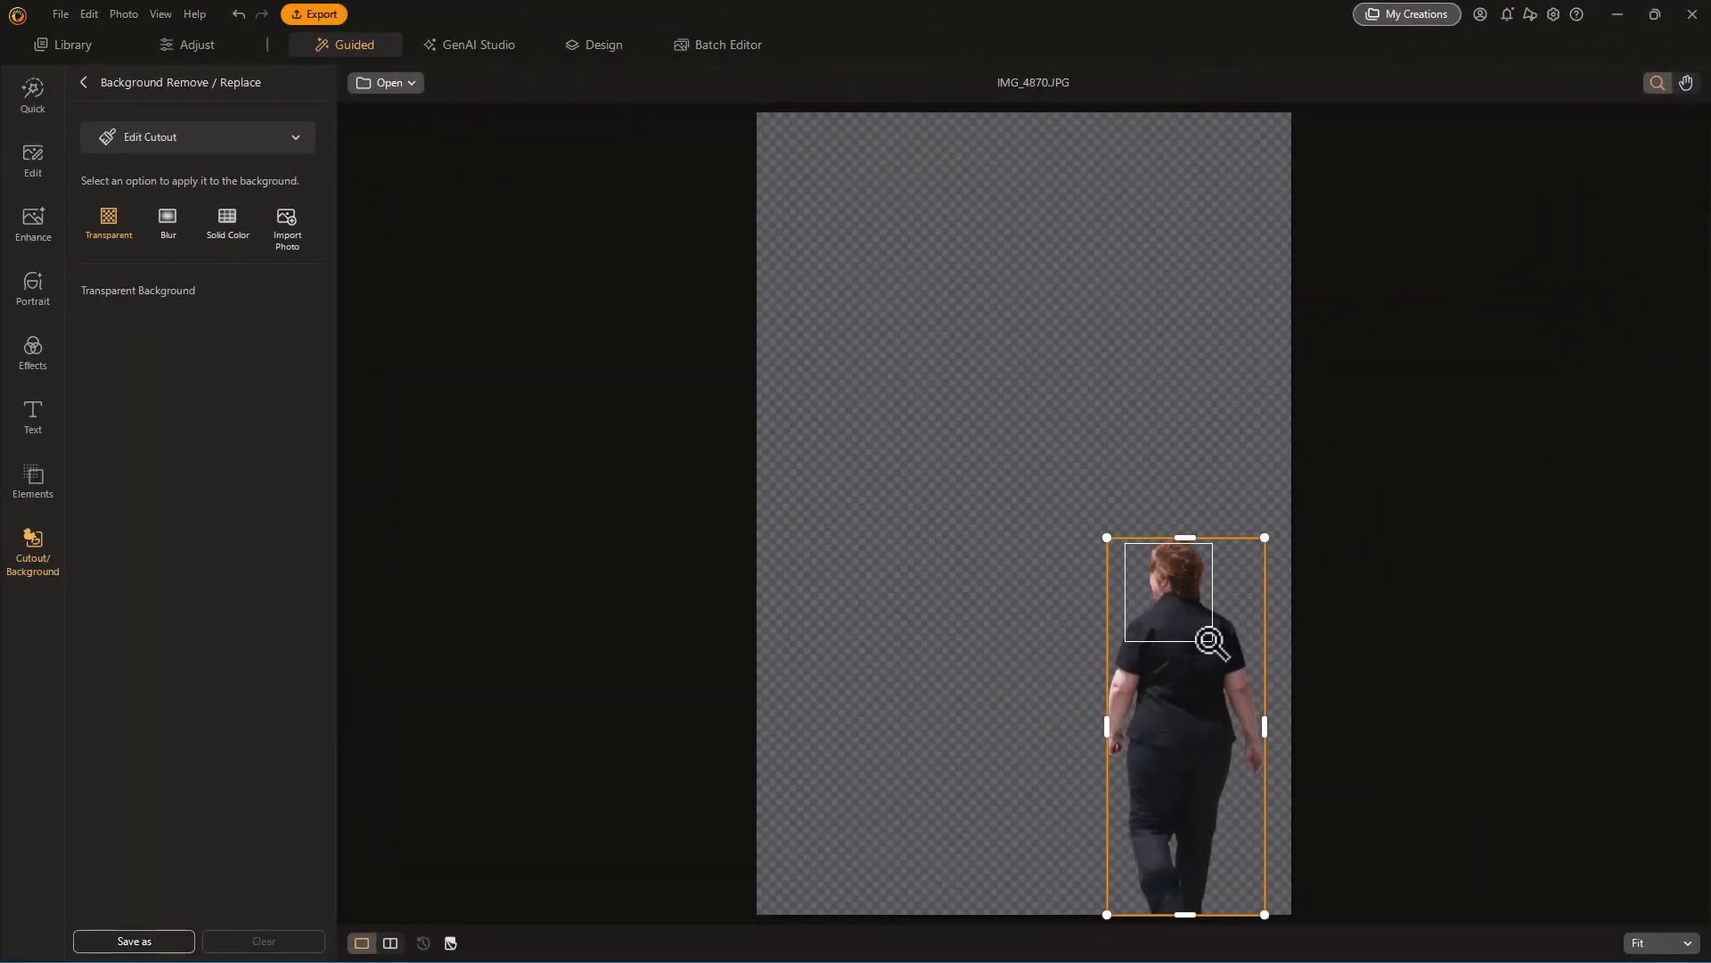
{"action": "left_click", "coordinate": [1205, 636]}
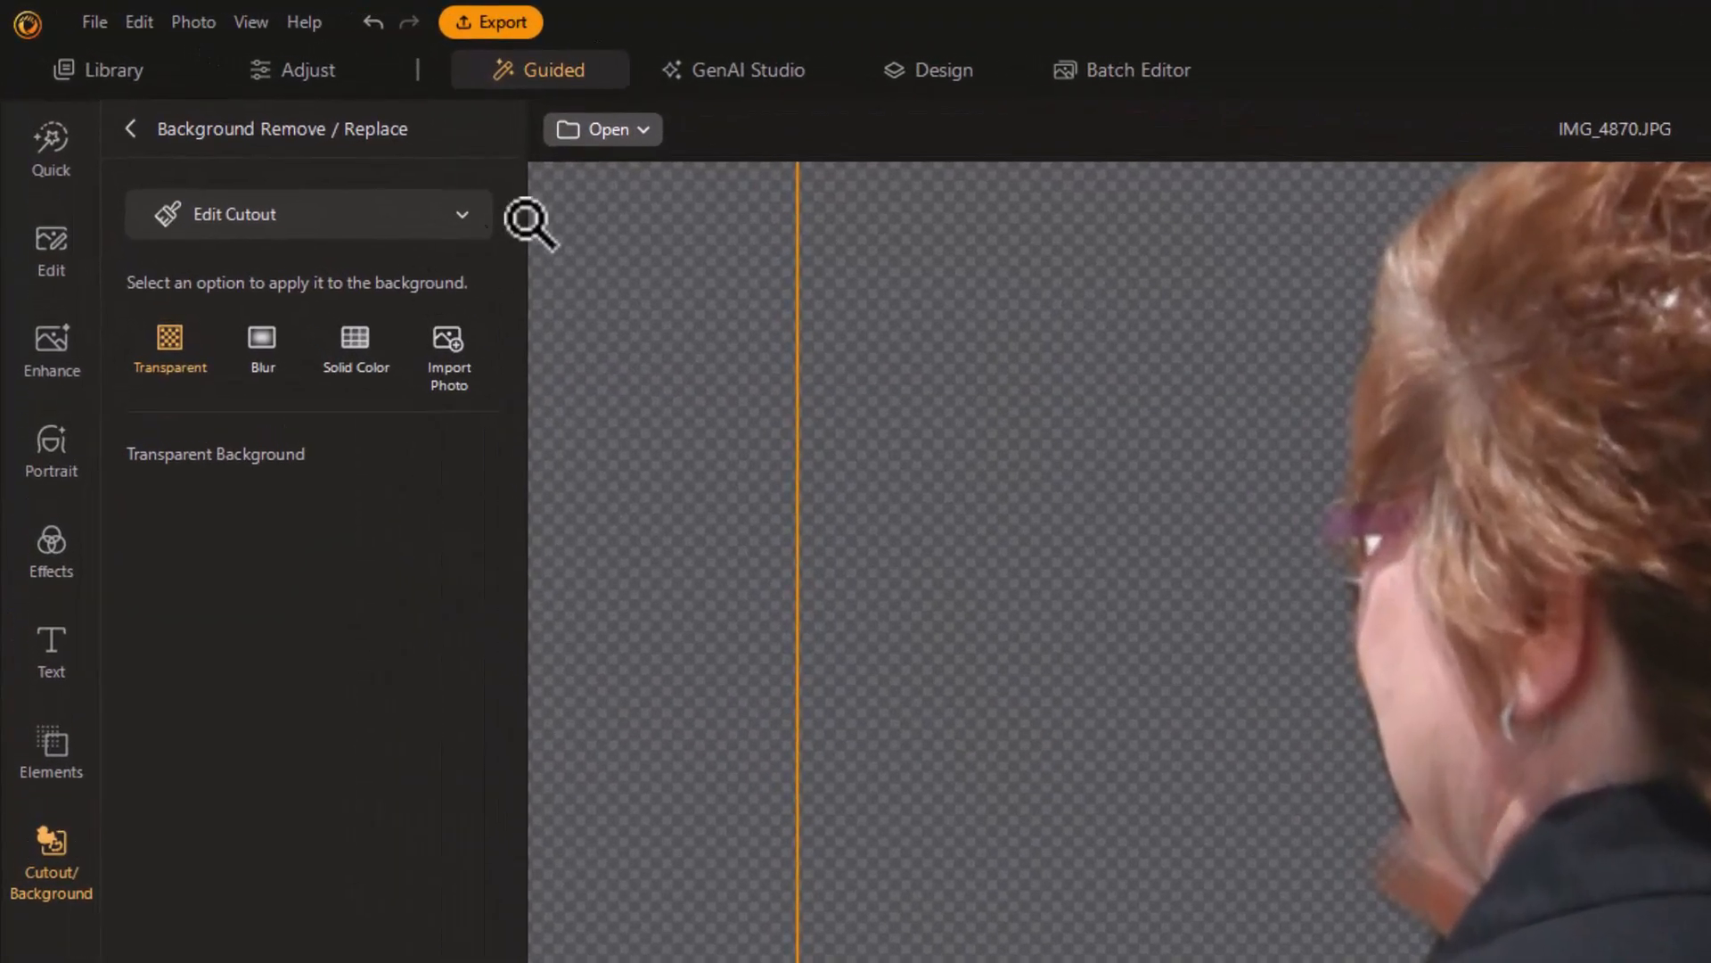
{"action": "left_click", "coordinate": [455, 227]}
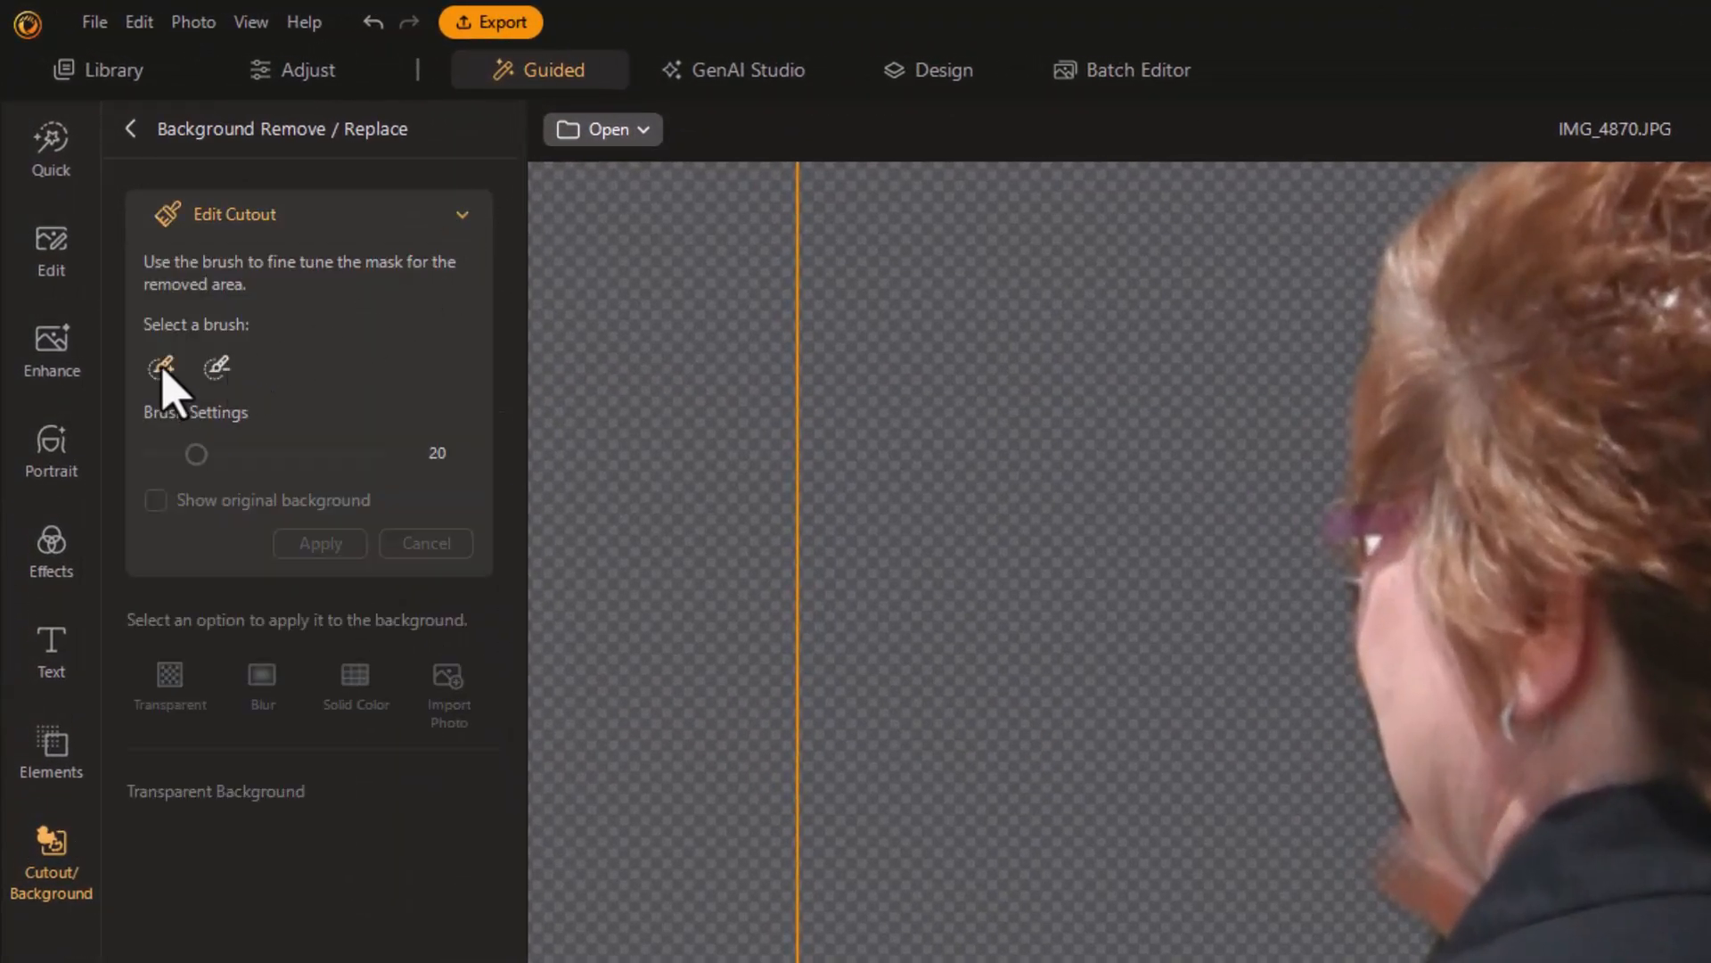
{"action": "left_click", "coordinate": [212, 369]}
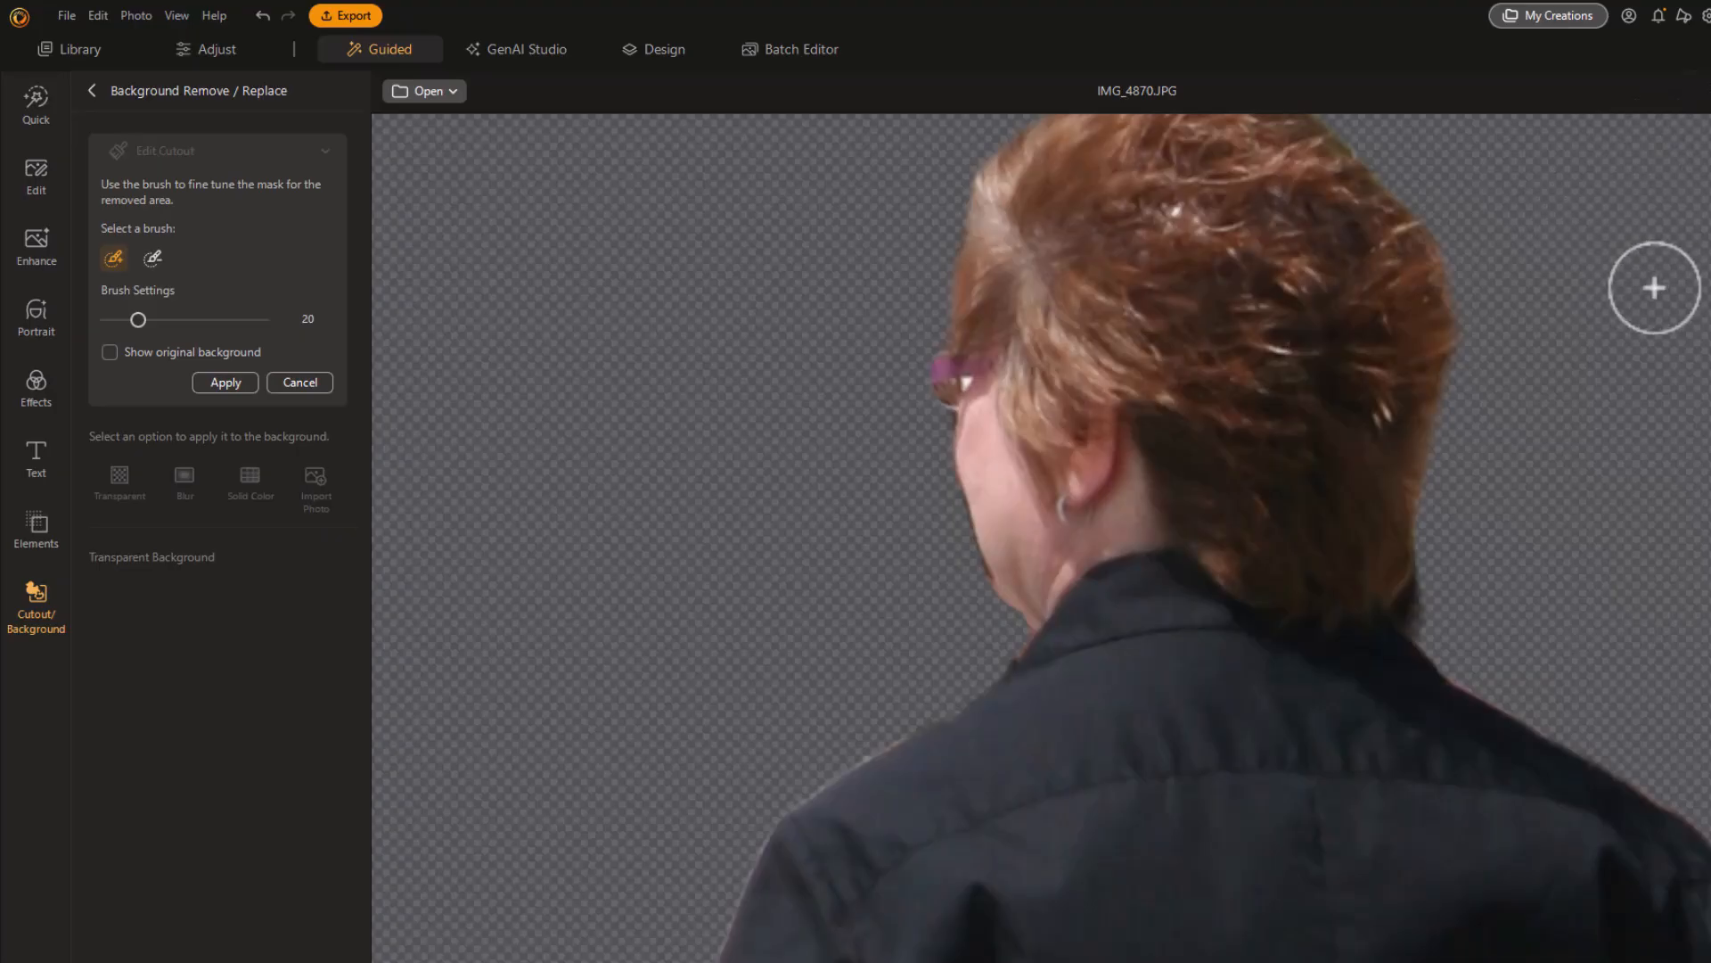
{"action": "scroll", "coordinate": [1651, 286], "scroll_direction": "down", "scroll_amount": 5}
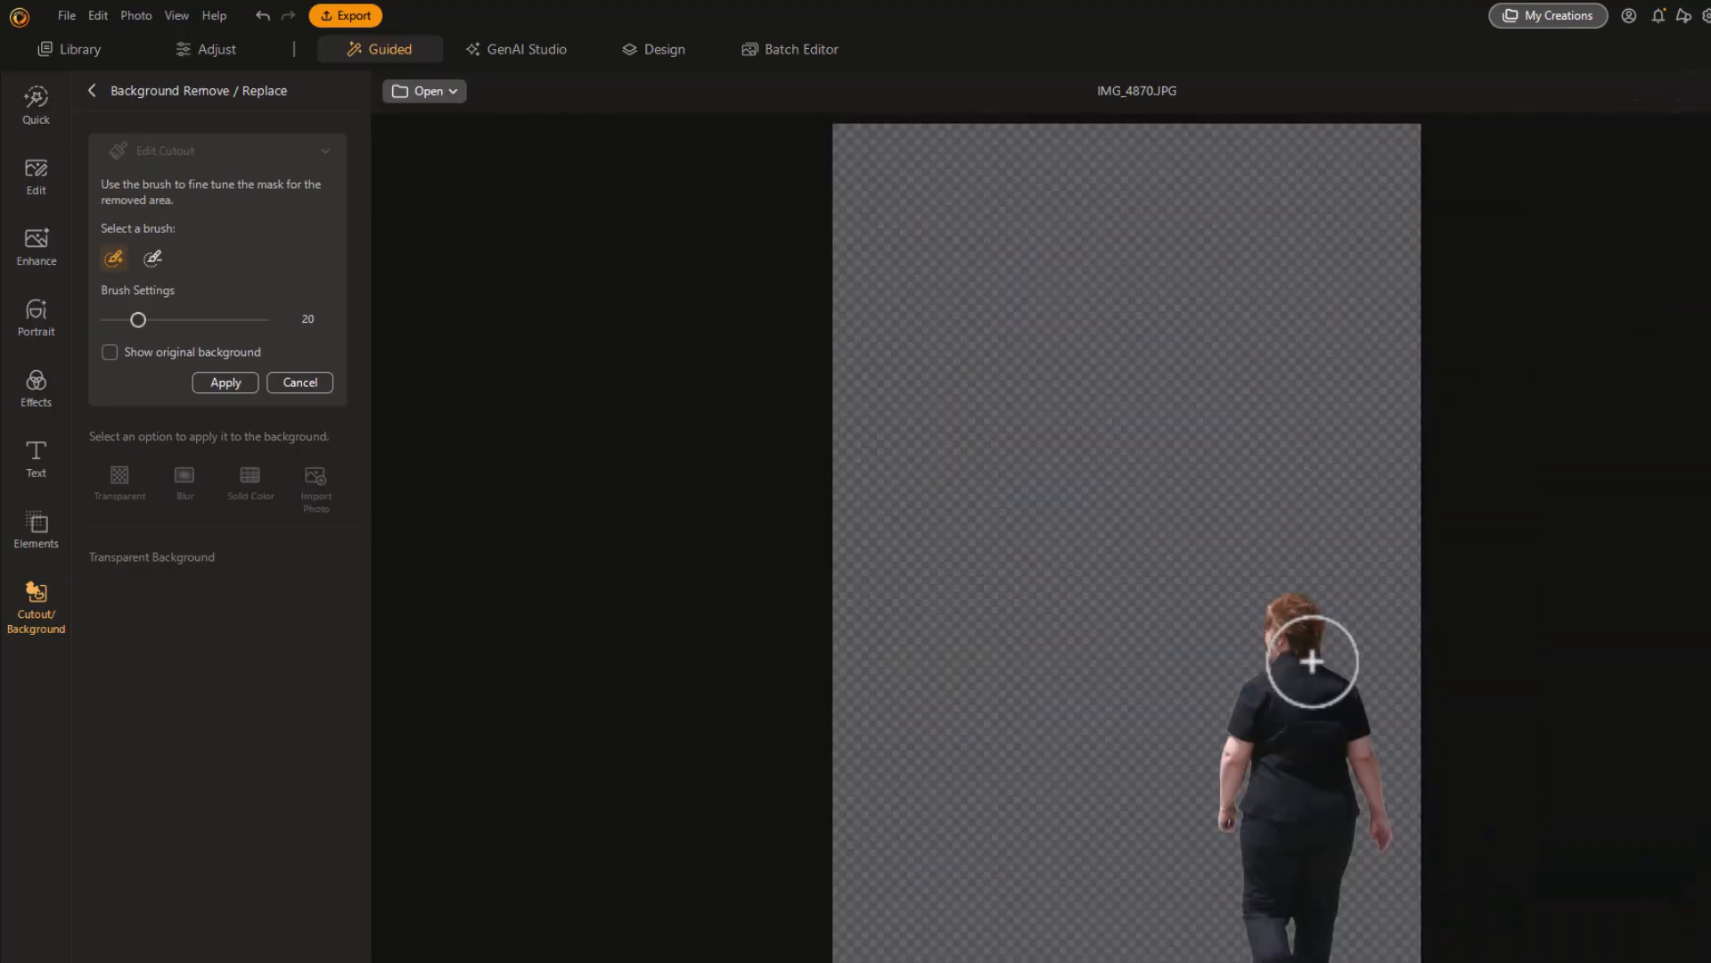
{"action": "left_click", "coordinate": [230, 378]}
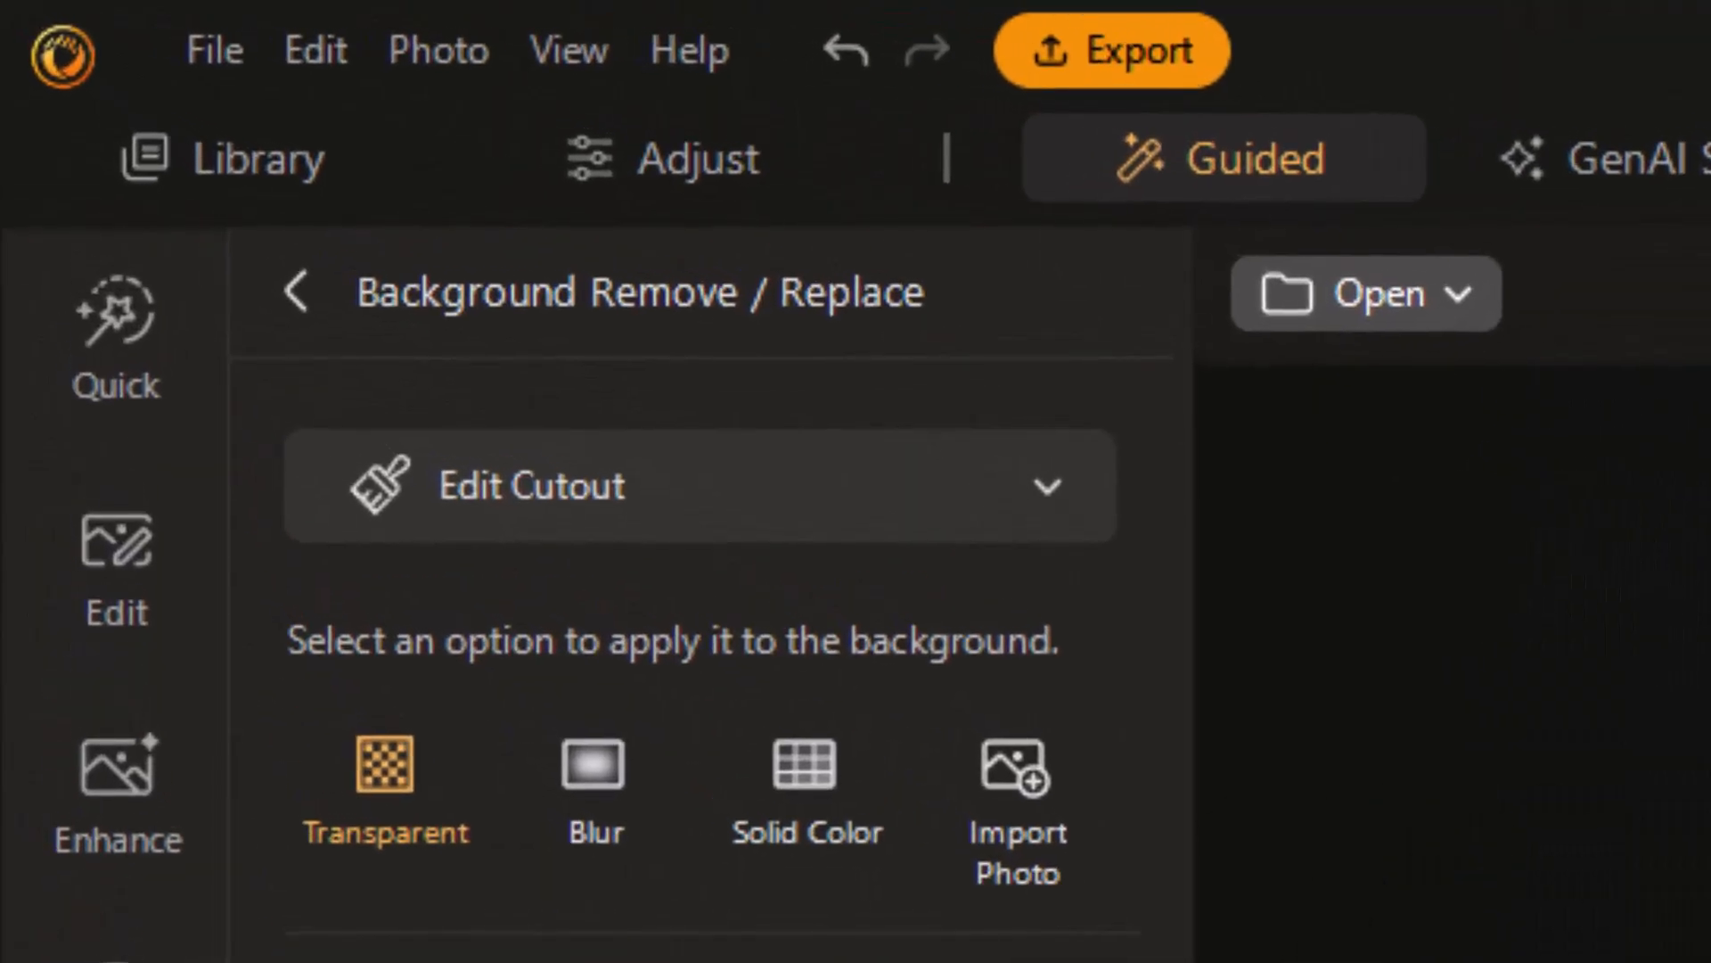
Crop the cutout photo closely around the woman with the aspect ratio unlocked, to about 851 x 1720.
{"action": "left_click", "coordinate": [99, 542]}
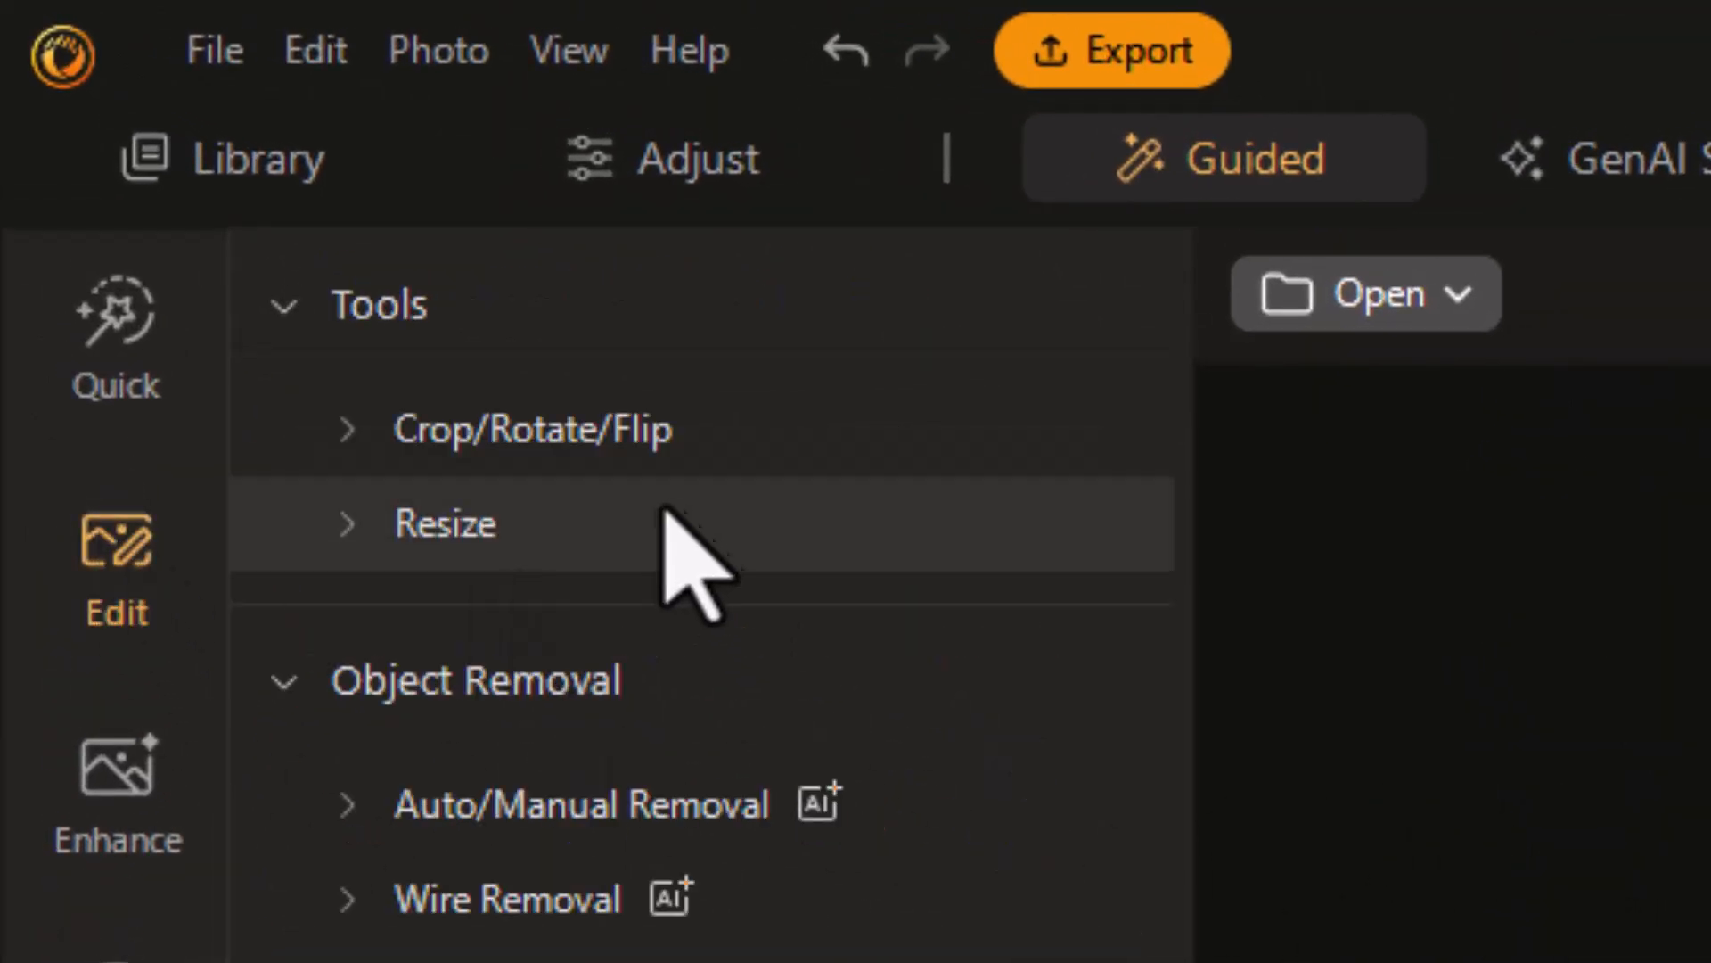
{"action": "left_click", "coordinate": [559, 429]}
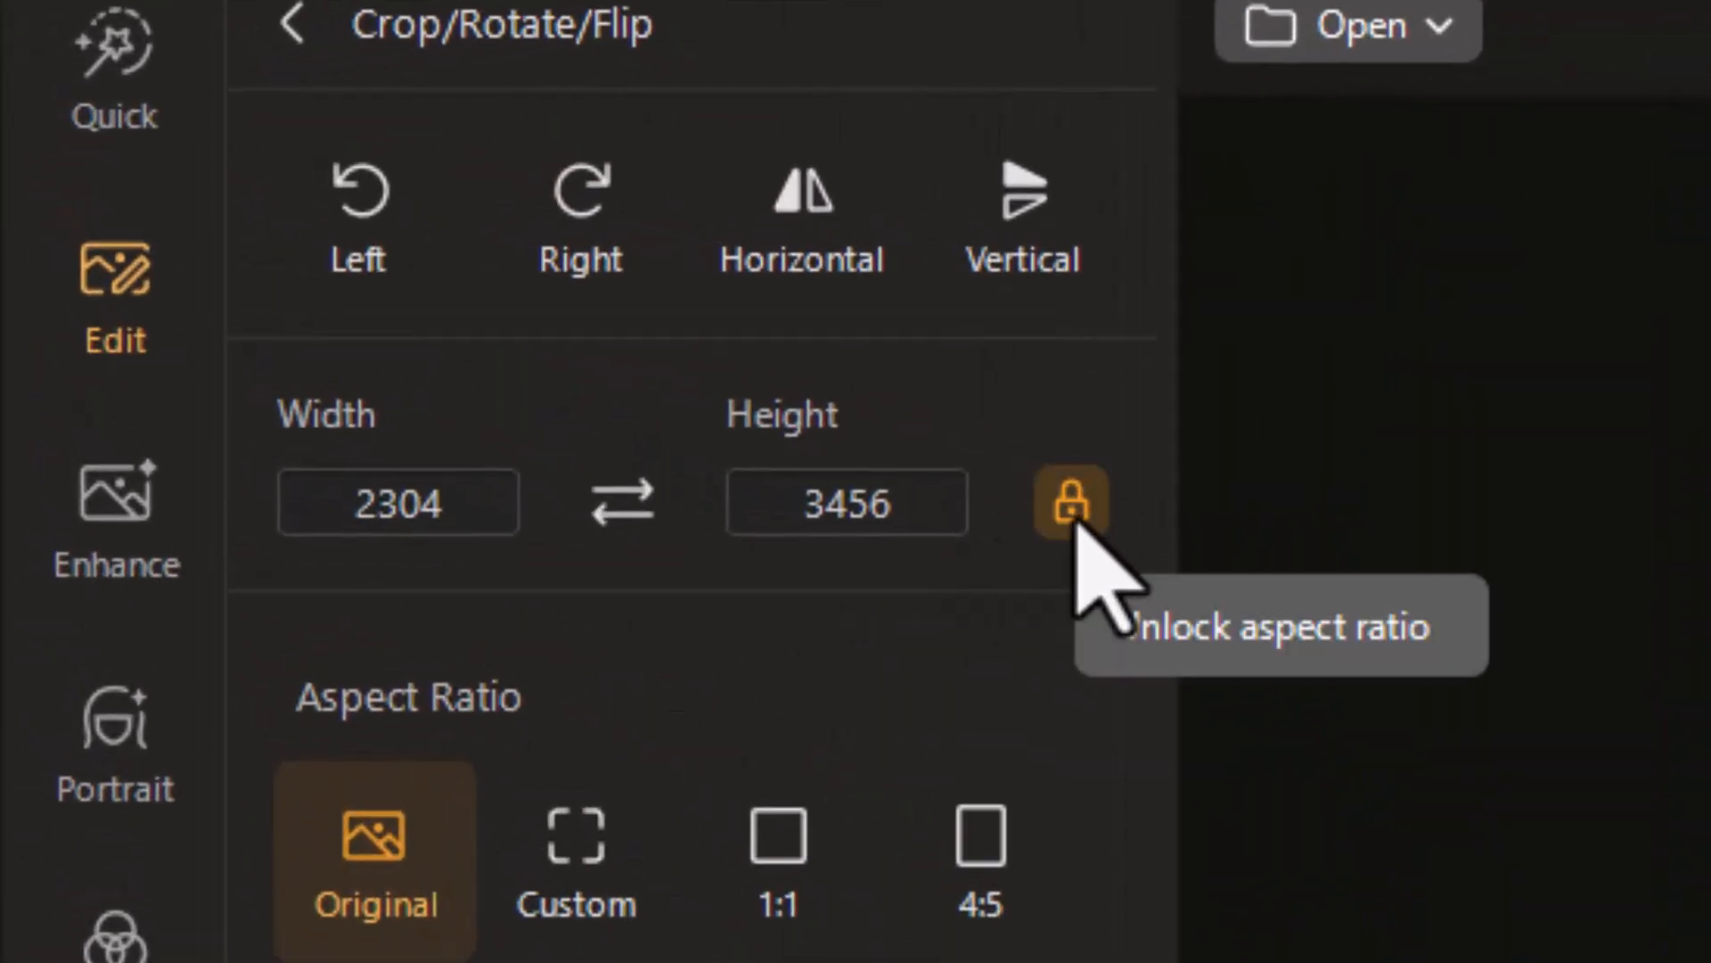
{"action": "left_click", "coordinate": [1074, 521]}
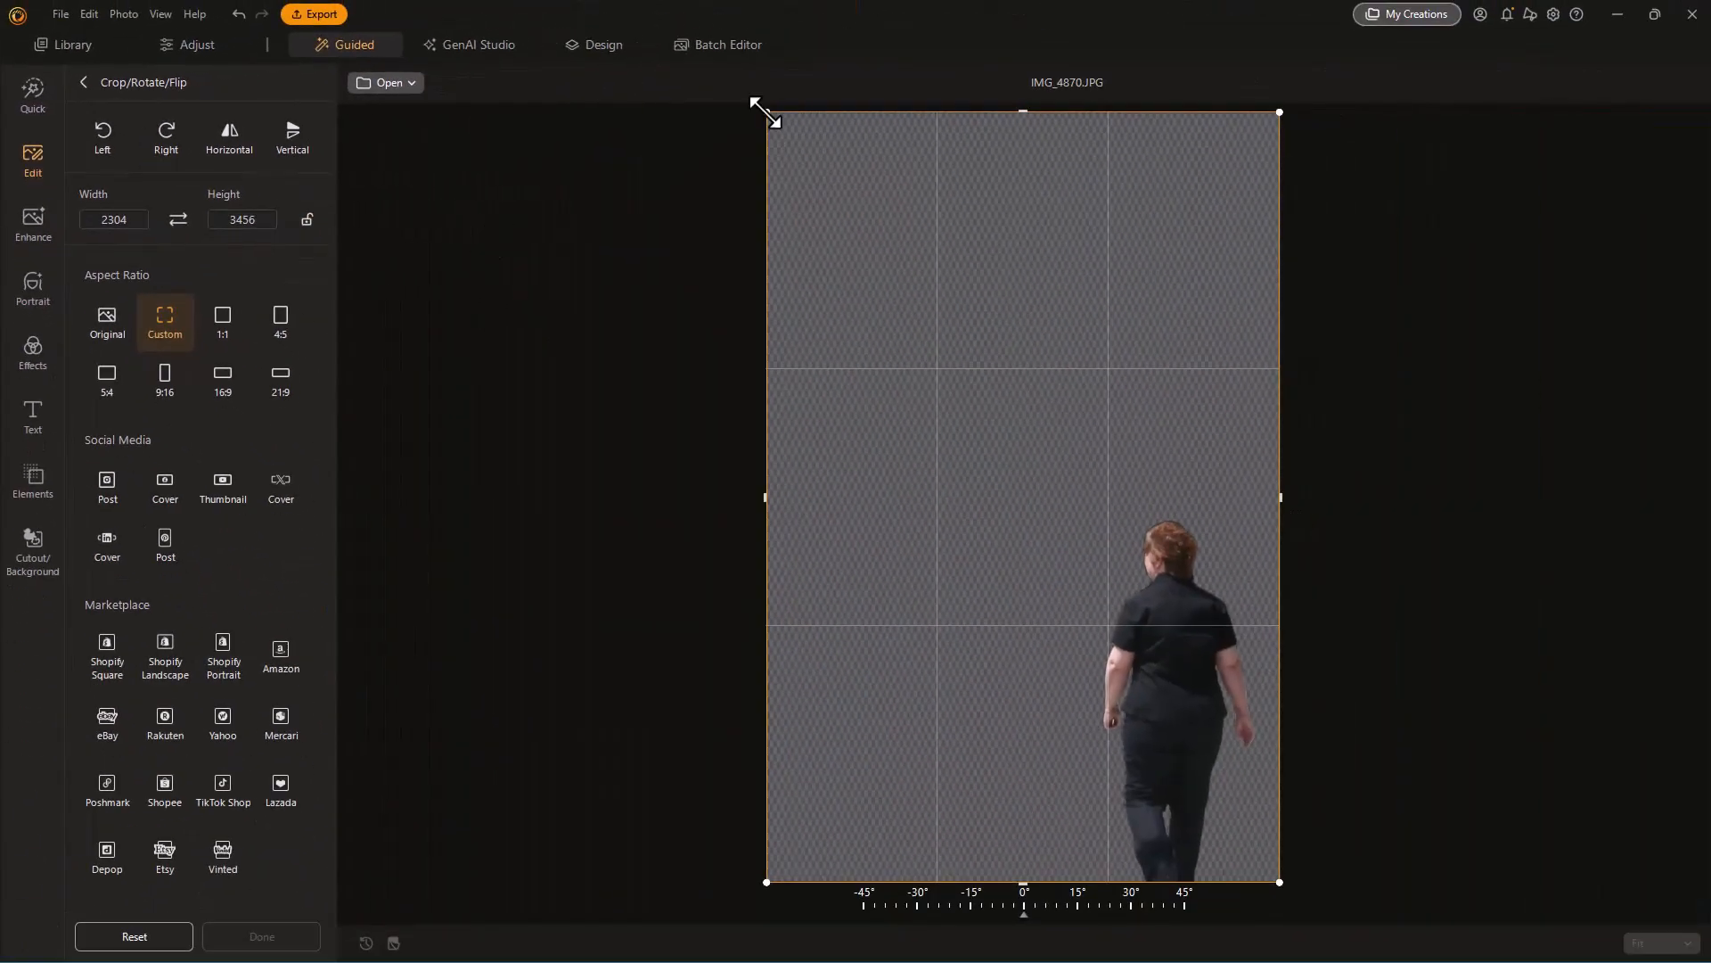
{"action": "left_click_drag", "start_coordinate": [766, 112], "coordinate": [1089, 499]}
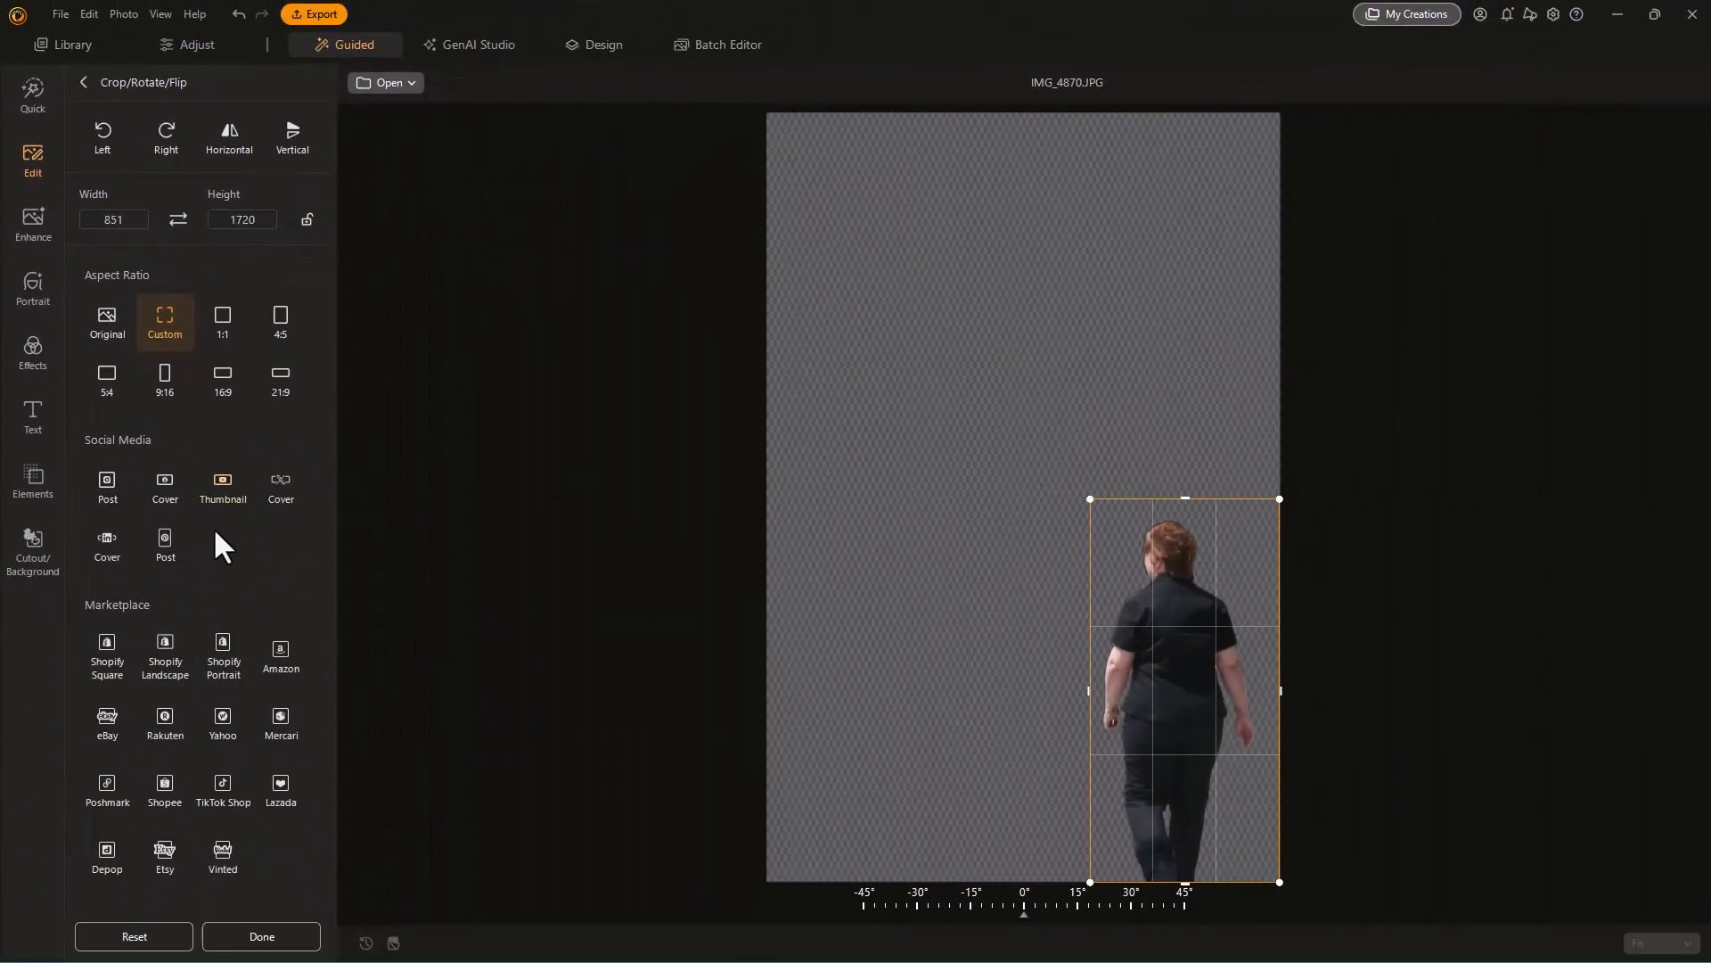
{"action": "left_click", "coordinate": [268, 944]}
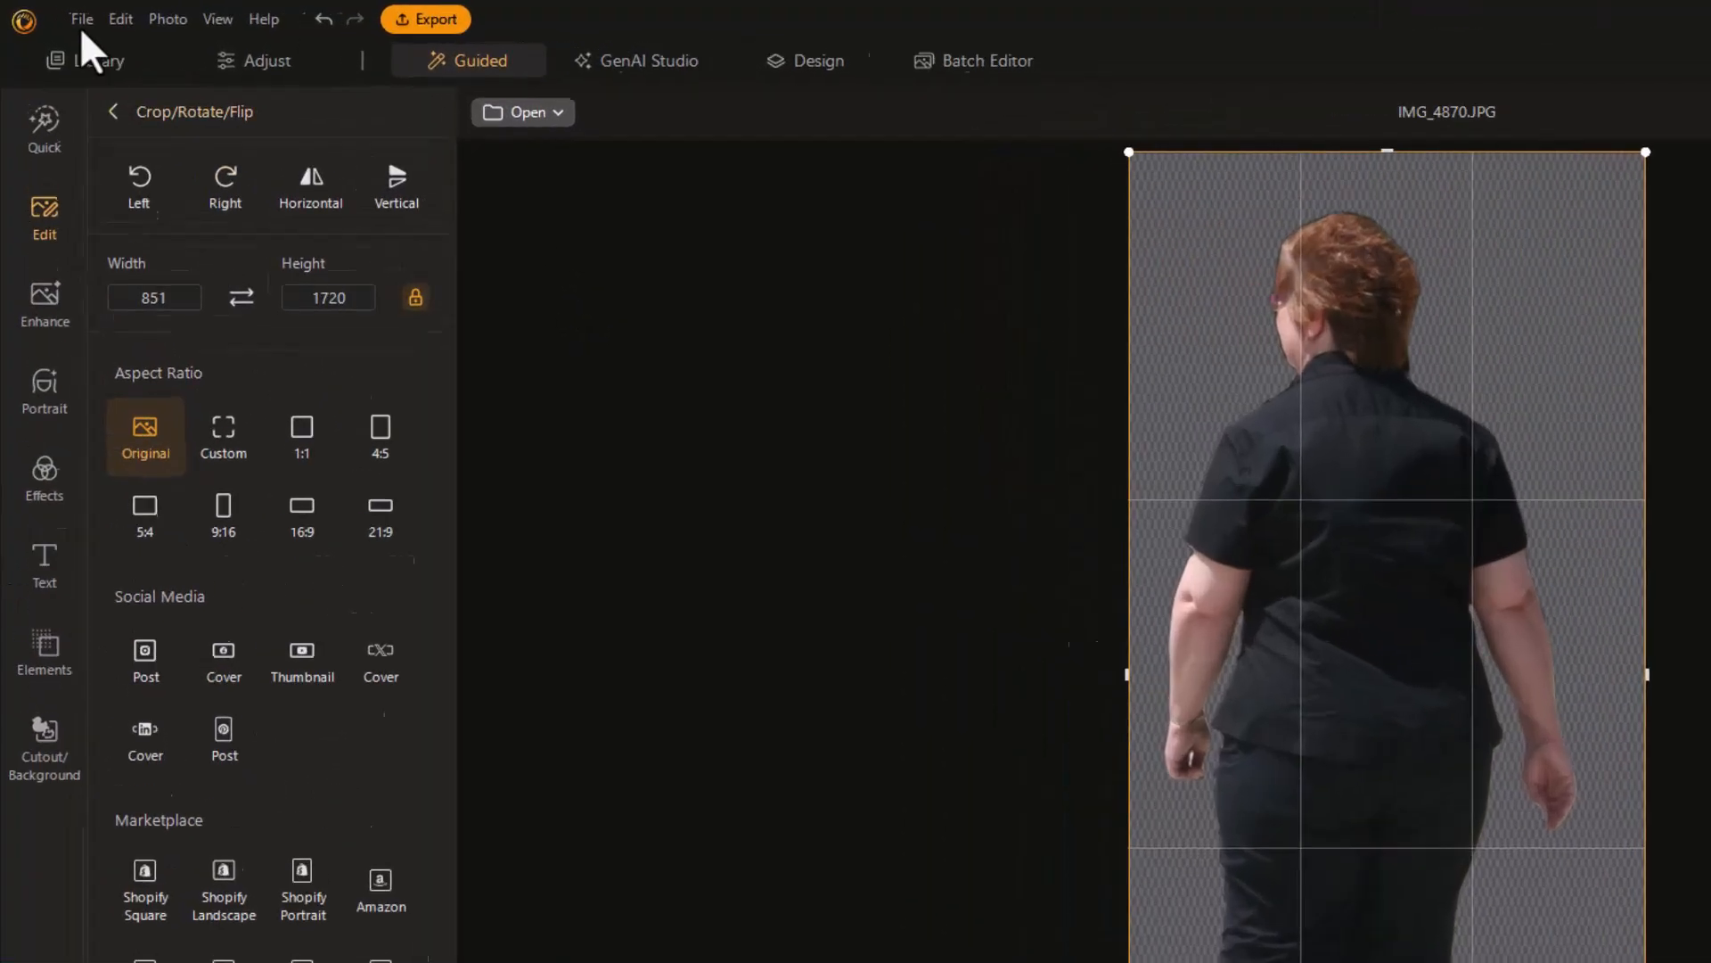
Bring up the Save As dialog for a PNG copy of the cropped cutout, and add the edited photo to the library.
{"action": "left_click", "coordinate": [60, 15]}
{"action": "left_click", "coordinate": [237, 214]}
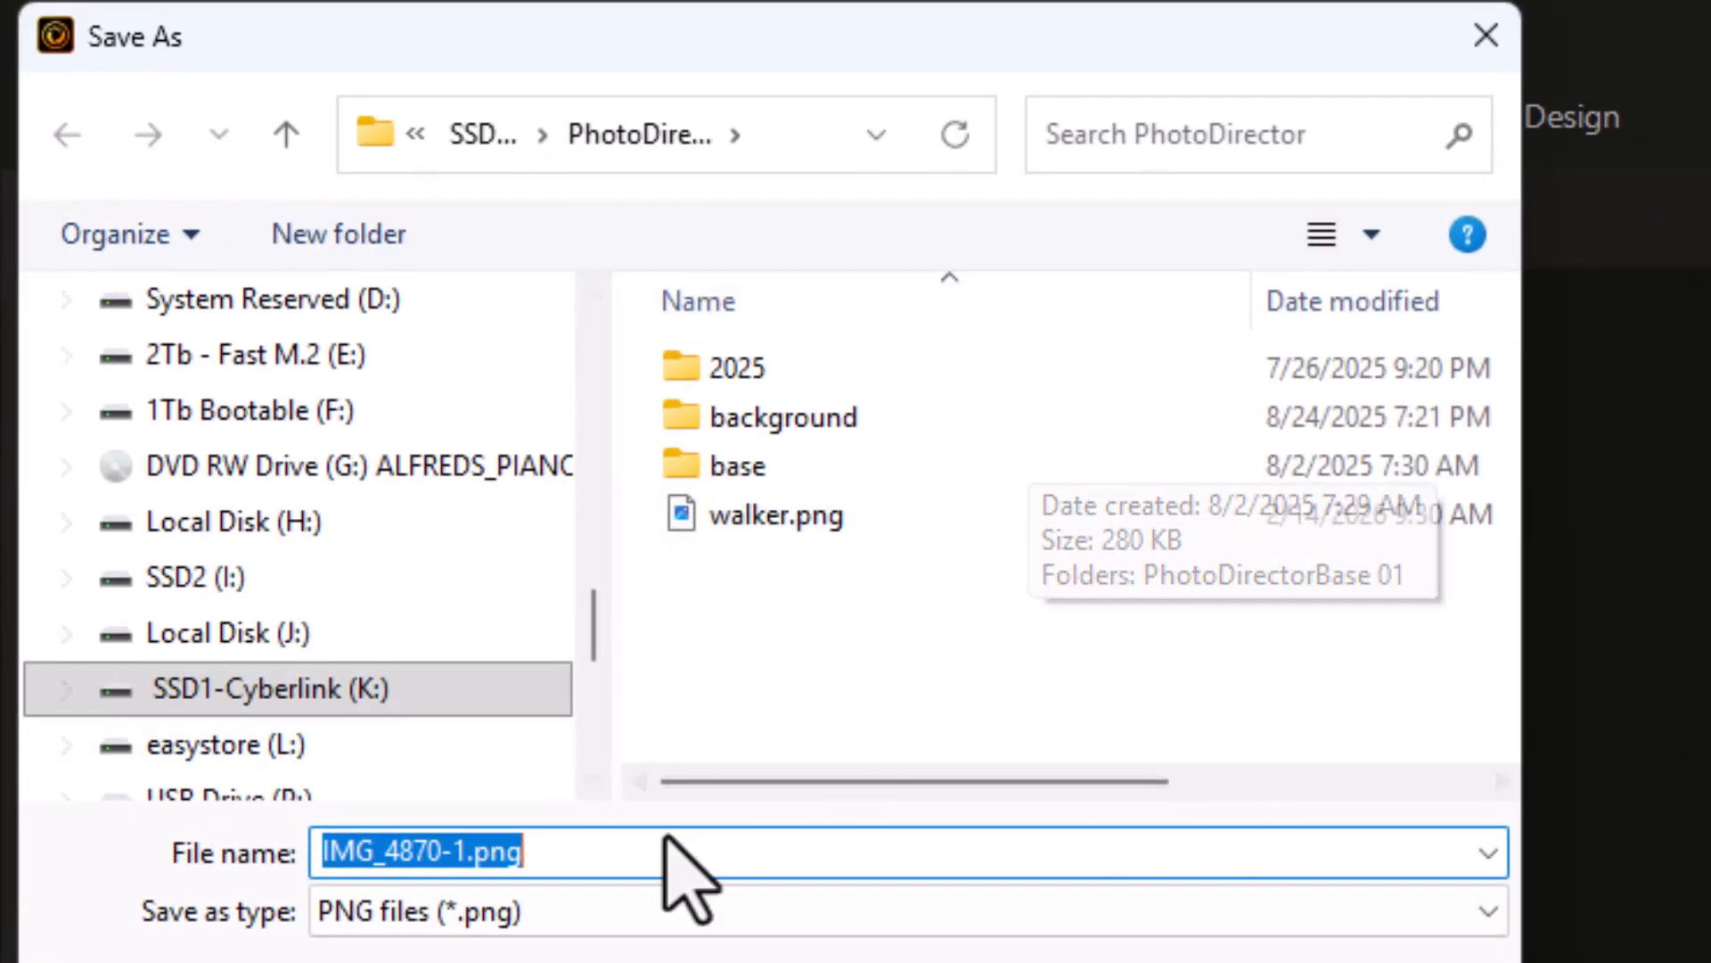
{"action": "key", "text": "Escape"}
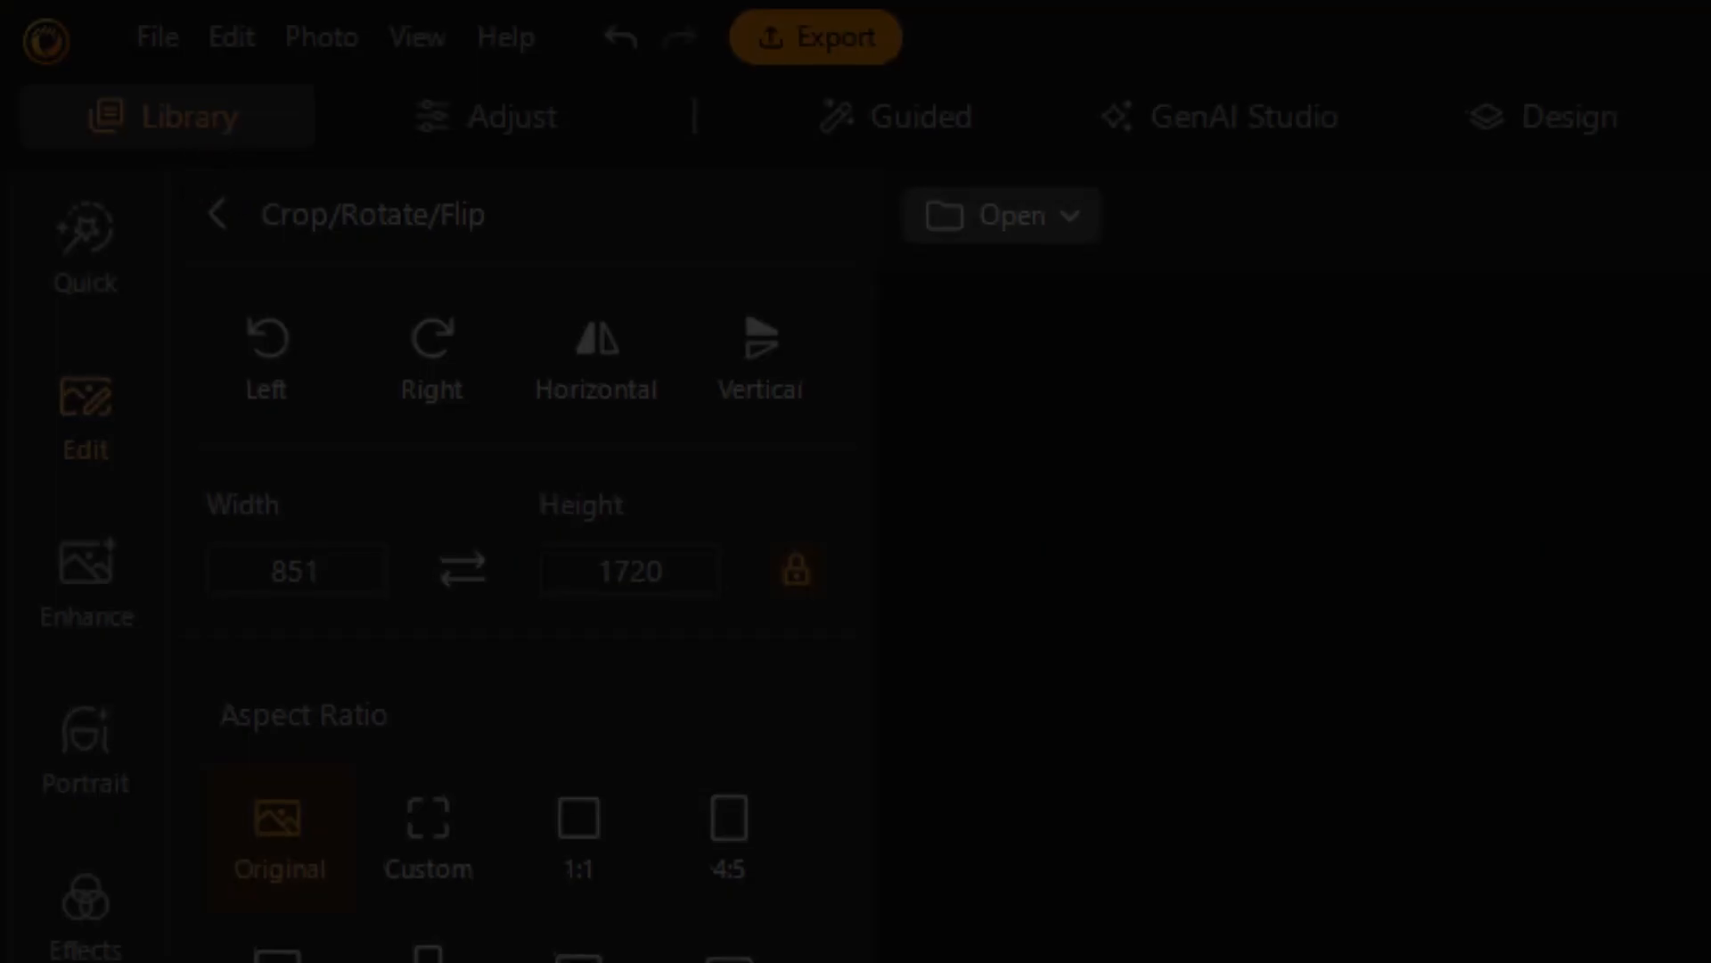
{"action": "left_click", "coordinate": [816, 560]}
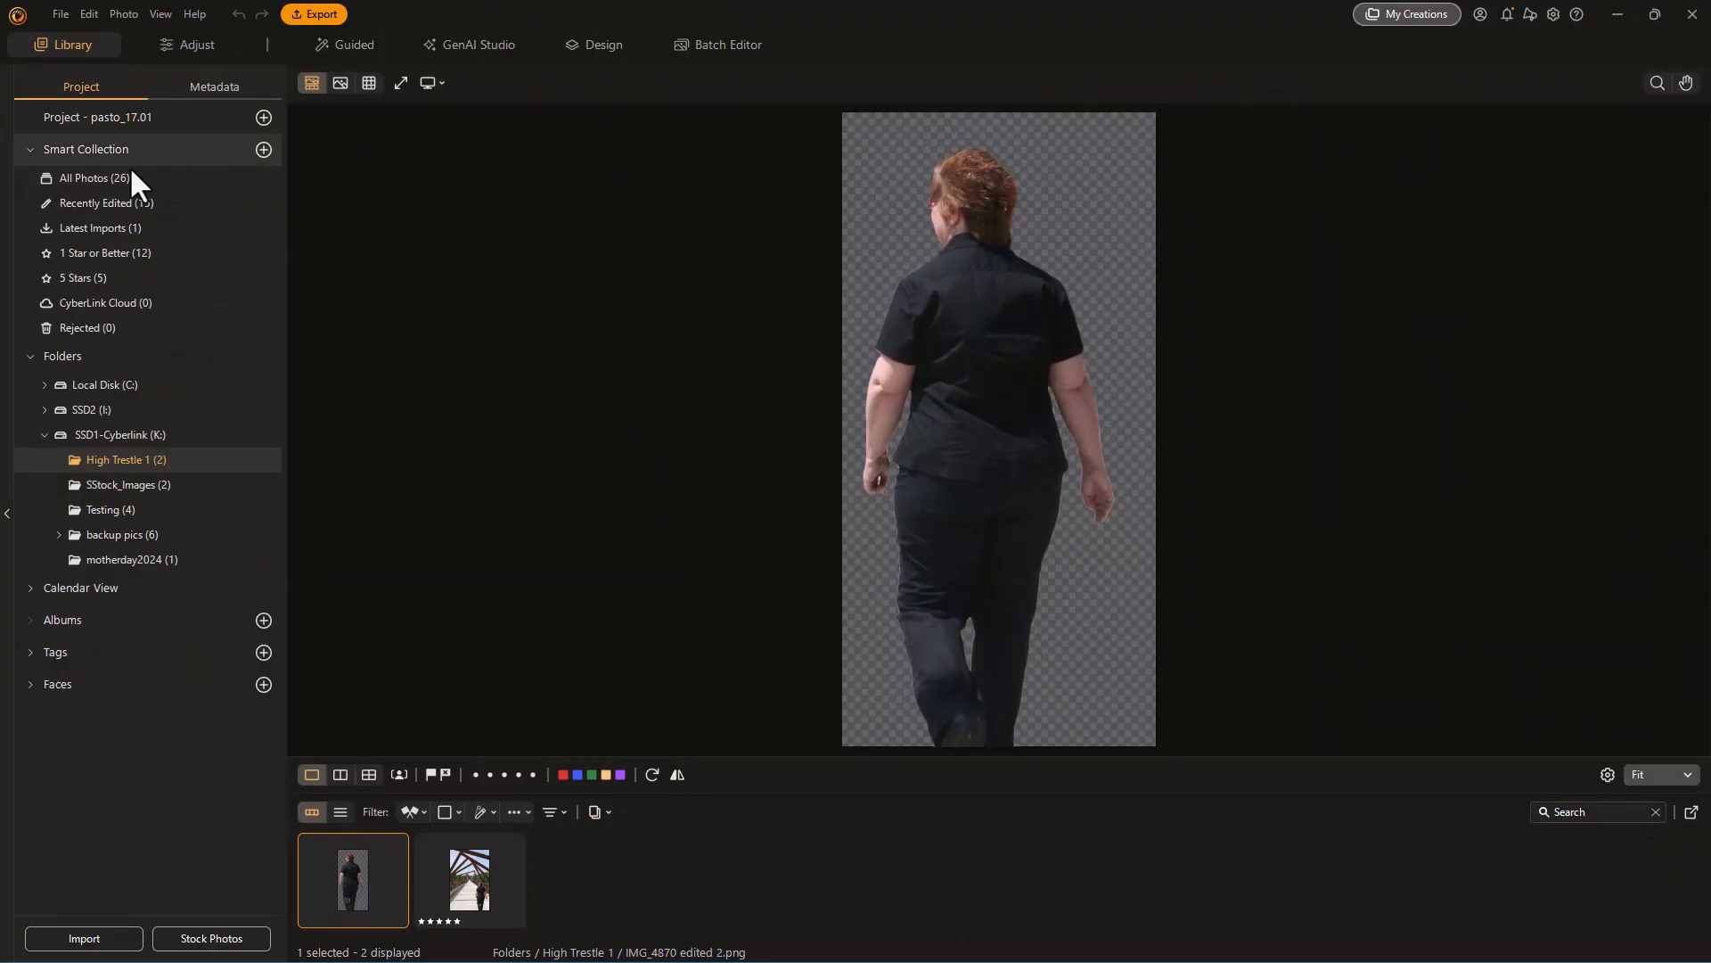
Select the family photo 531868723.jpg from the 5 Stars collection and open it in the Photo Composer.
{"action": "left_click", "coordinate": [130, 274]}
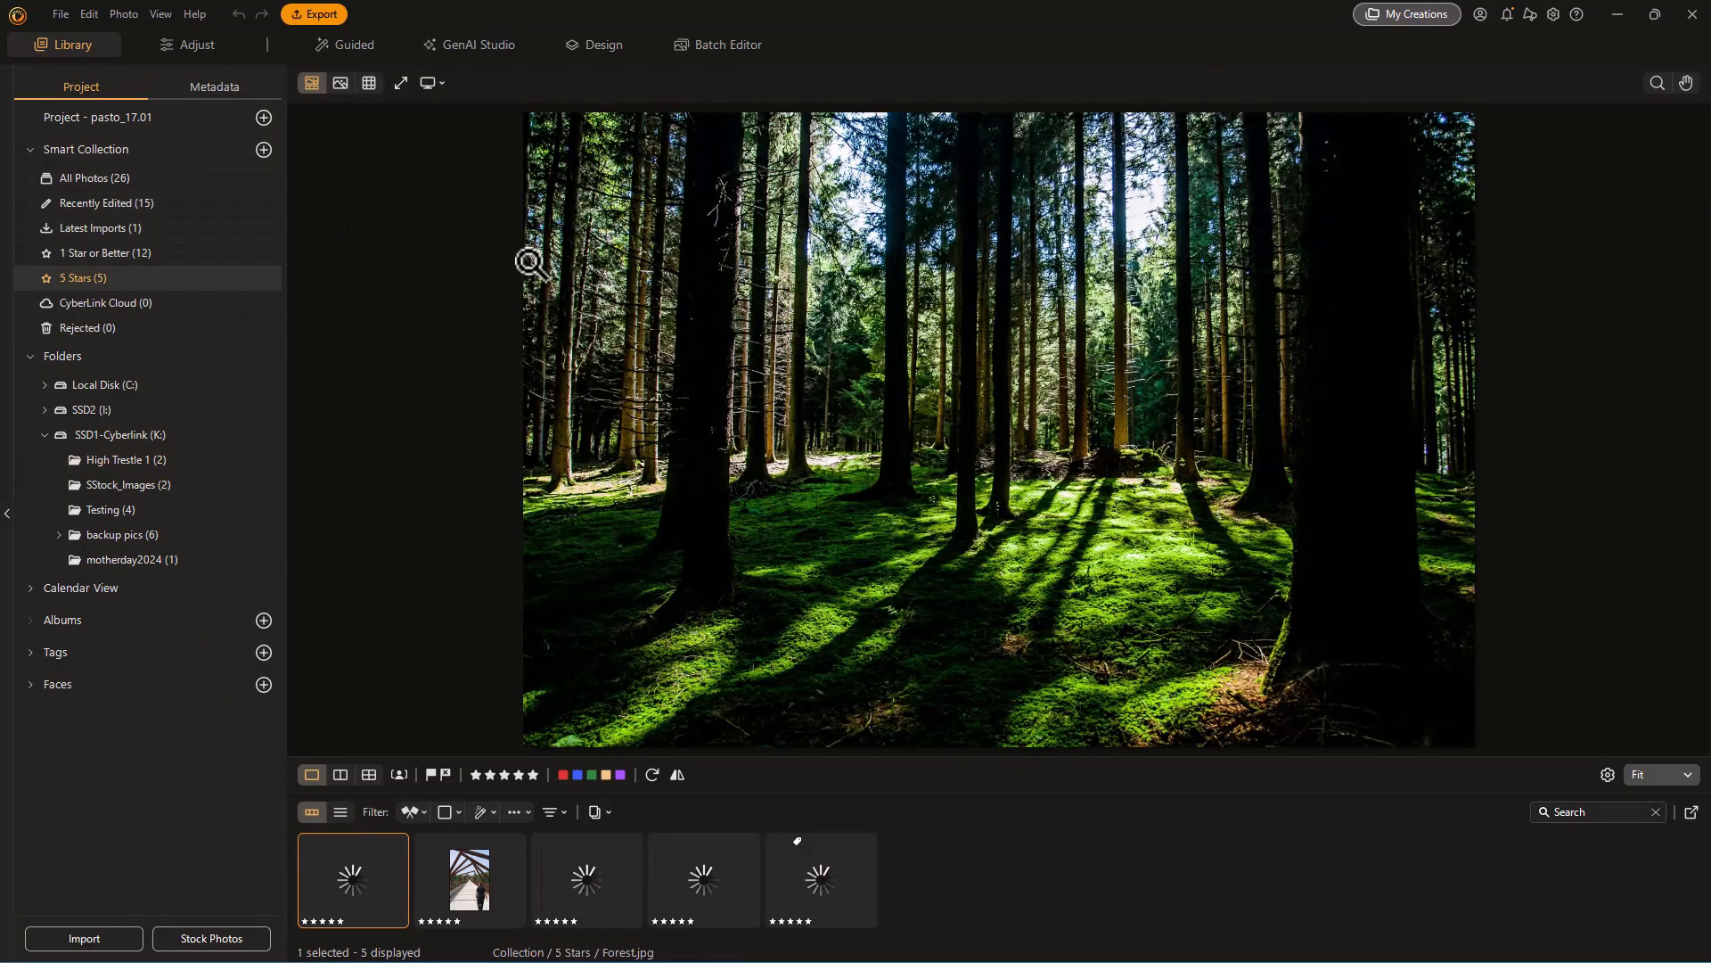
{"action": "left_click", "coordinate": [833, 881]}
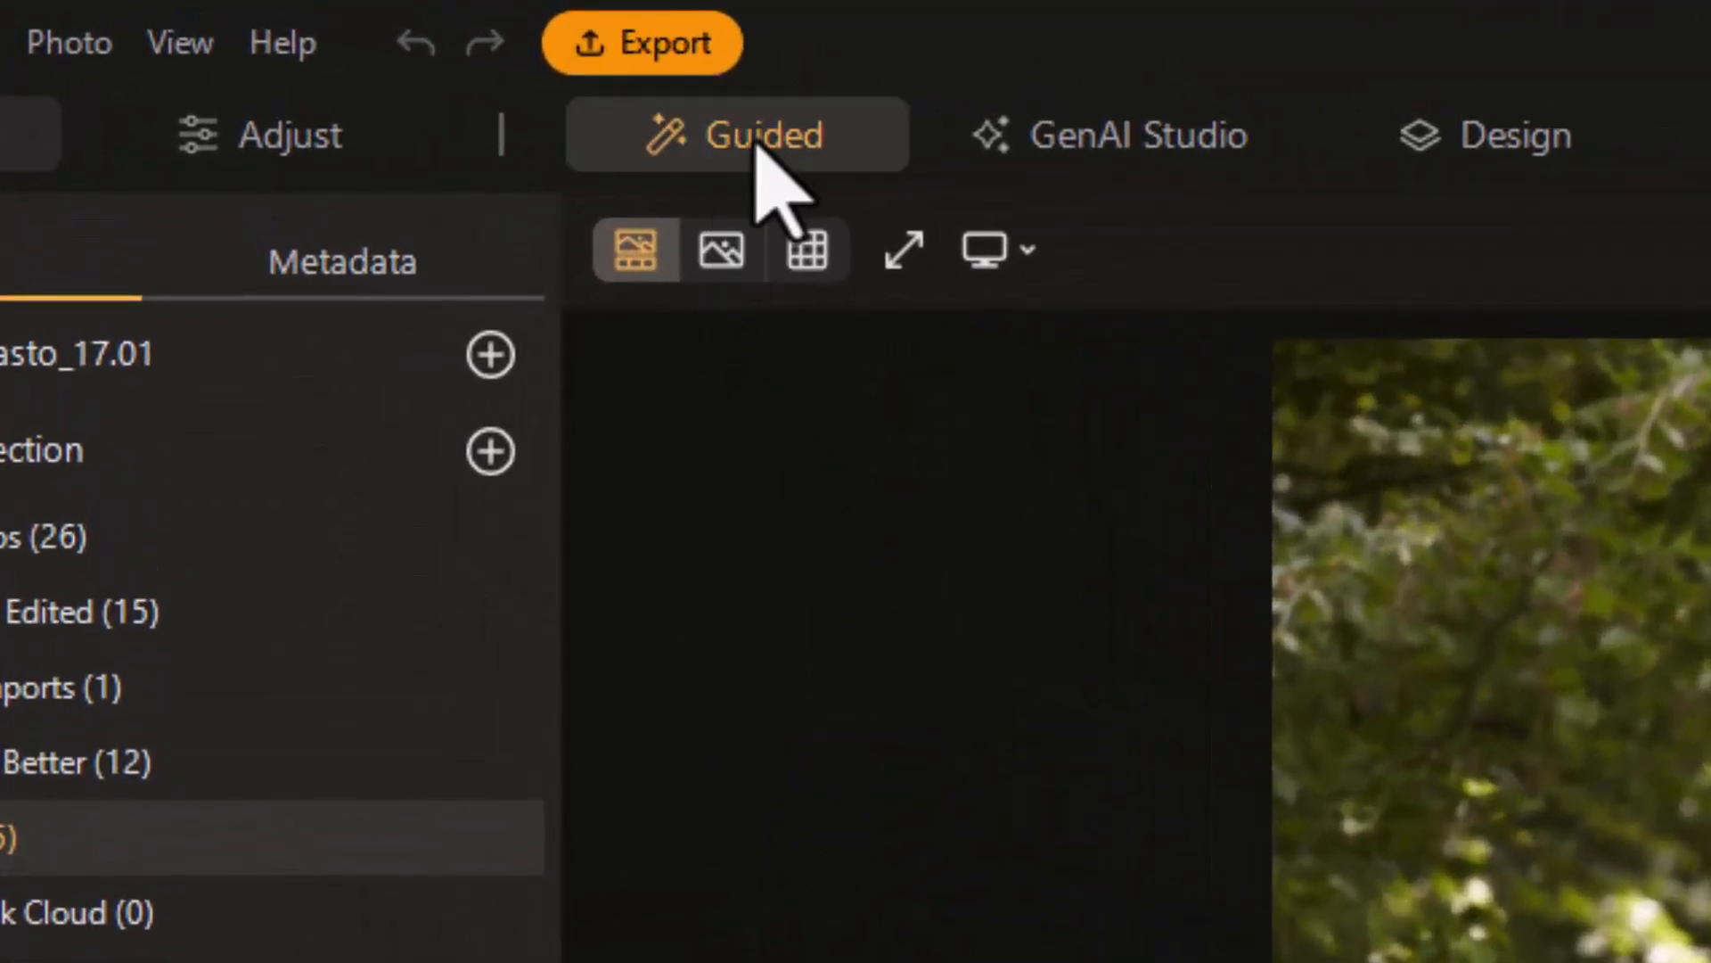
{"action": "left_click", "coordinate": [758, 141]}
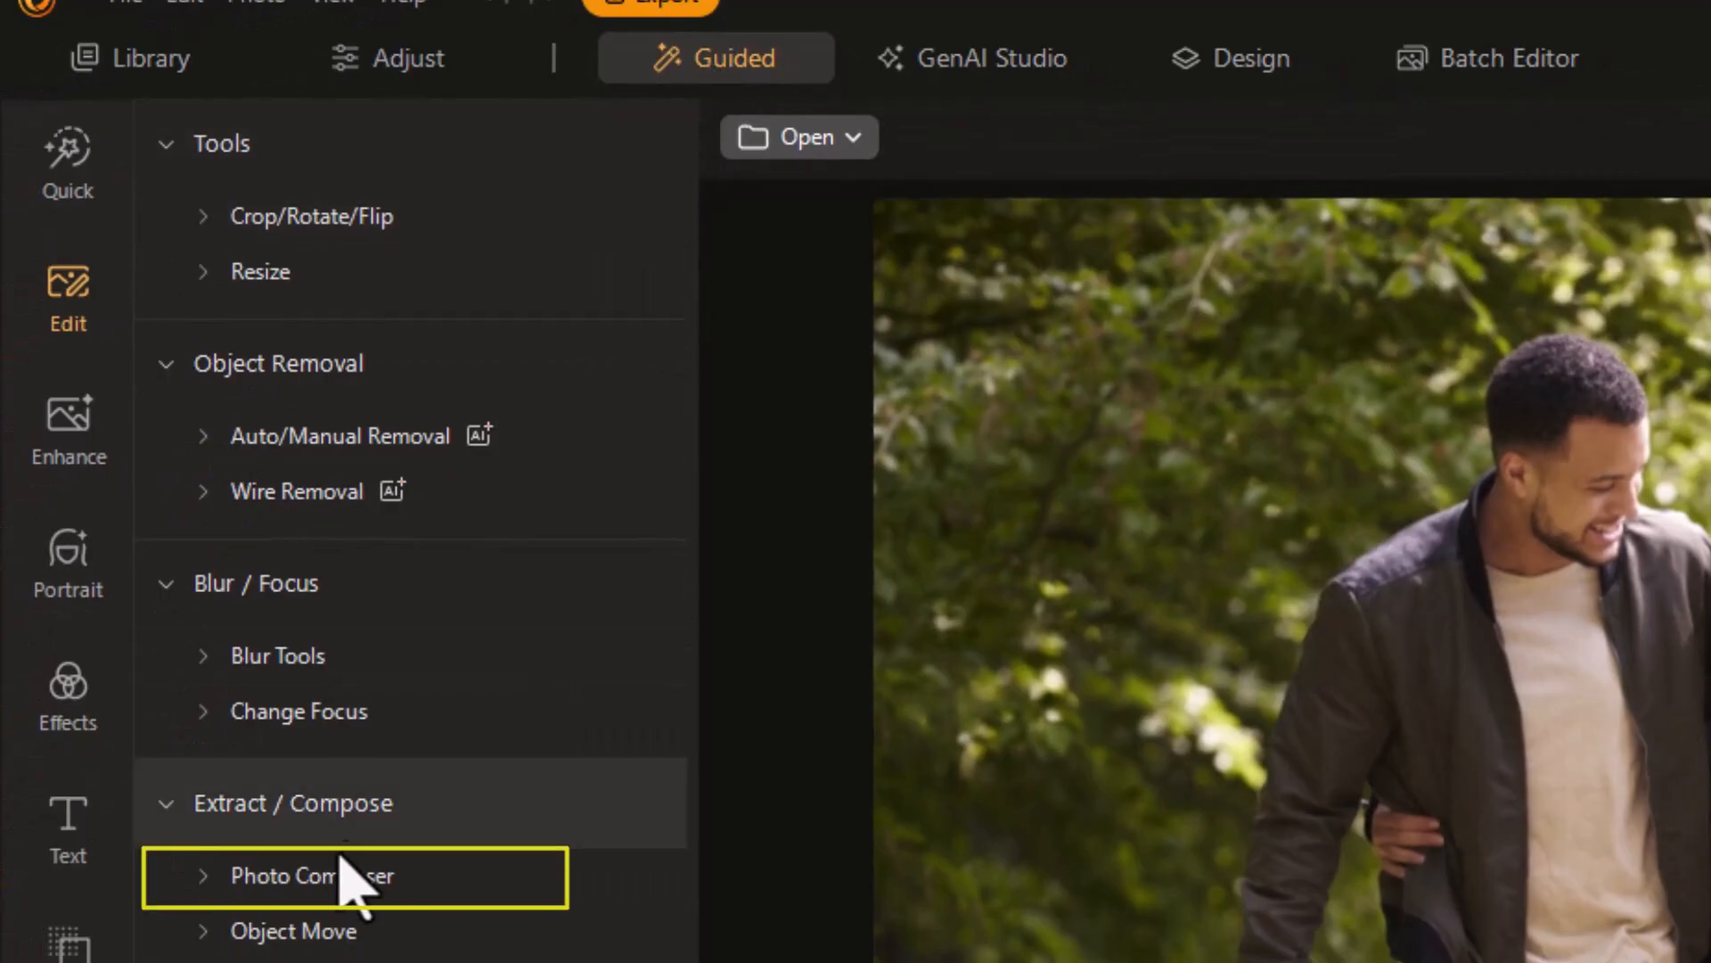
{"action": "left_click", "coordinate": [389, 883]}
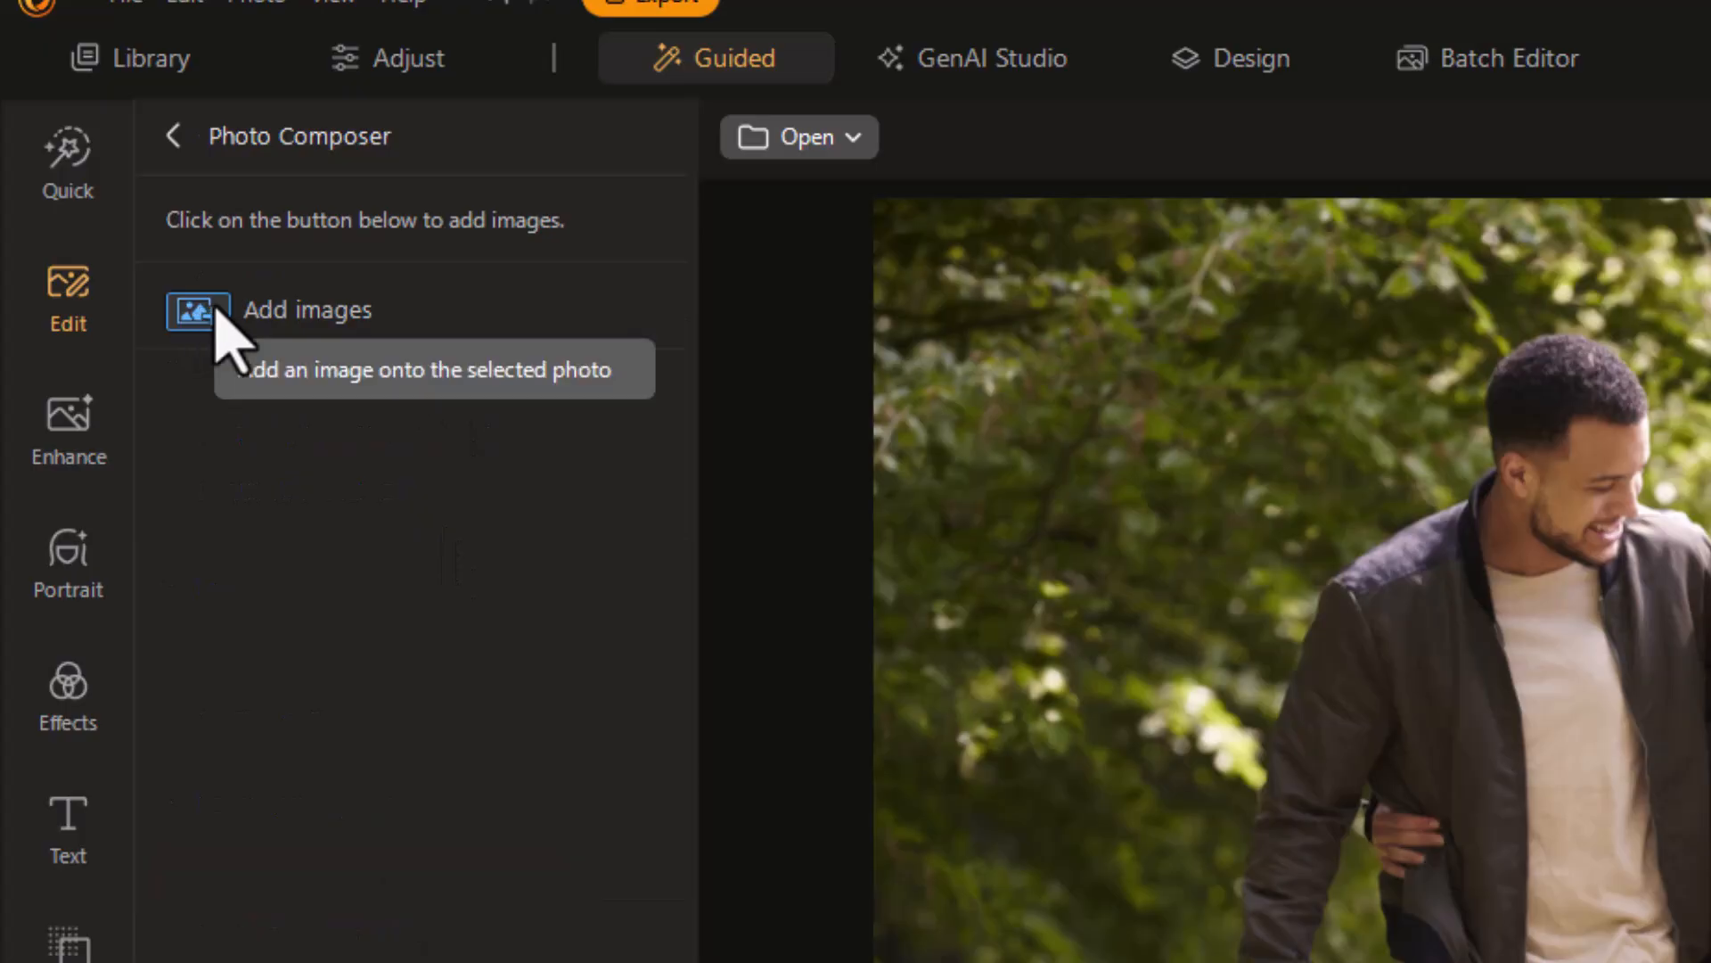
Add IMG_4870 edited 2.png from the library's High Trestle 1 folder onto the family photo.
{"action": "left_click", "coordinate": [218, 312]}
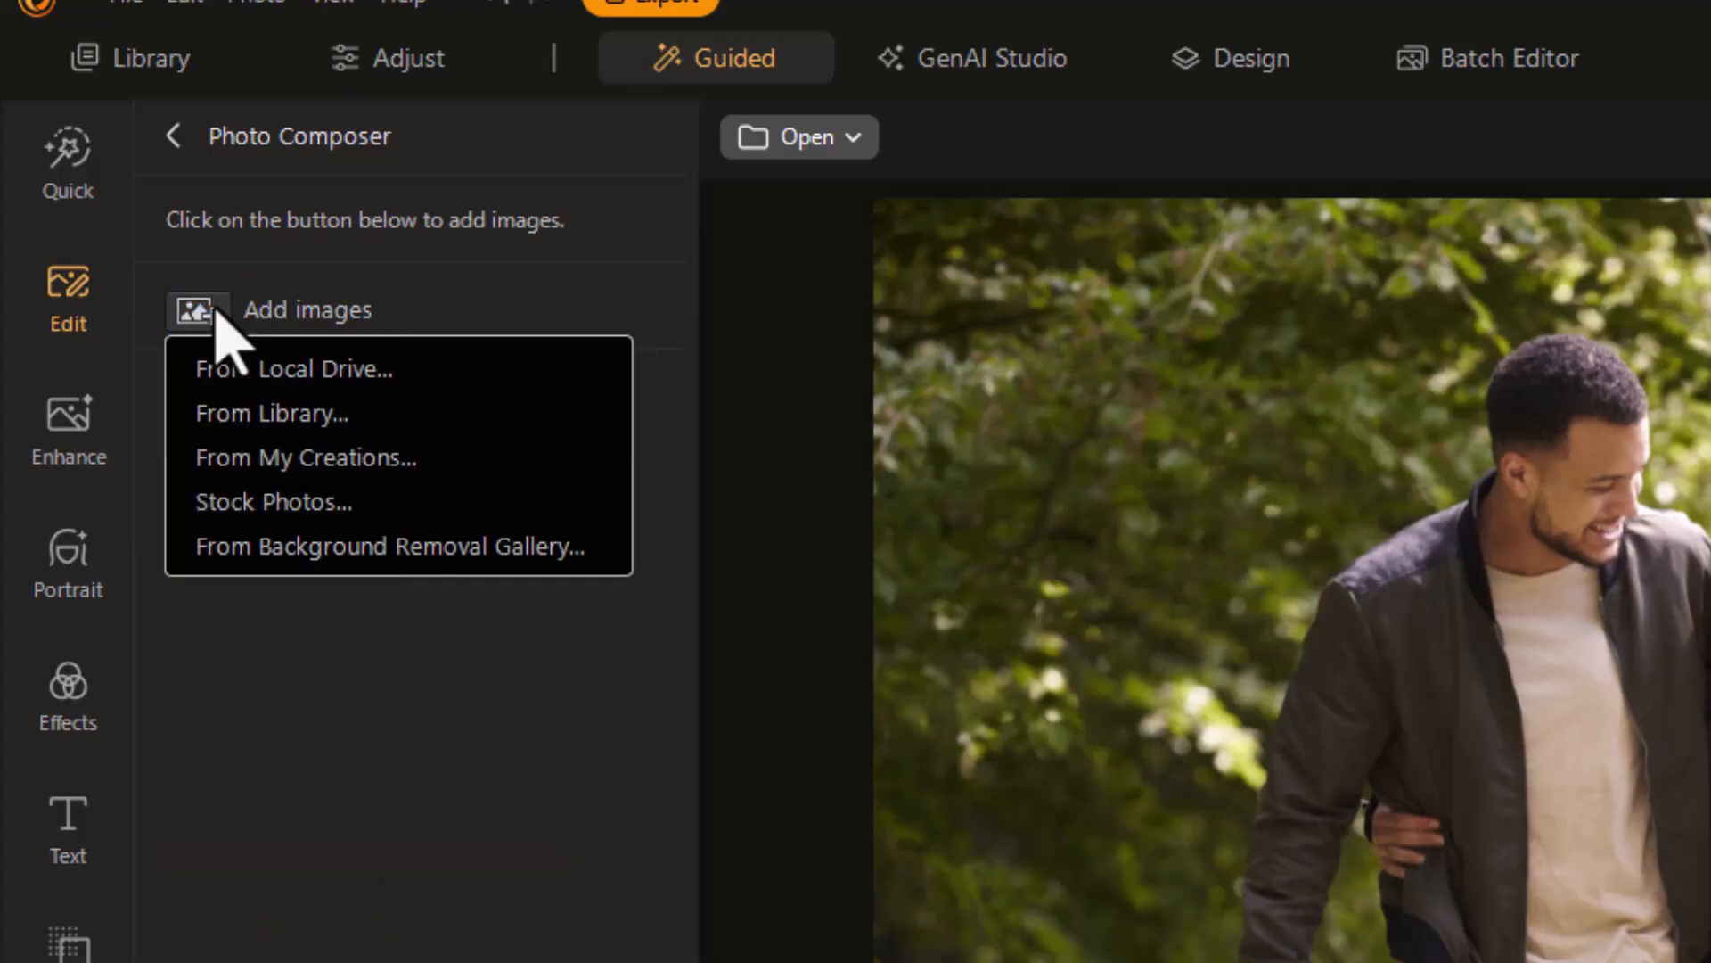
{"action": "left_click", "coordinate": [352, 415]}
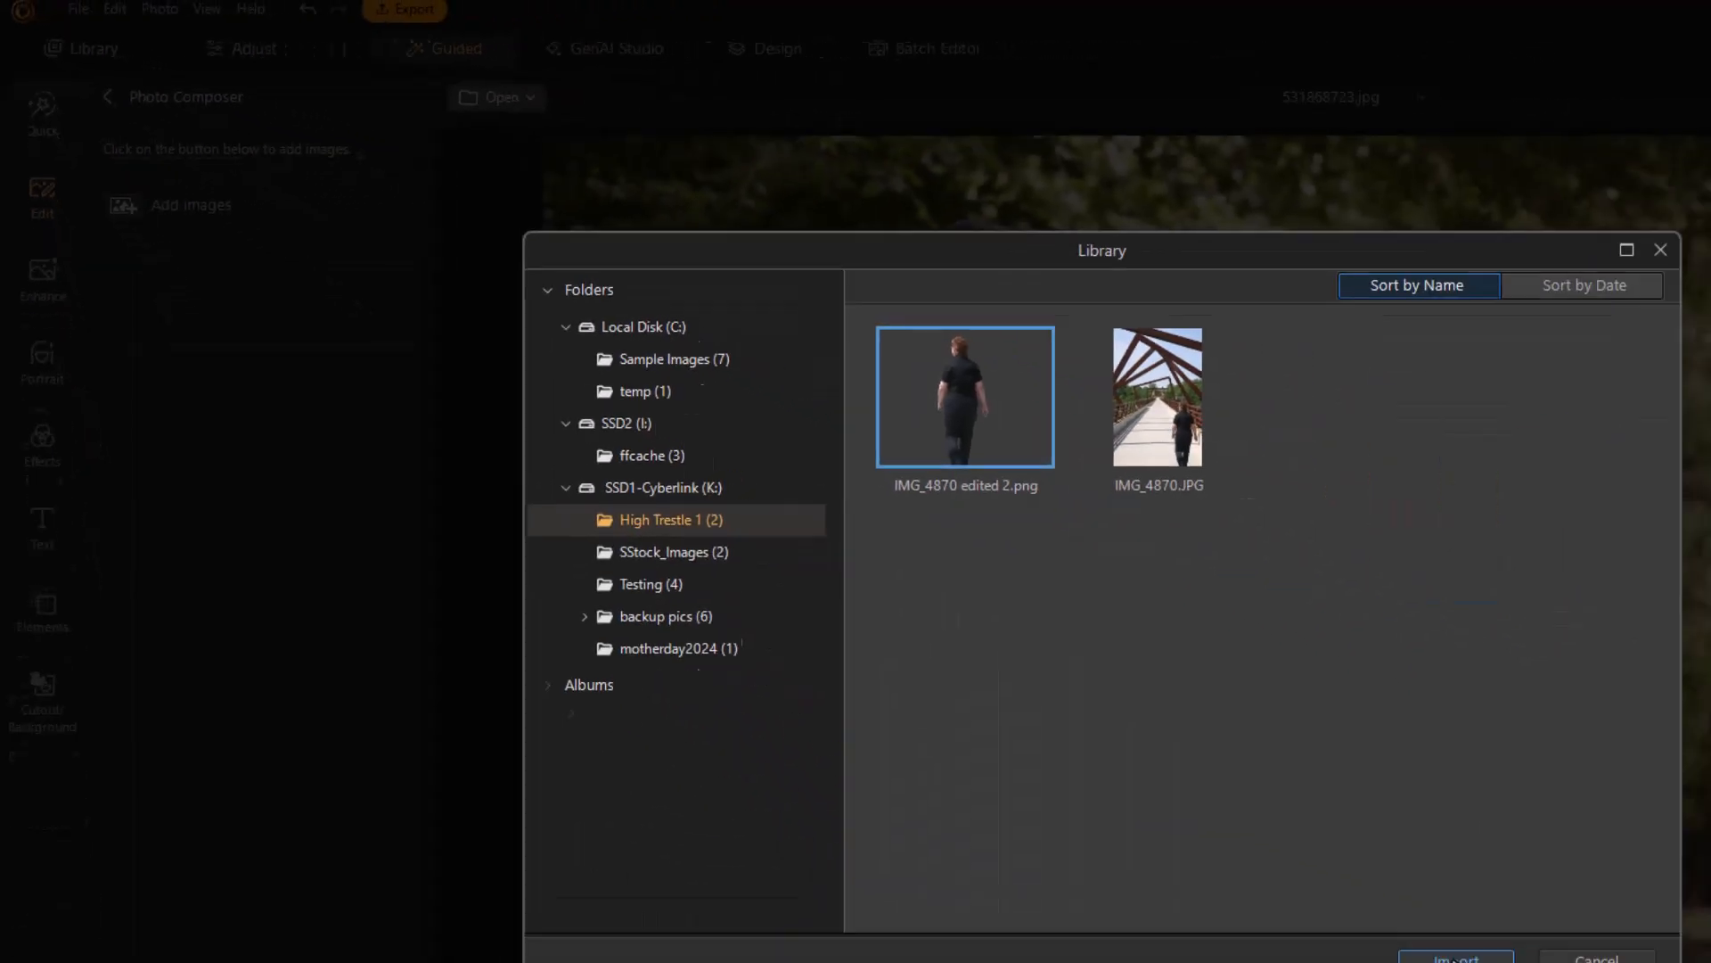
{"action": "left_click", "coordinate": [1126, 752]}
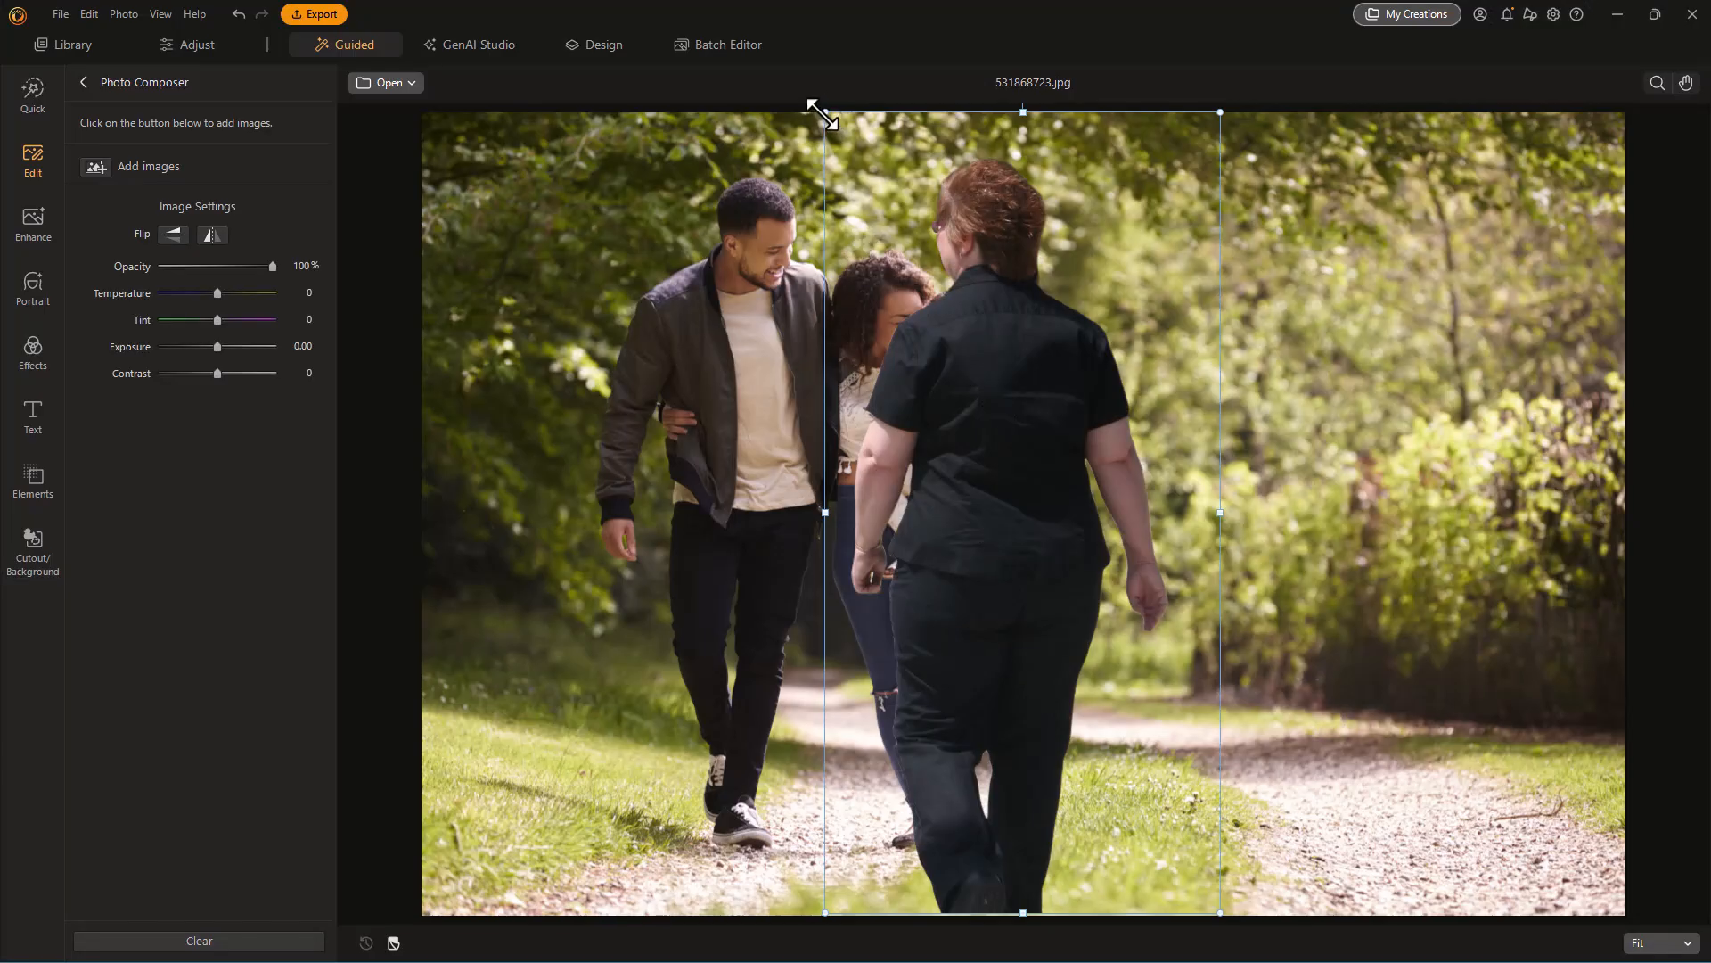
Place the woman's cutout smaller and horizontally flipped on the path to the right of the family, with its contrast set to -29.
{"action": "left_click_drag", "start_coordinate": [822, 114], "coordinate": [871, 230]}
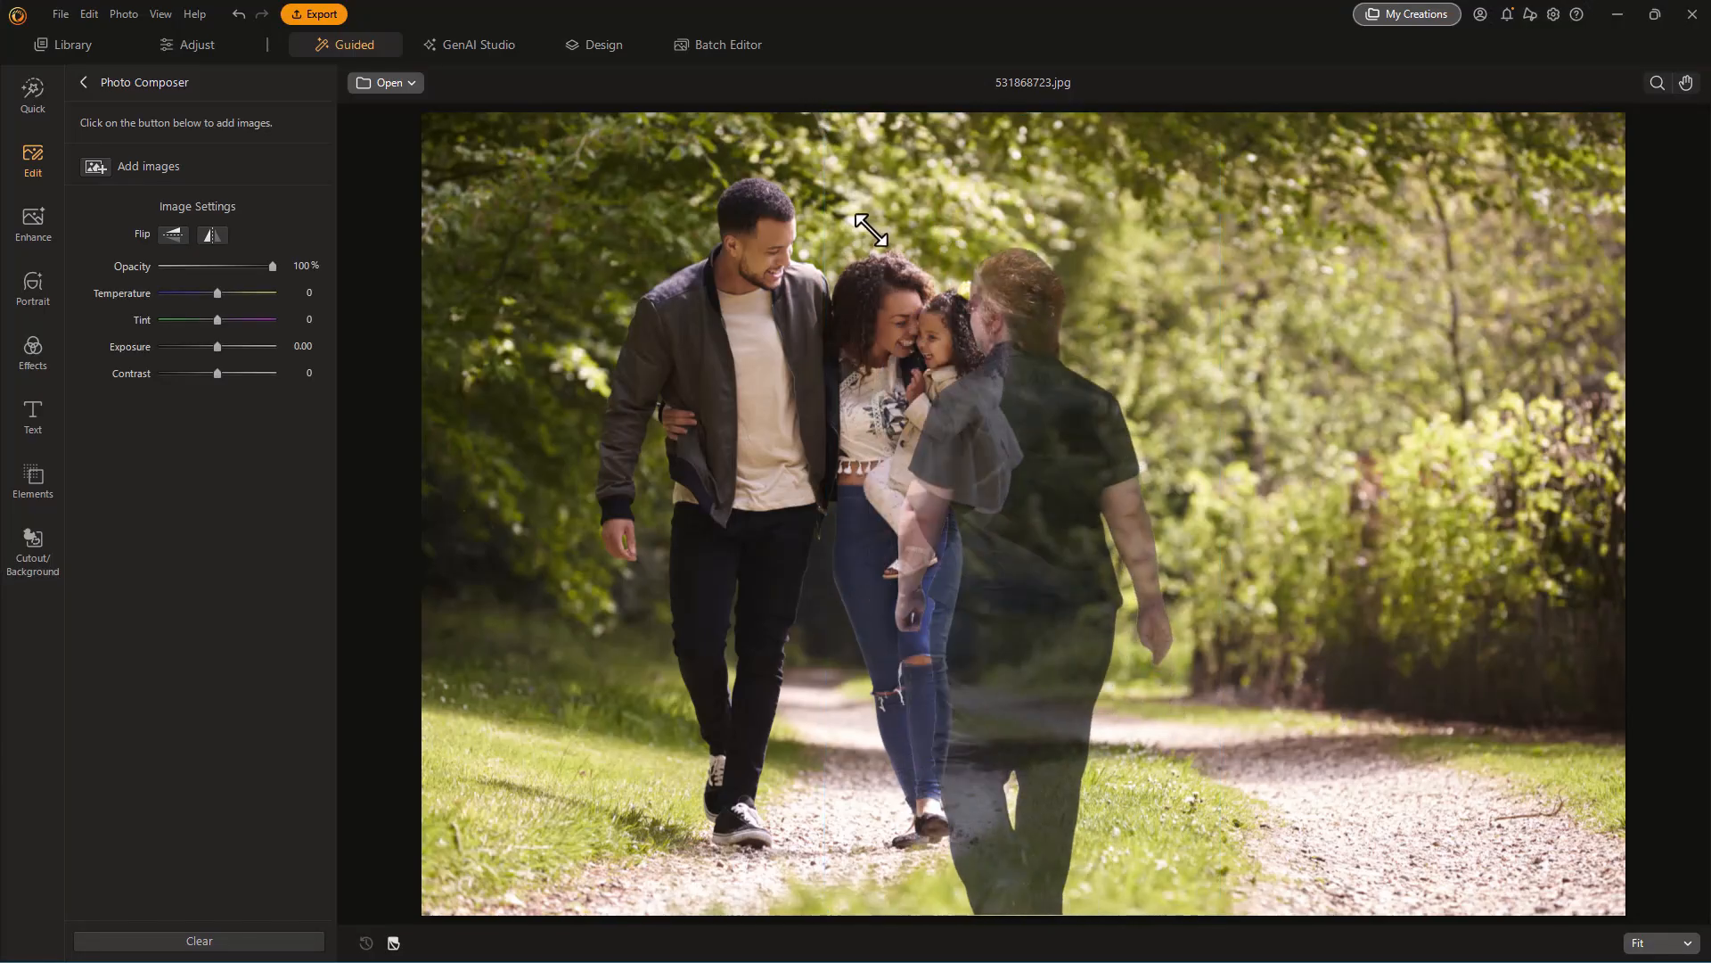
{"action": "left_click_drag", "start_coordinate": [1078, 519], "coordinate": [1442, 528]}
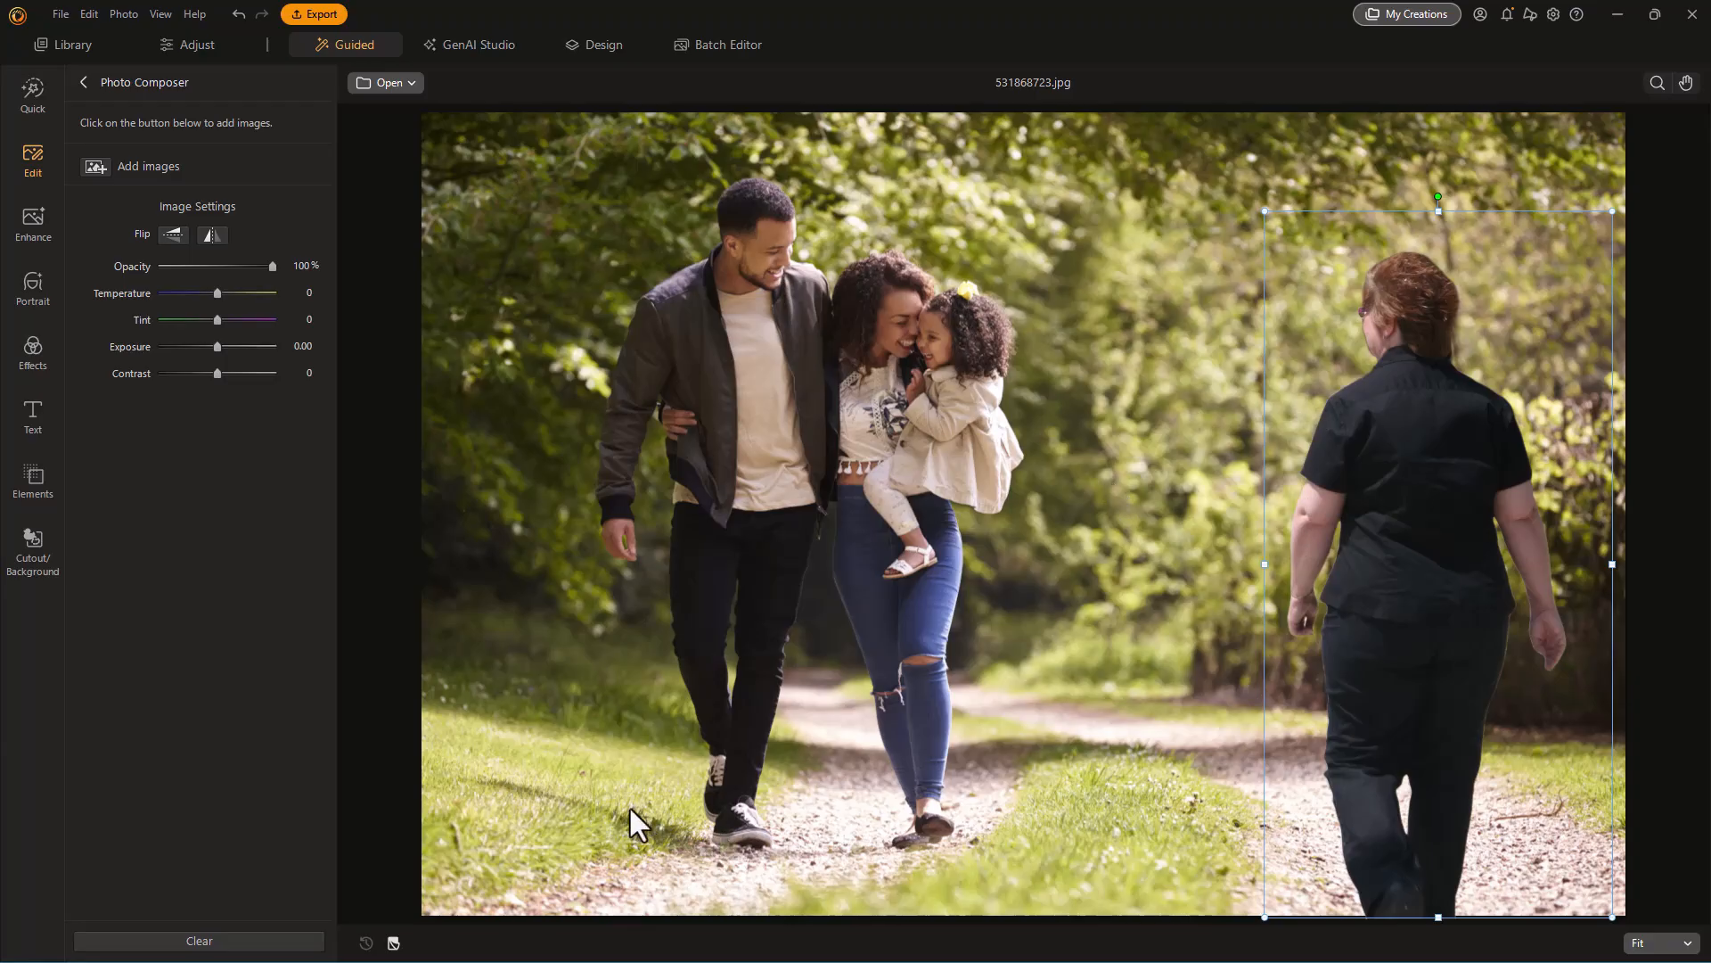
{"action": "left_click", "coordinate": [214, 231]}
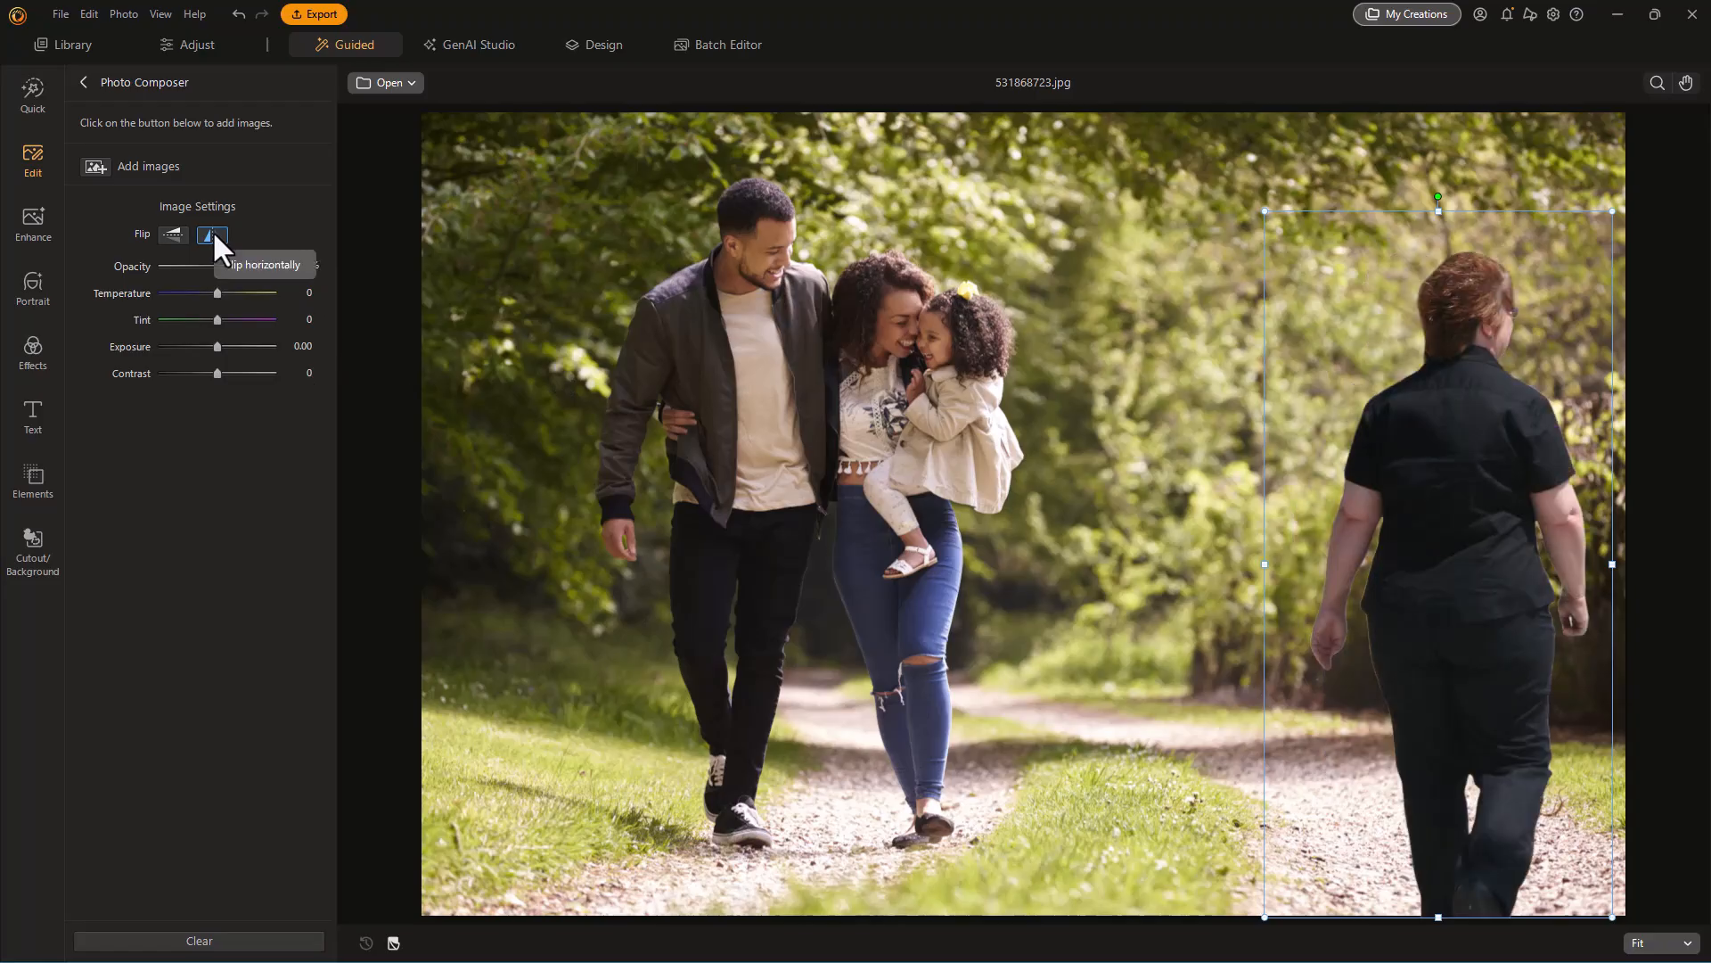
{"action": "left_click_drag", "start_coordinate": [1435, 468], "coordinate": [1306, 467]}
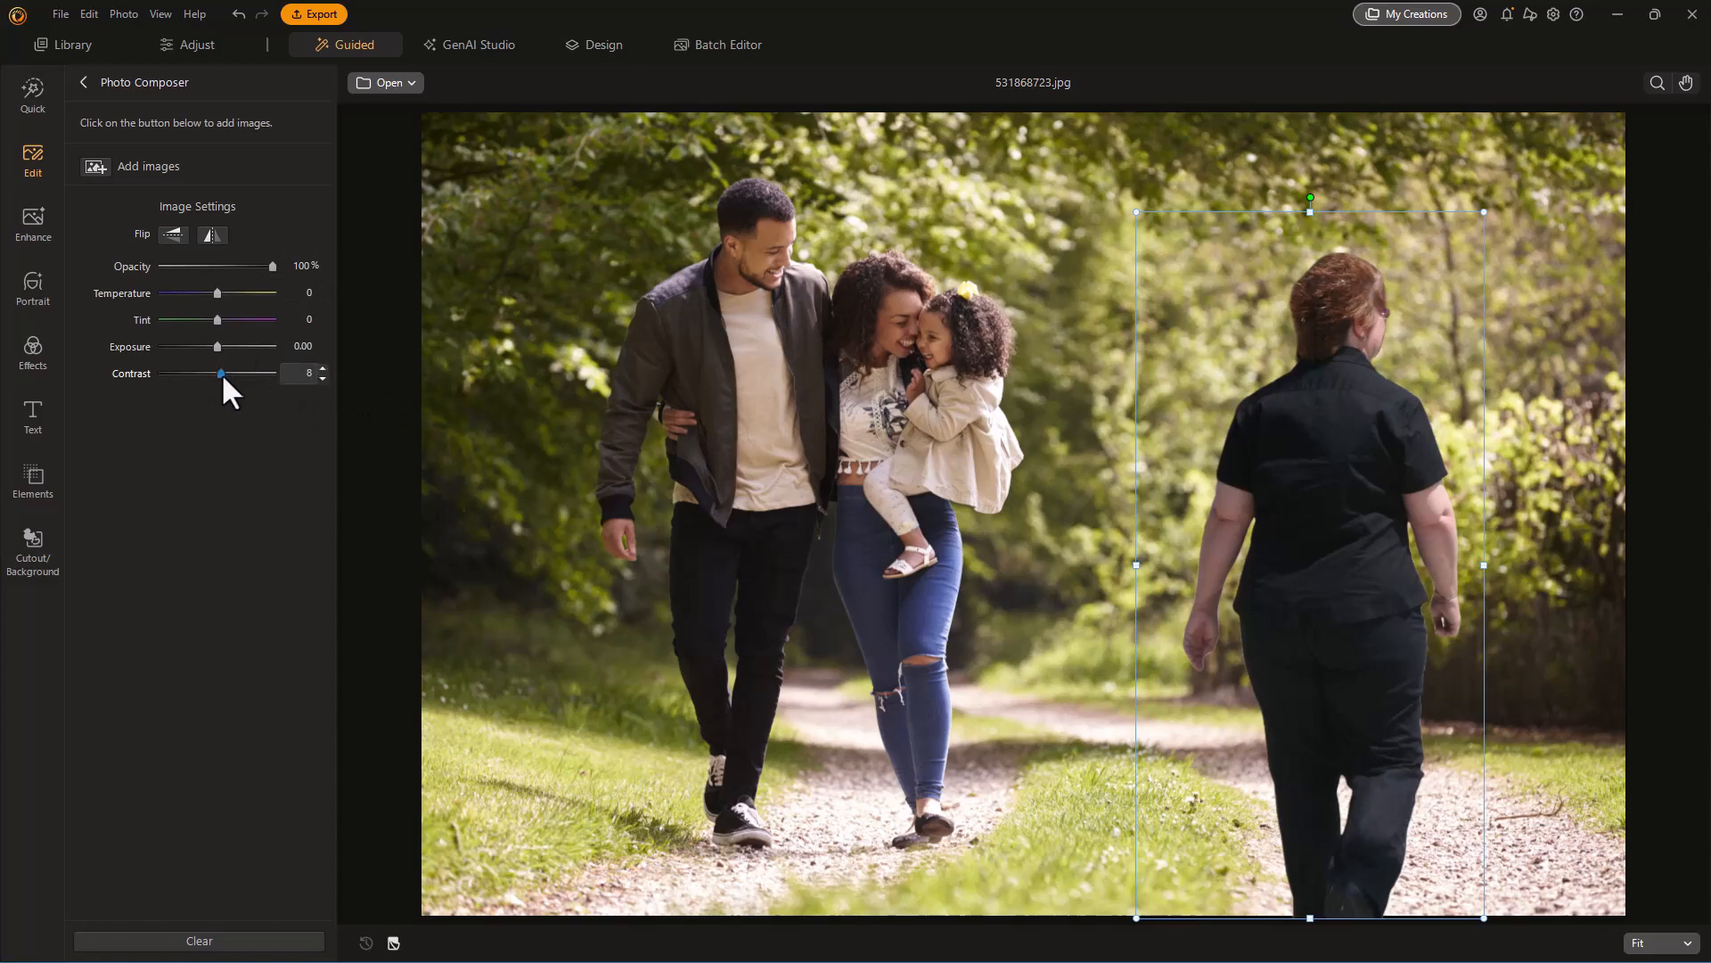
{"action": "left_click_drag", "start_coordinate": [230, 373], "coordinate": [201, 372]}
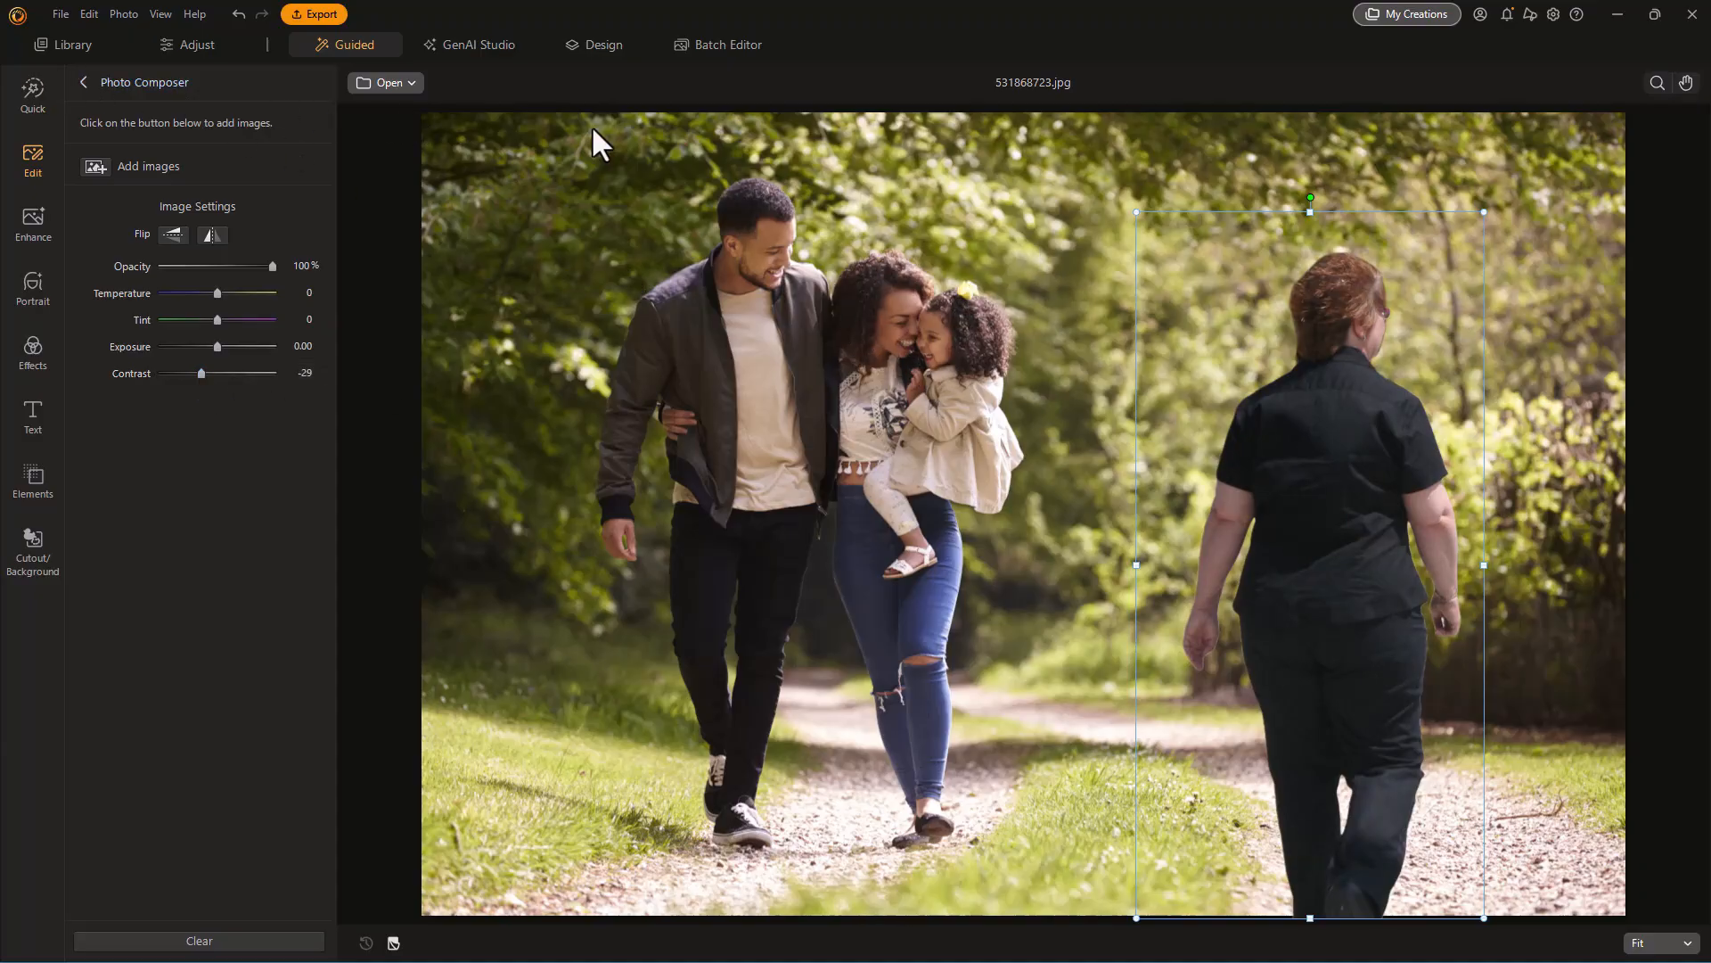
{"action": "left_click", "coordinate": [61, 11]}
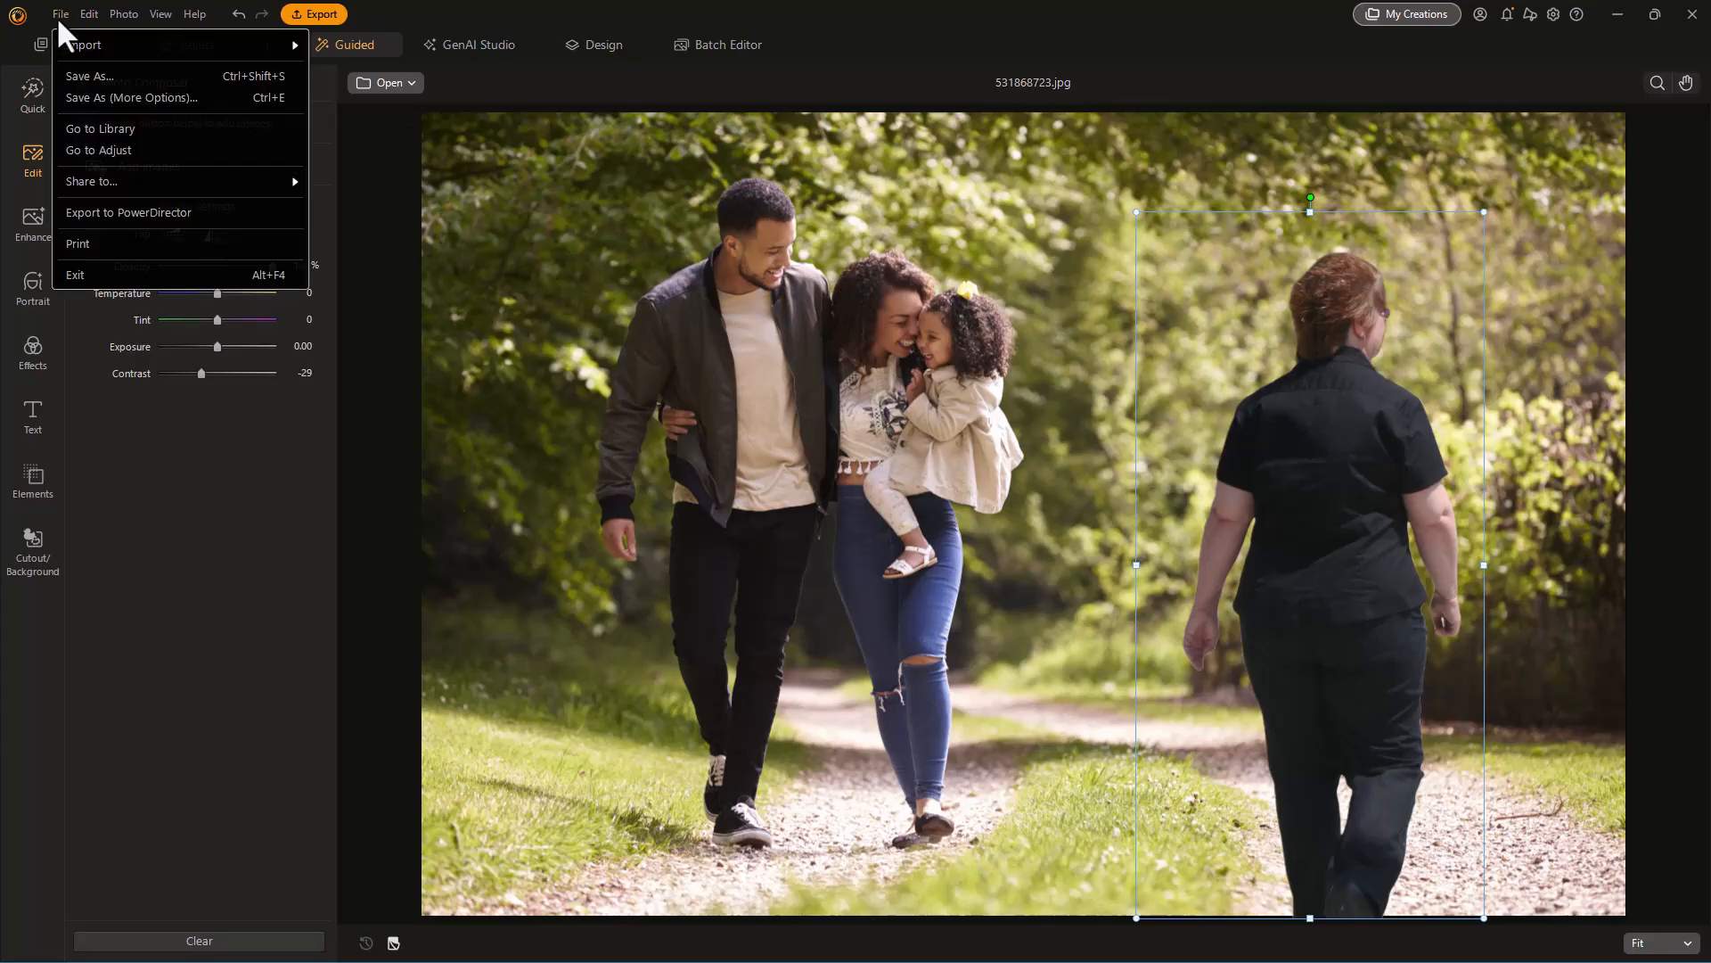
{"action": "left_click", "coordinate": [104, 76]}
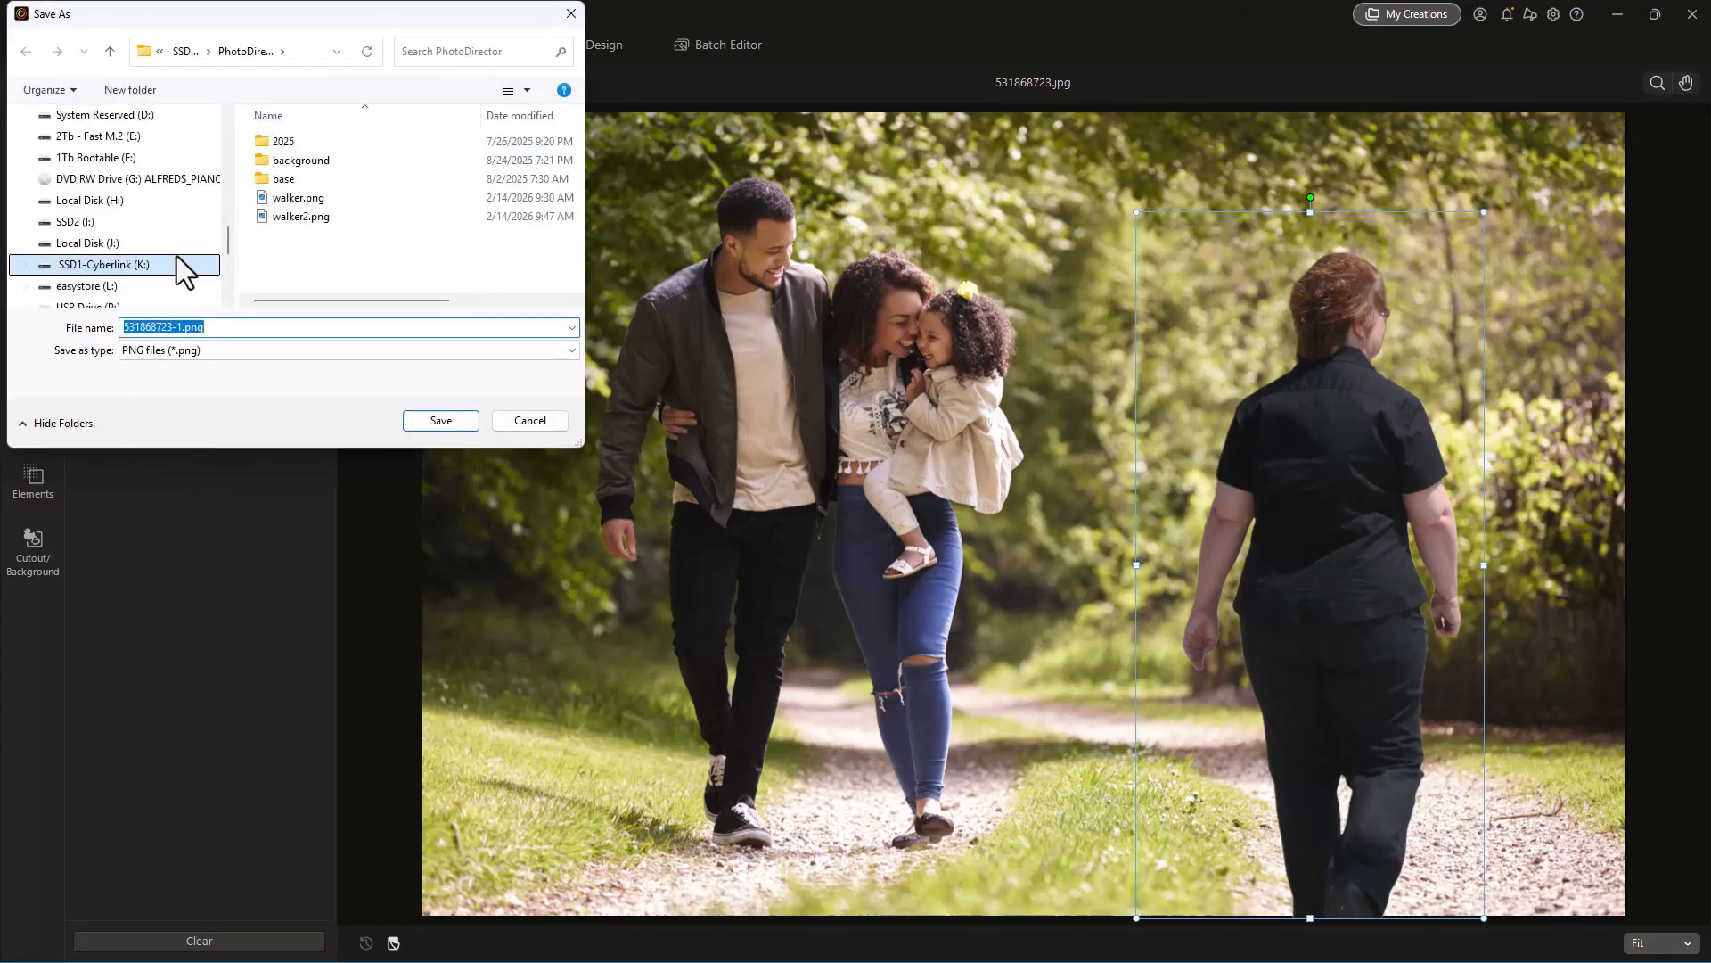
{"action": "left_click", "coordinate": [546, 426]}
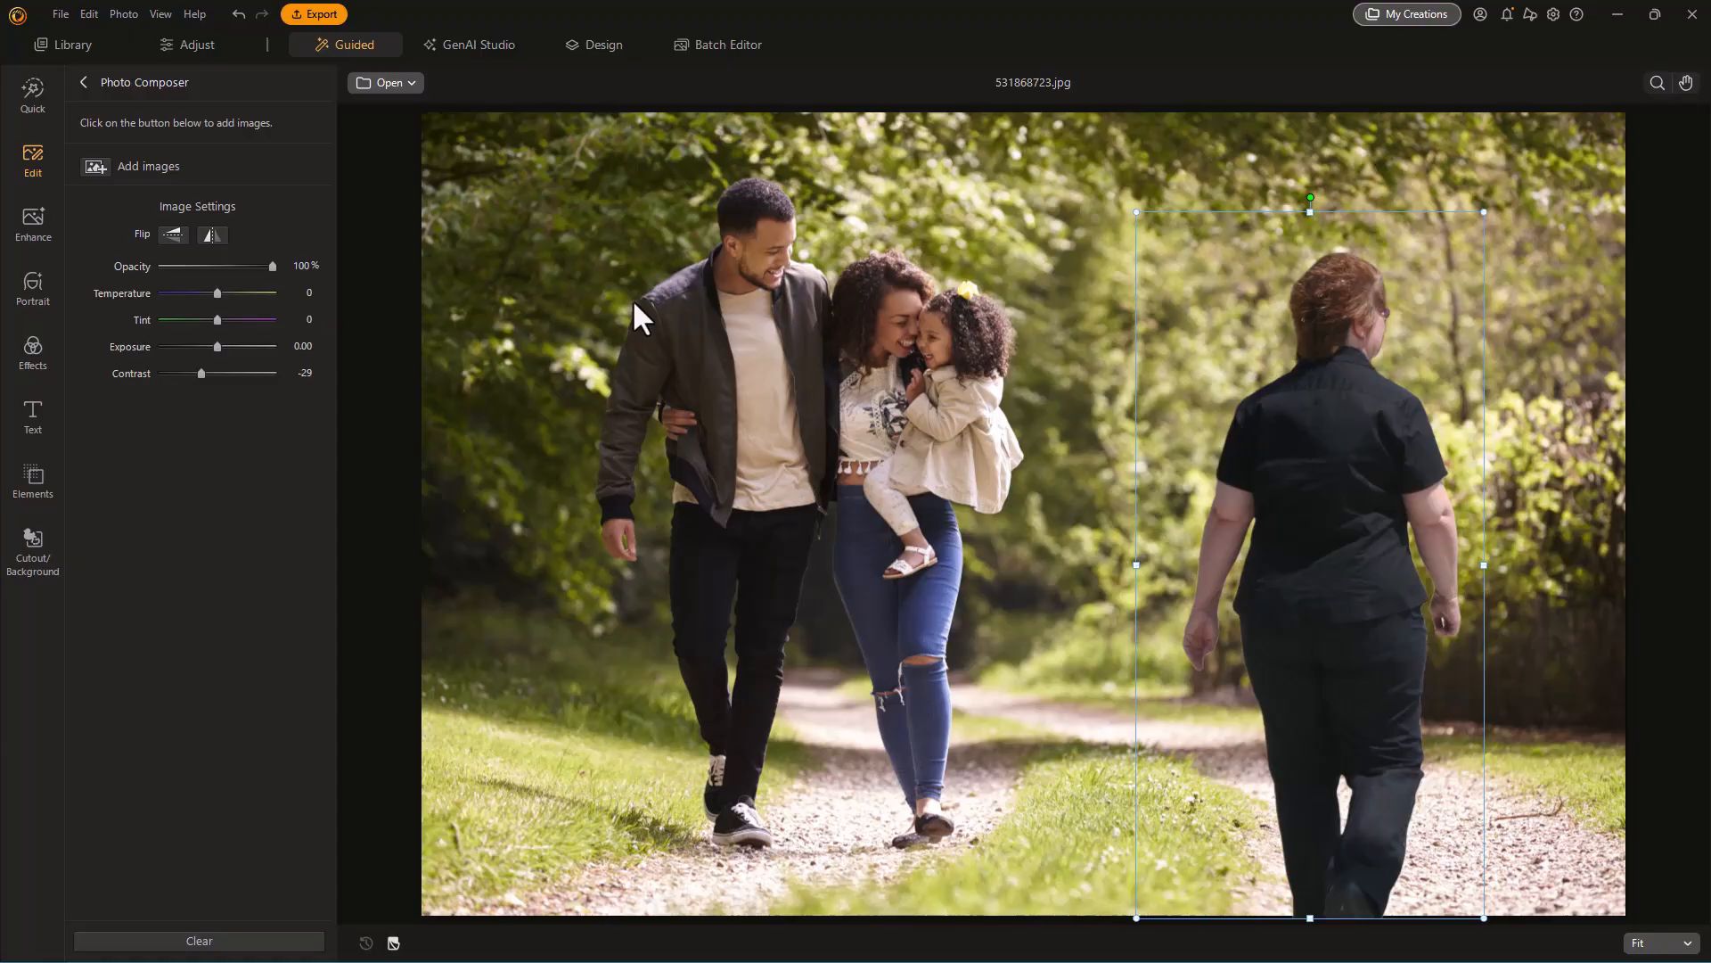
Return to the library without adding the composed photo to it.
{"action": "left_click", "coordinate": [56, 41]}
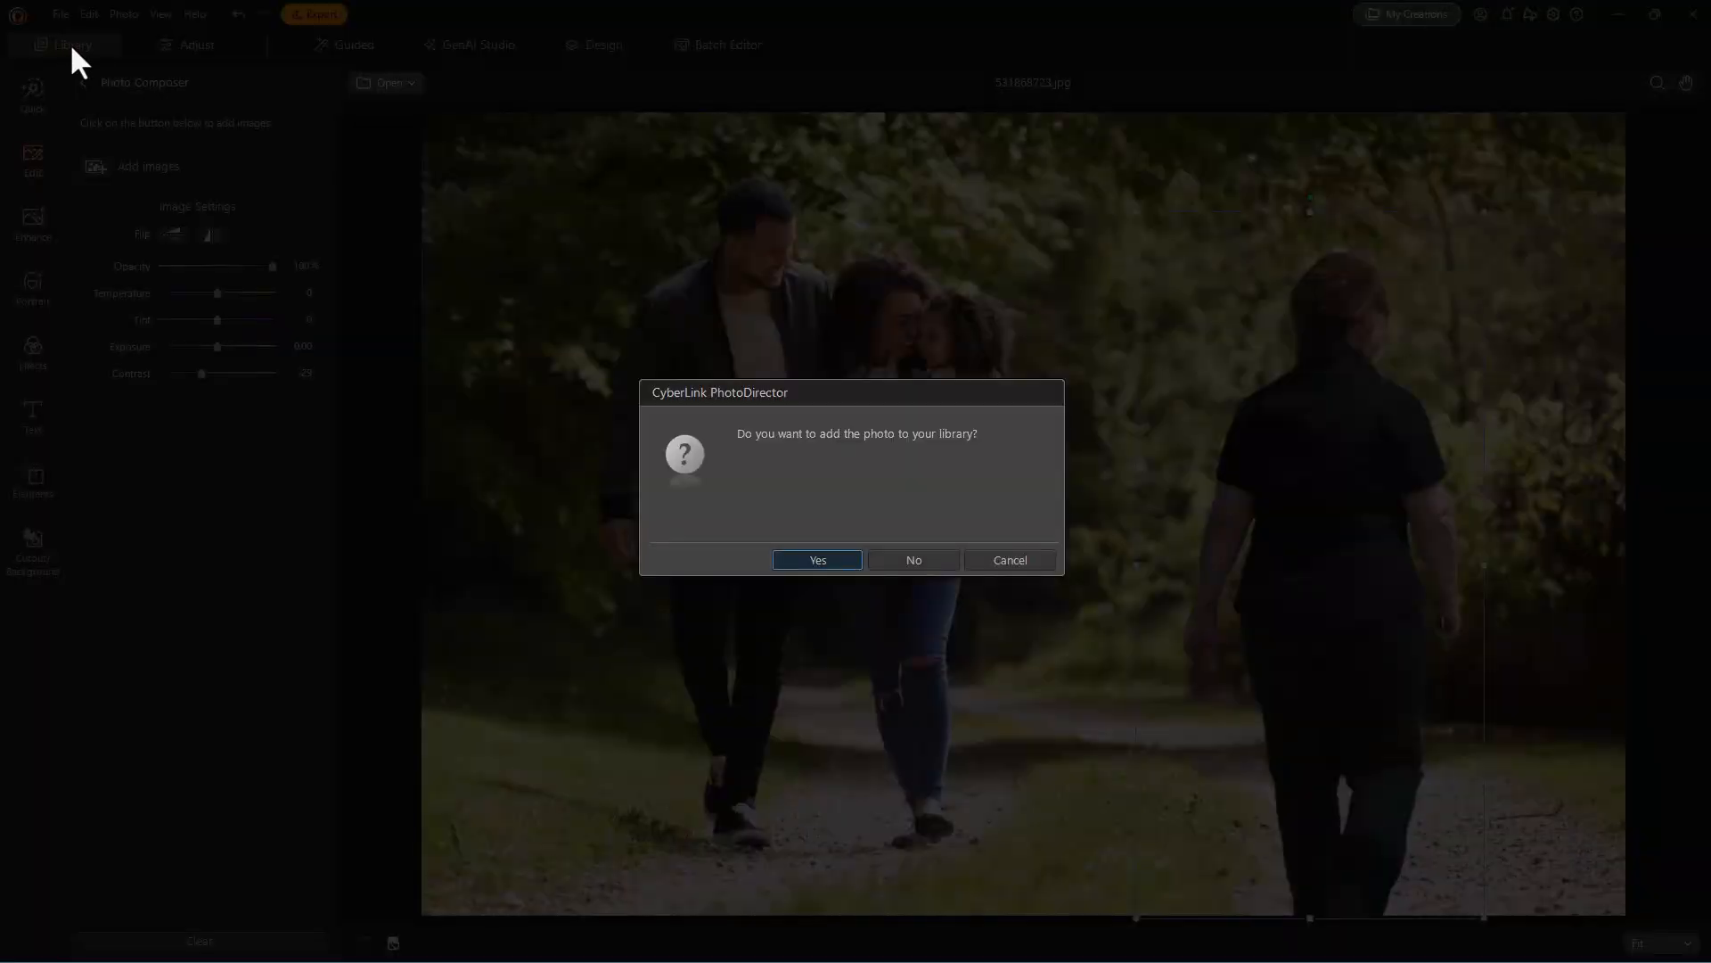
{"action": "left_click", "coordinate": [918, 559]}
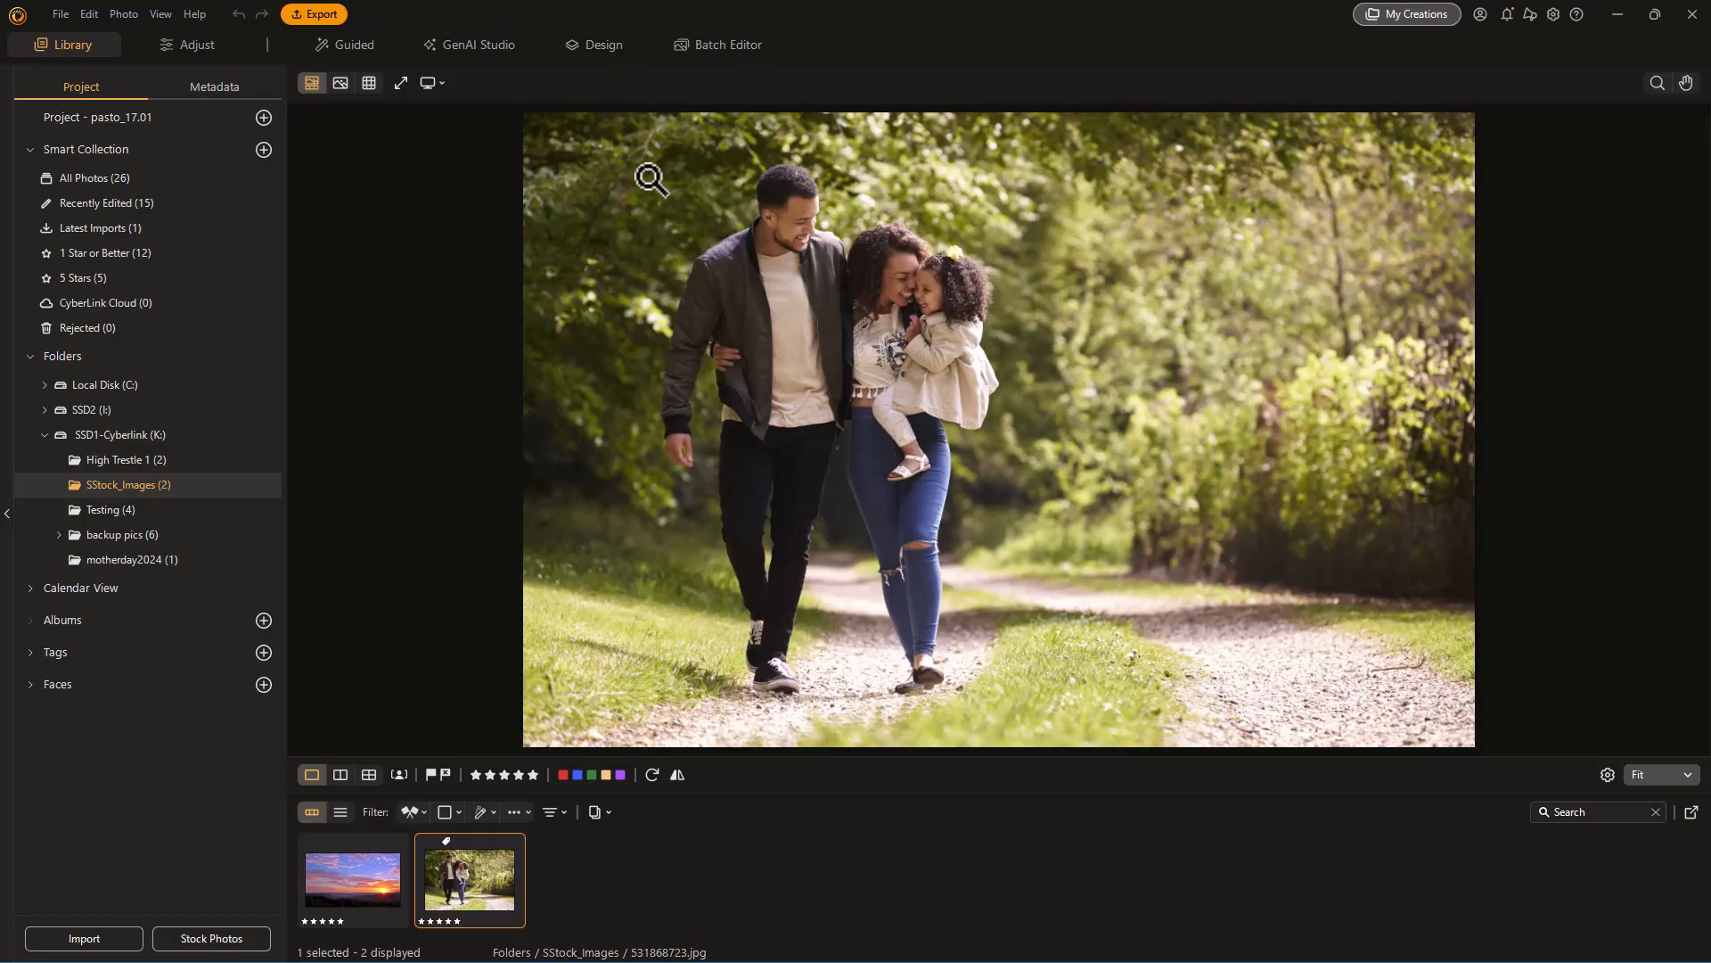
Open the family photo for layered editing without a white layer beneath it, and add IMG_4870.JPG from the library as a photo layer.
{"action": "left_click", "coordinate": [607, 45]}
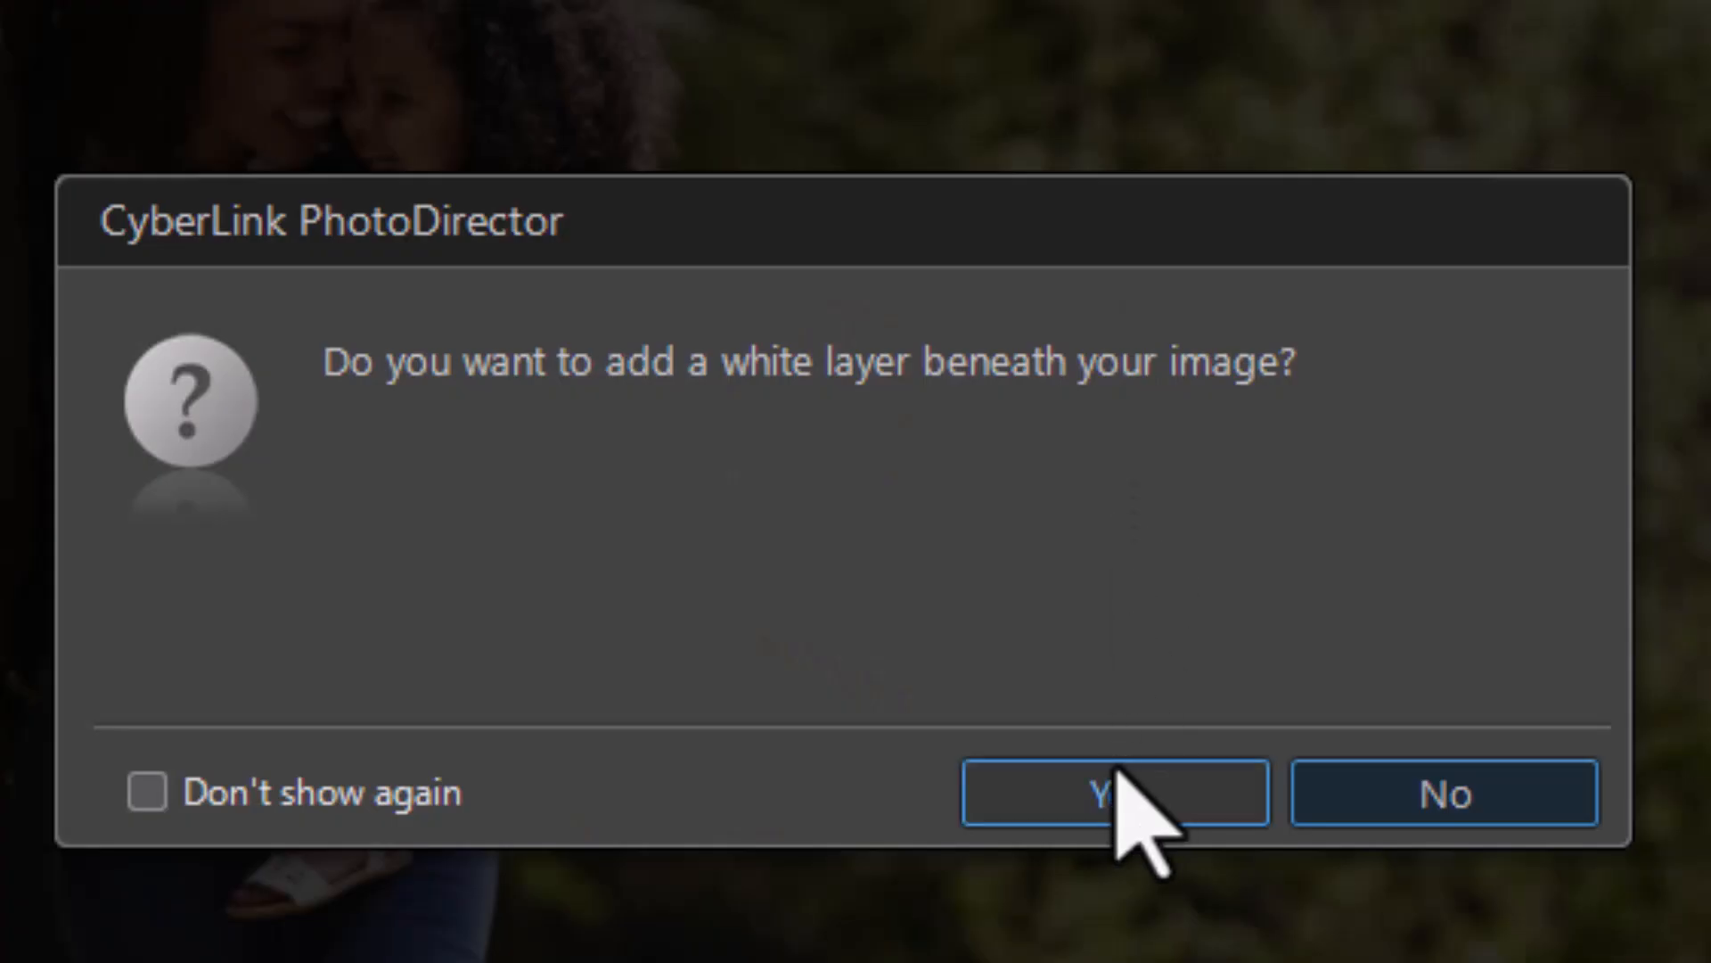
{"action": "left_click", "coordinate": [1449, 794]}
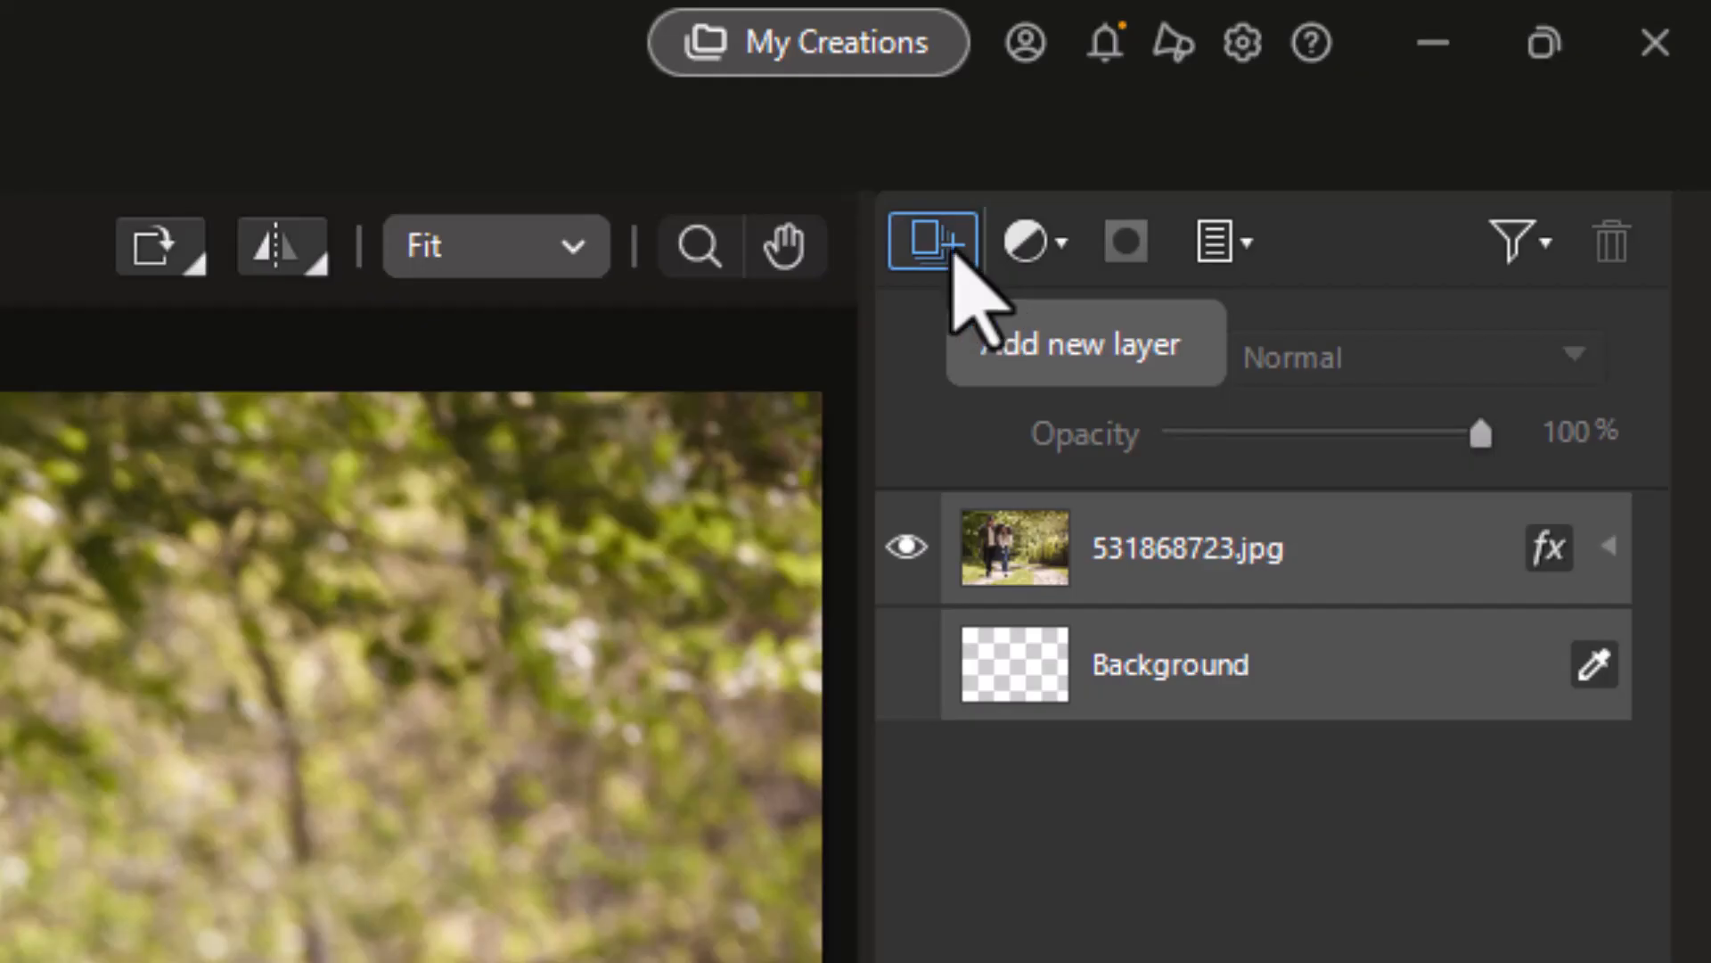
{"action": "left_click", "coordinate": [952, 252]}
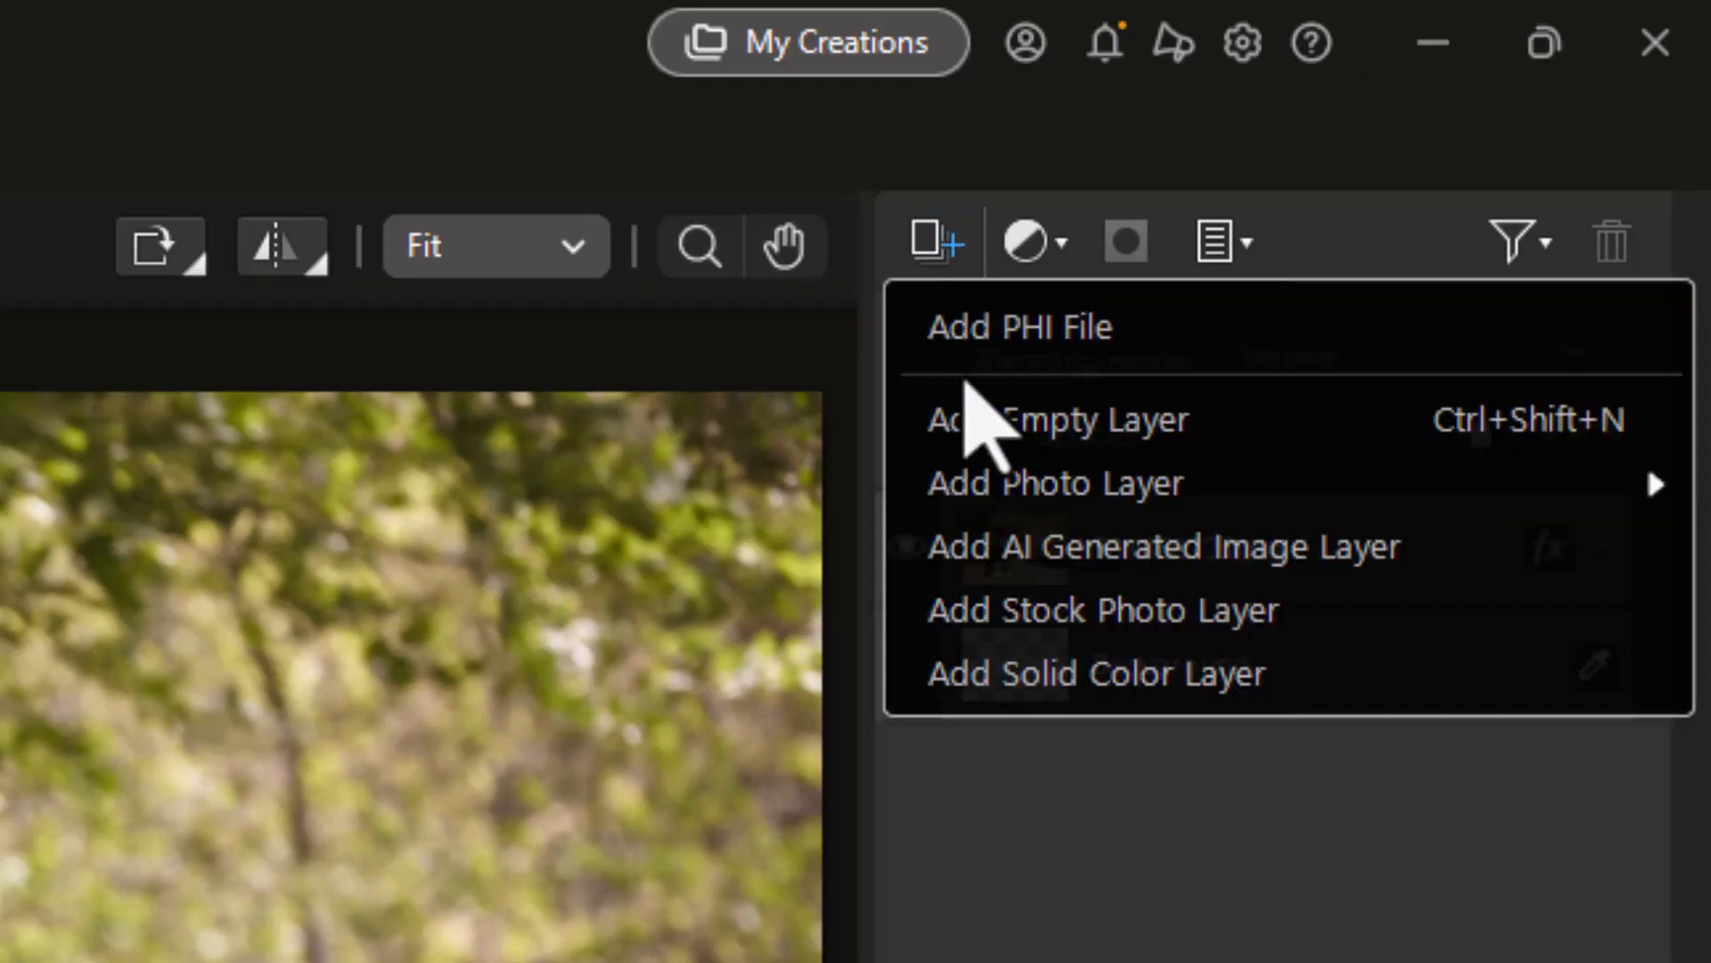
{"action": "mouse_move", "coordinate": [992, 492]}
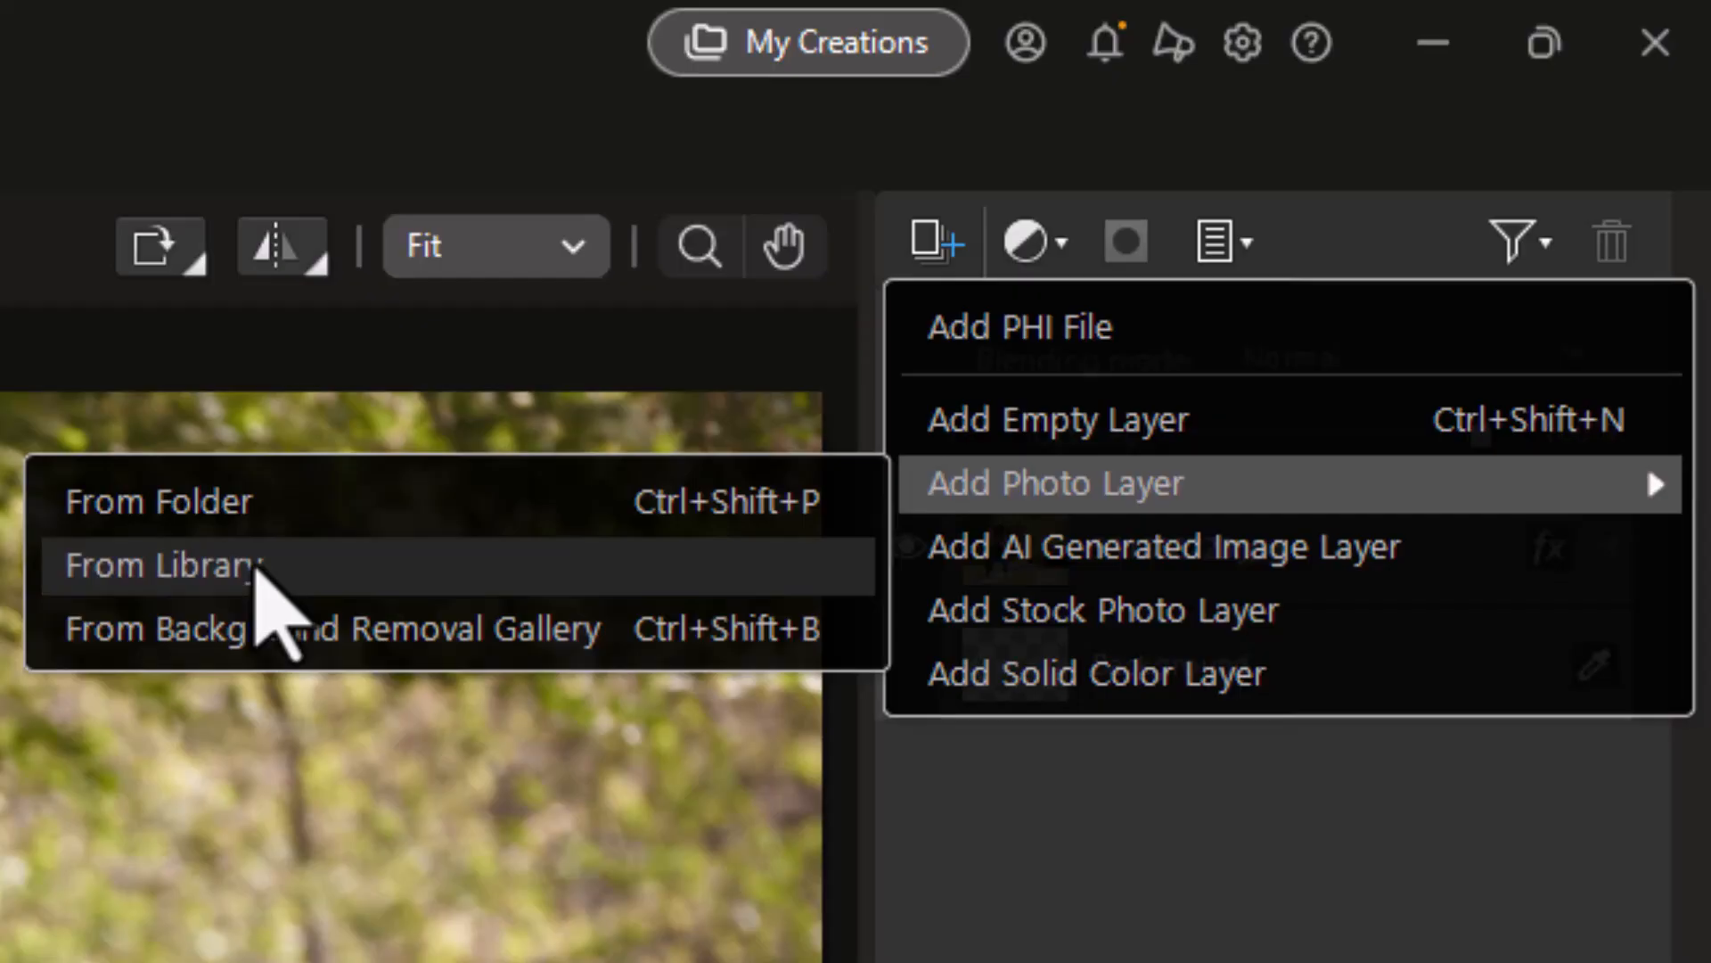
{"action": "left_click", "coordinate": [259, 571]}
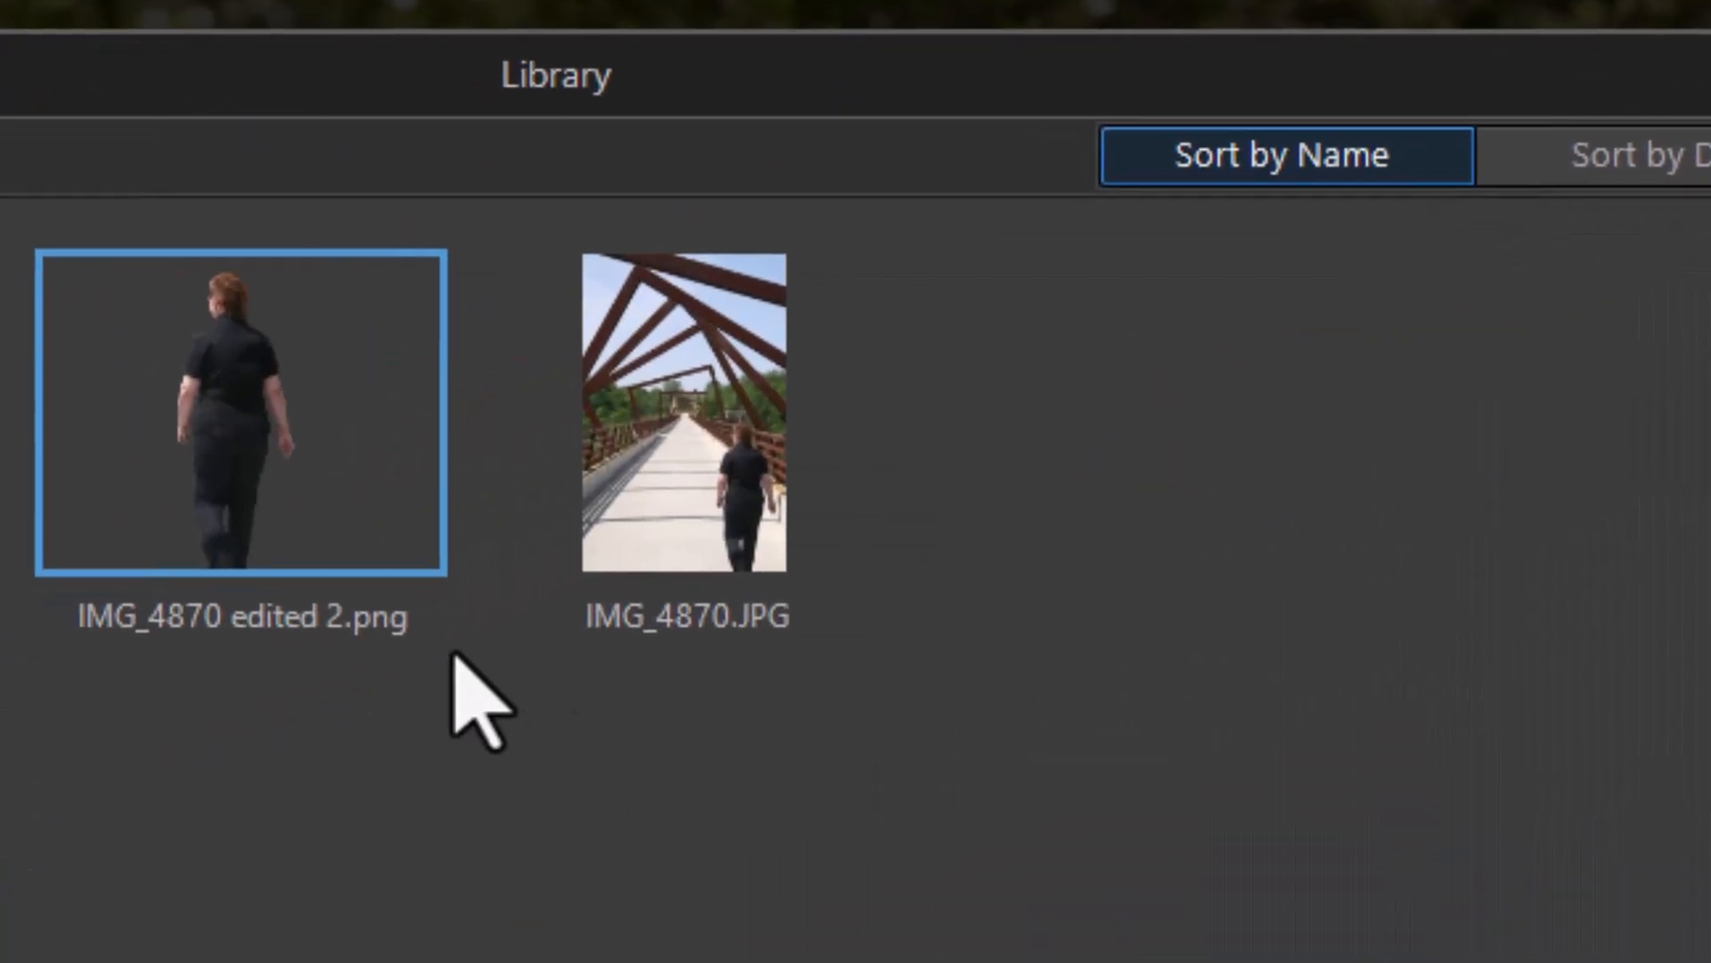
{"action": "left_click", "coordinate": [720, 463]}
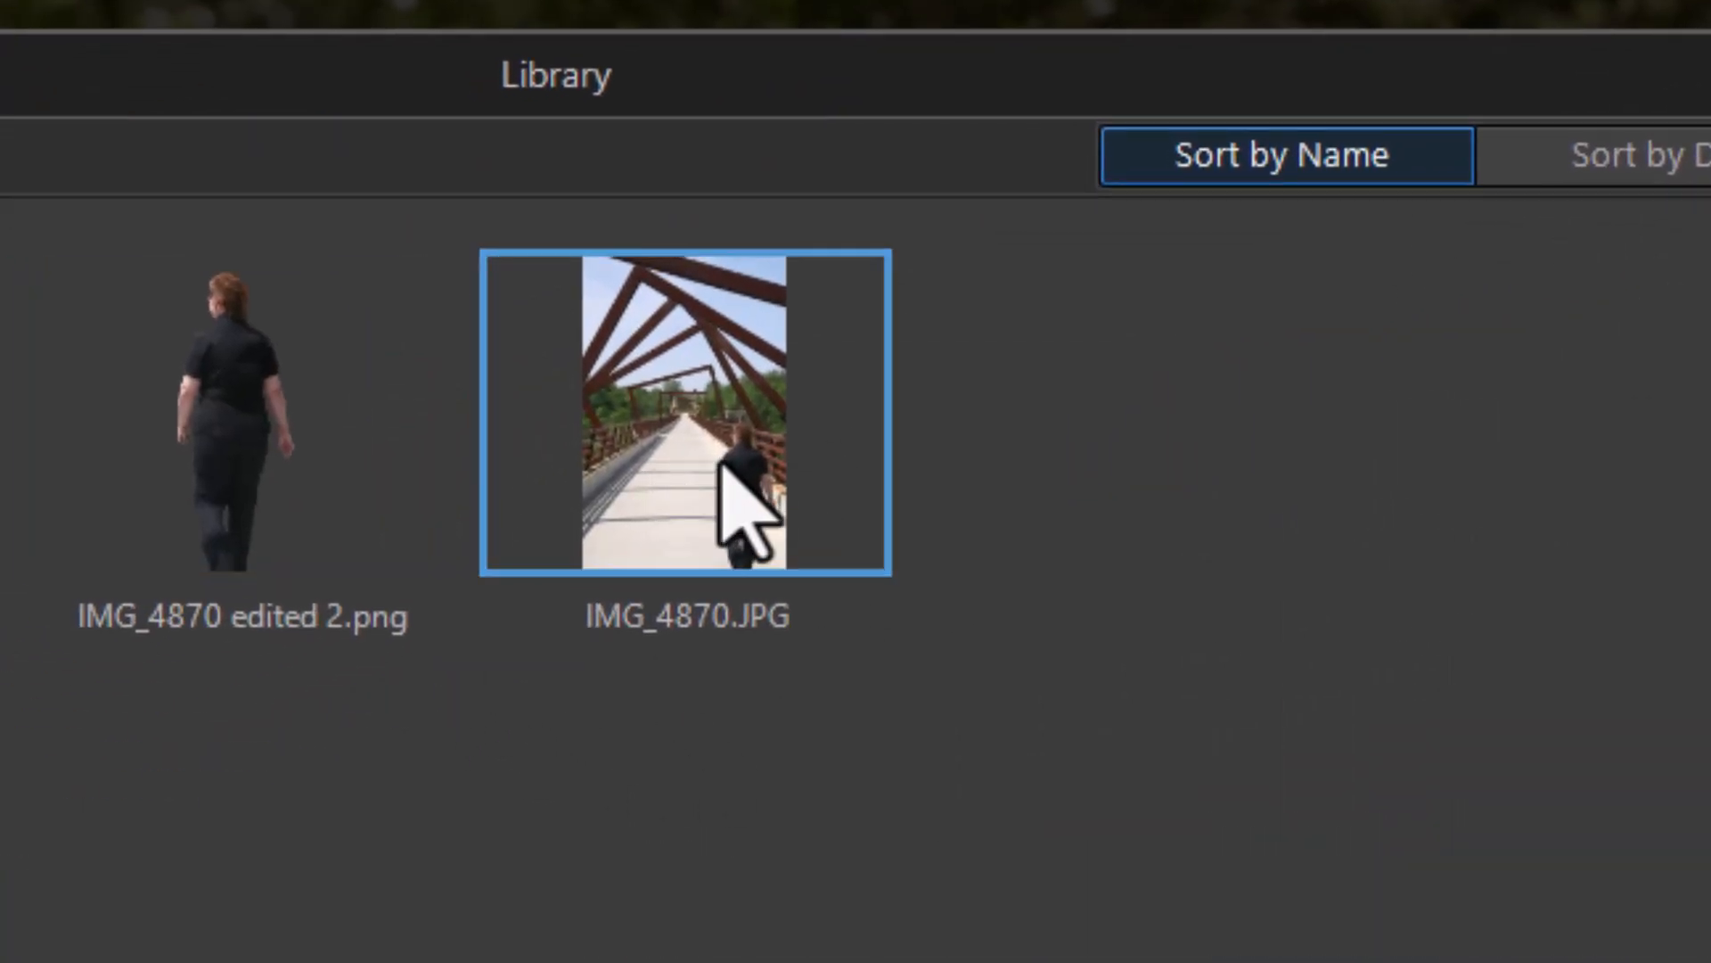
{"action": "left_click", "coordinate": [1180, 918]}
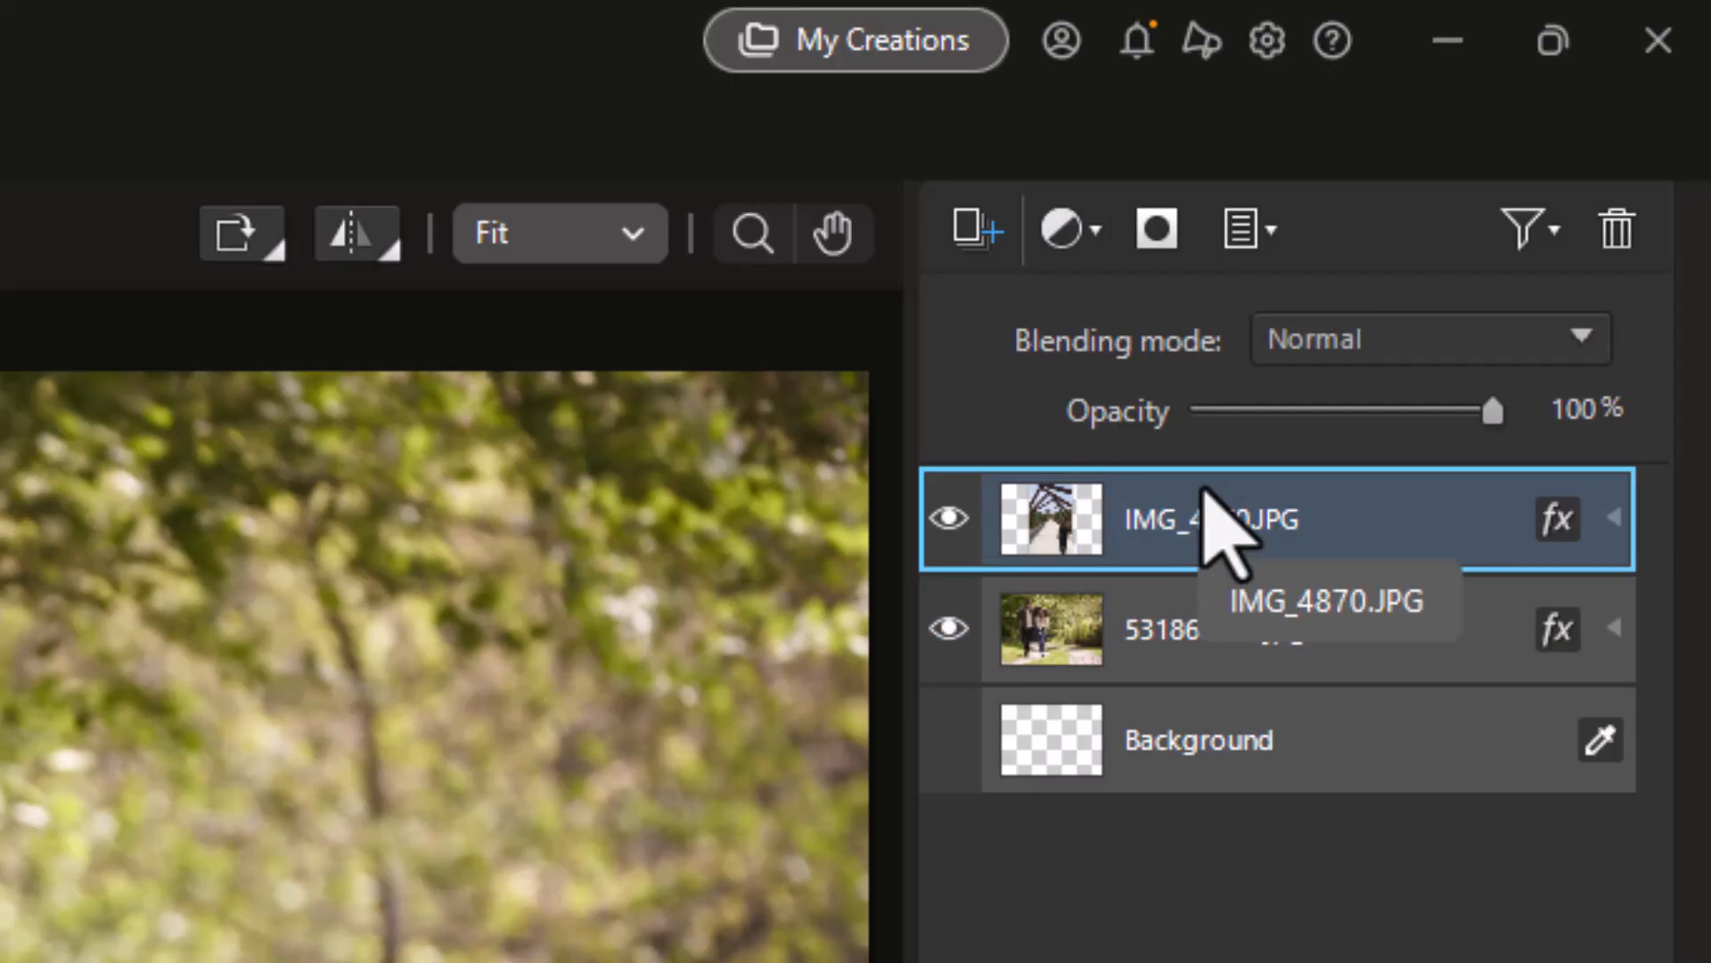
Add a layer mask to the IMG_4870.JPG layer and make that mask active for editing.
{"action": "left_click", "coordinate": [1169, 229]}
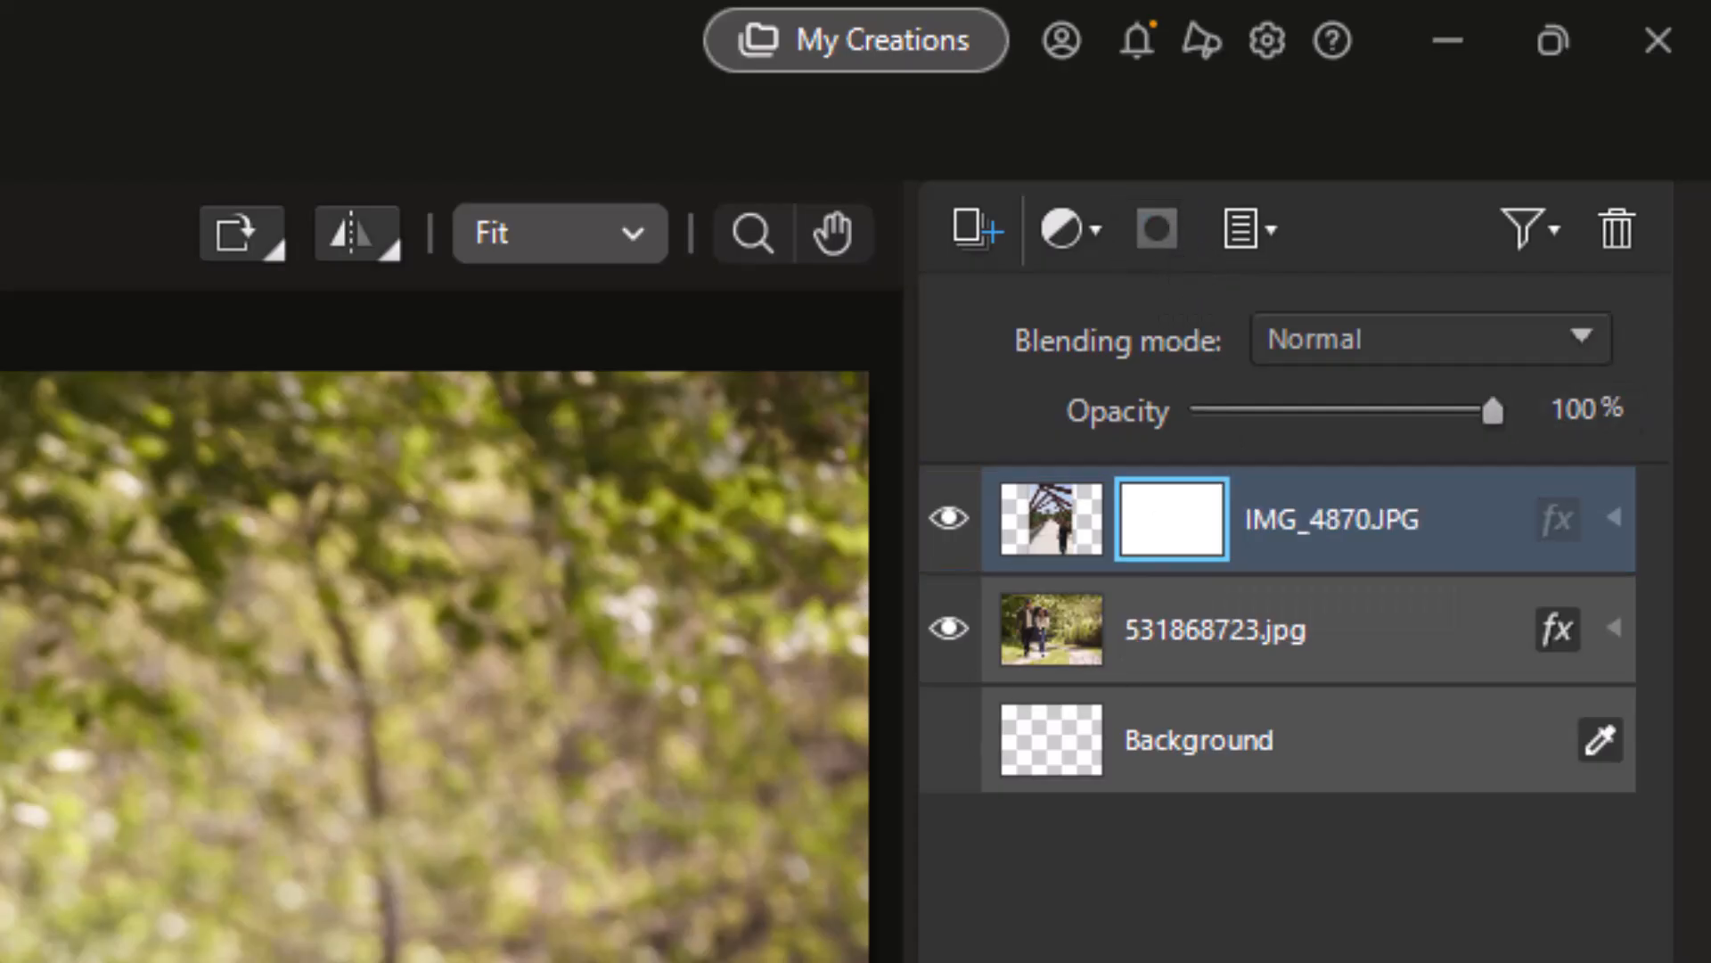
{"action": "left_click", "coordinate": [1363, 521]}
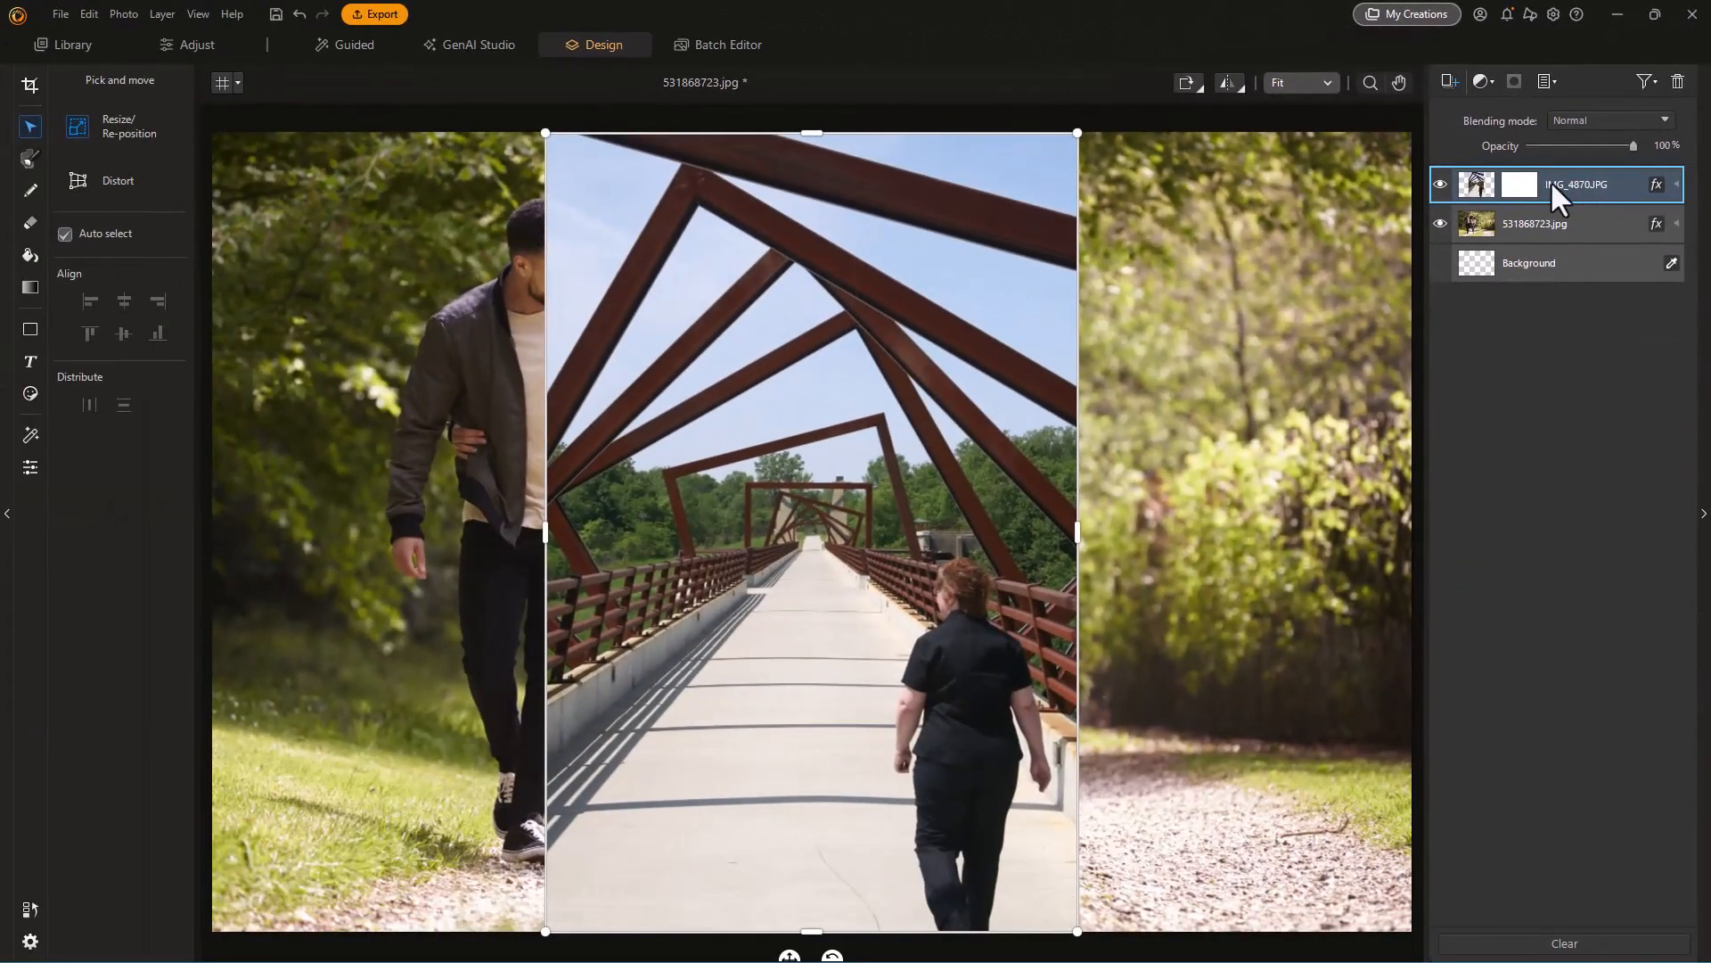
{"action": "left_click", "coordinate": [1528, 189]}
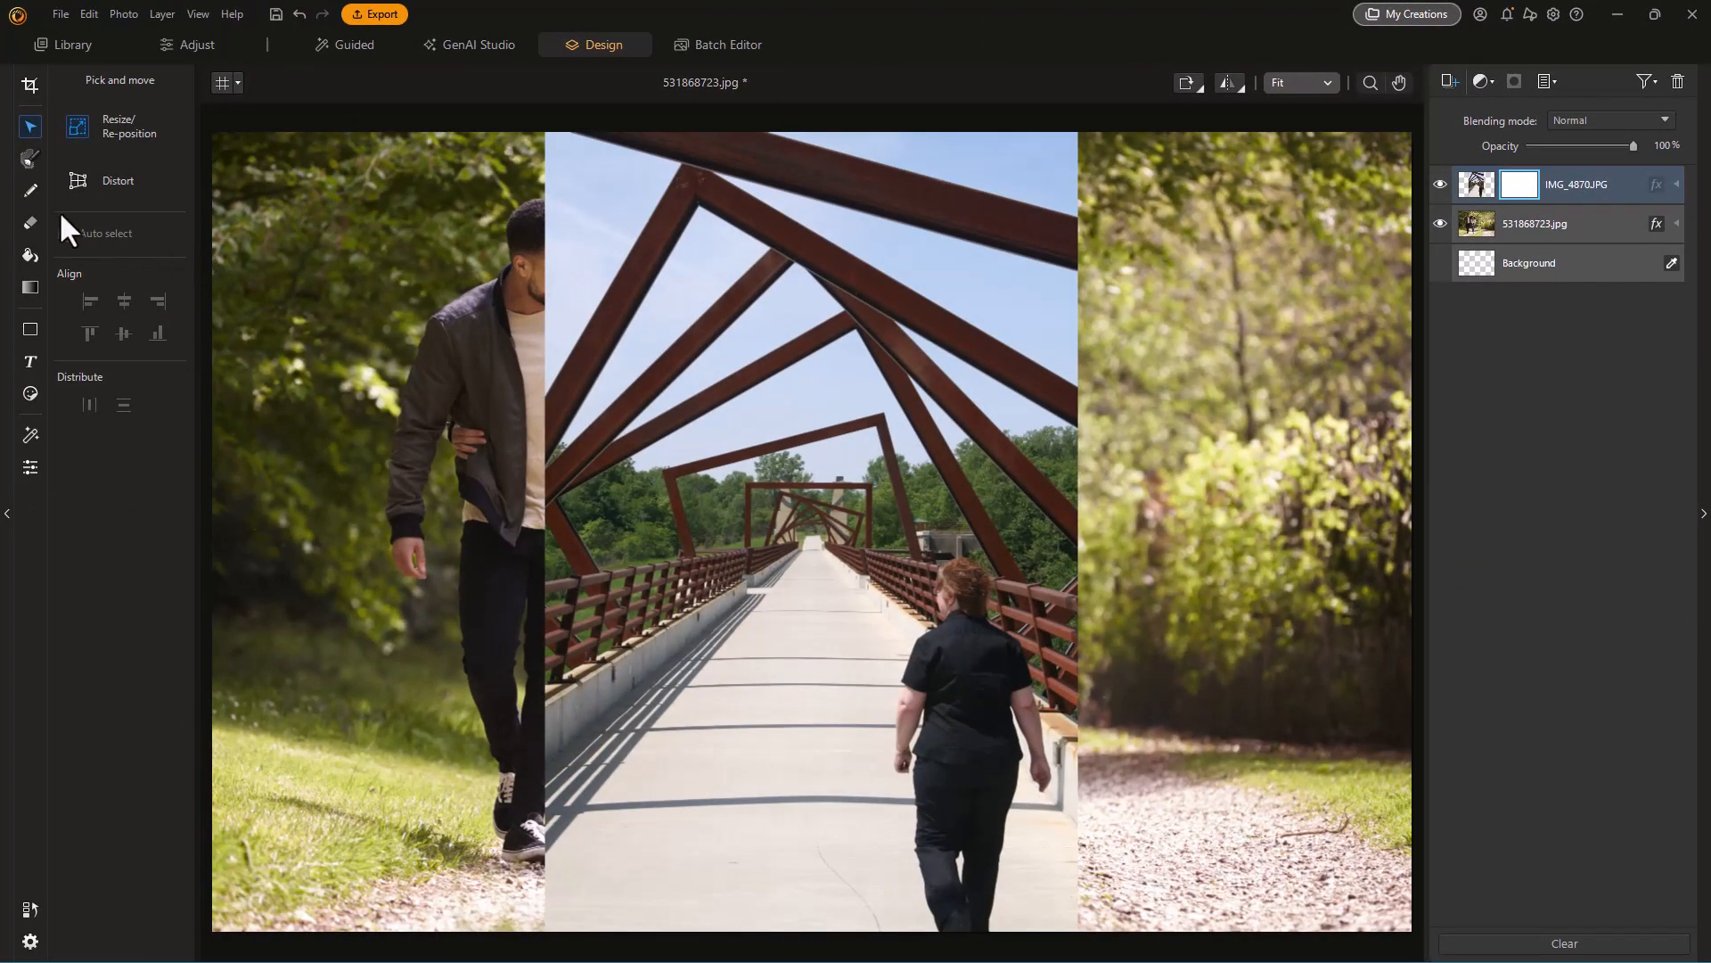
Lasso the woman on the bridge with the smart selection and invert the selection to cover everything around her.
{"action": "left_click", "coordinate": [31, 160]}
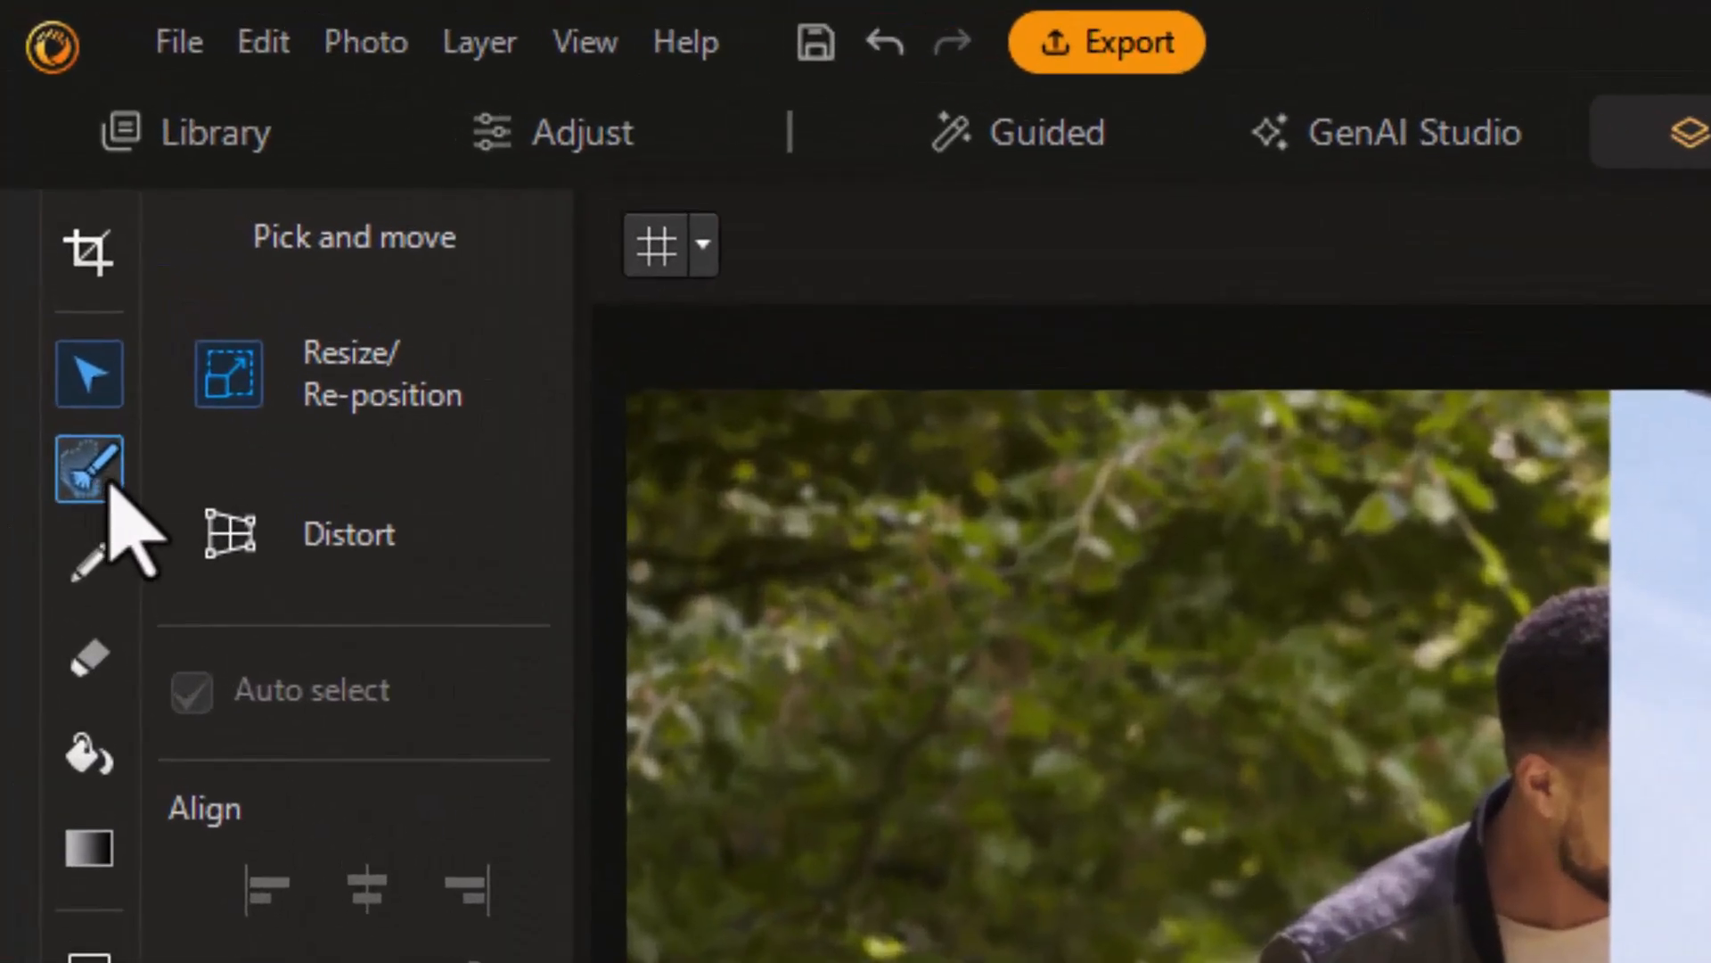
{"action": "left_click", "coordinate": [99, 480]}
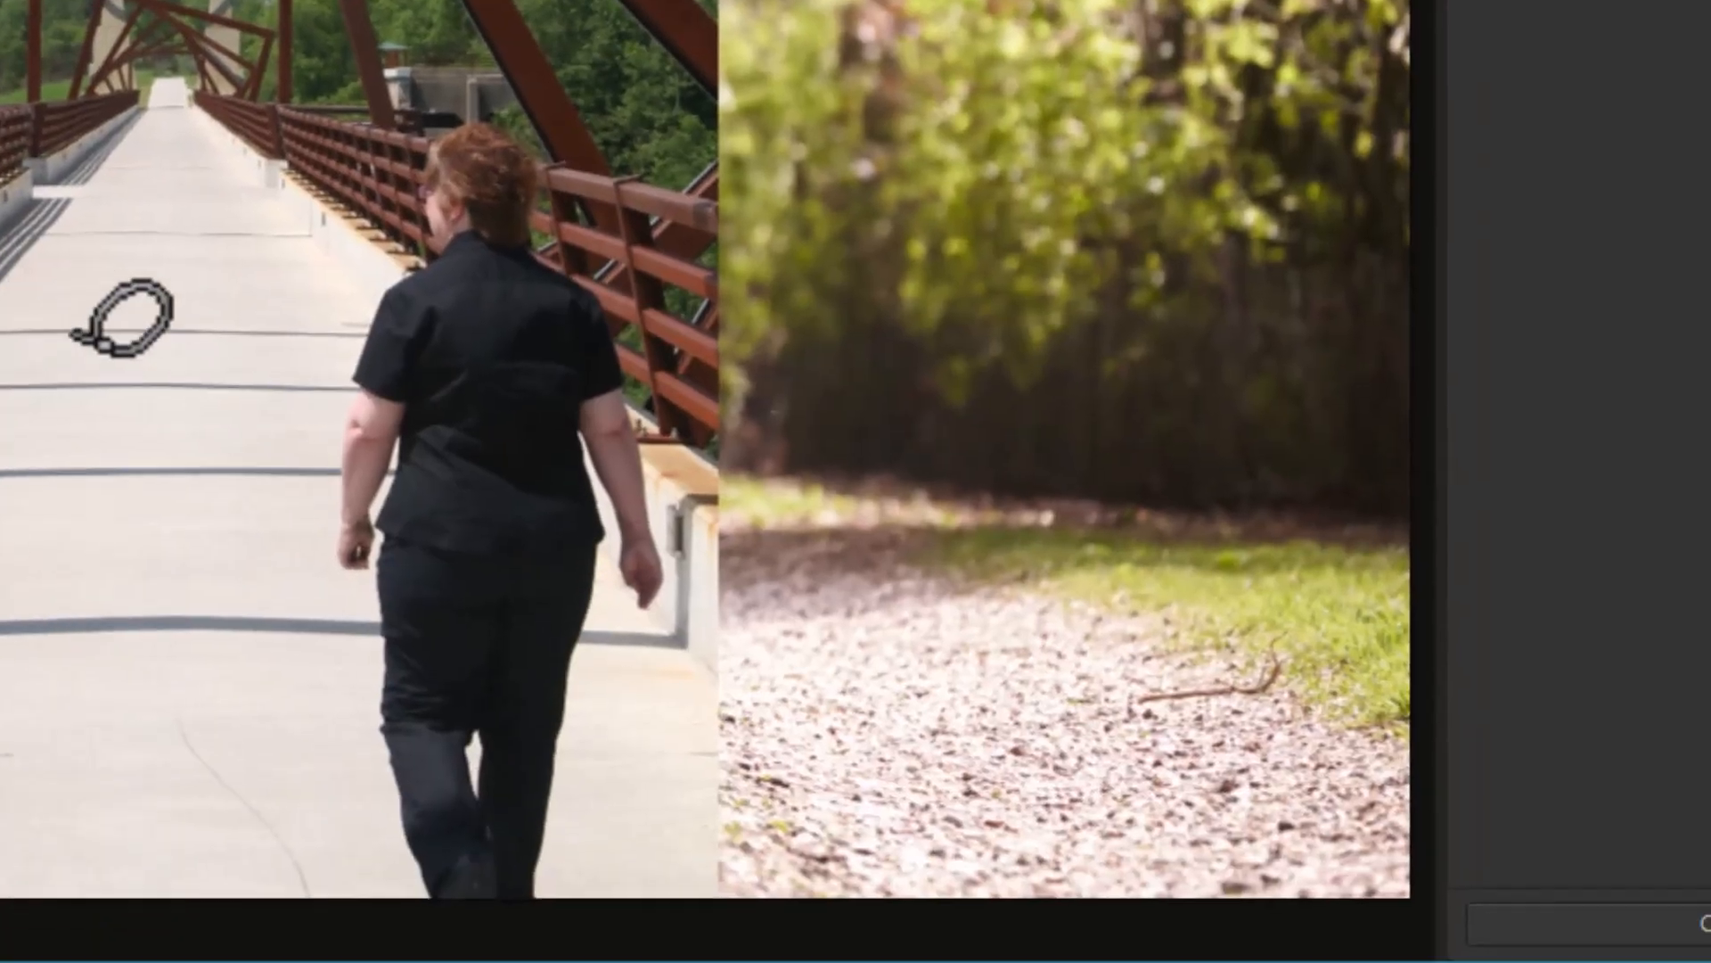
{"action": "mouse_move", "coordinate": [298, 385]}
{"action": "left_mouse_down"}
{"action": "mouse_move", "coordinate": [287, 279]}
{"action": "mouse_move", "coordinate": [356, 148]}
{"action": "mouse_move", "coordinate": [462, 73]}
{"action": "mouse_move", "coordinate": [556, 83]}
{"action": "mouse_move", "coordinate": [669, 281]}
{"action": "mouse_move", "coordinate": [701, 385]}
{"action": "mouse_move", "coordinate": [687, 649]}
{"action": "mouse_move", "coordinate": [610, 695]}
{"action": "mouse_move", "coordinate": [555, 907]}
{"action": "mouse_move", "coordinate": [395, 910]}
{"action": "mouse_move", "coordinate": [361, 889]}
{"action": "mouse_move", "coordinate": [318, 809]}
{"action": "mouse_move", "coordinate": [323, 646]}
{"action": "mouse_move", "coordinate": [257, 503]}
{"action": "mouse_move", "coordinate": [274, 414]}
{"action": "mouse_move", "coordinate": [304, 372]}
{"action": "left_mouse_up"}
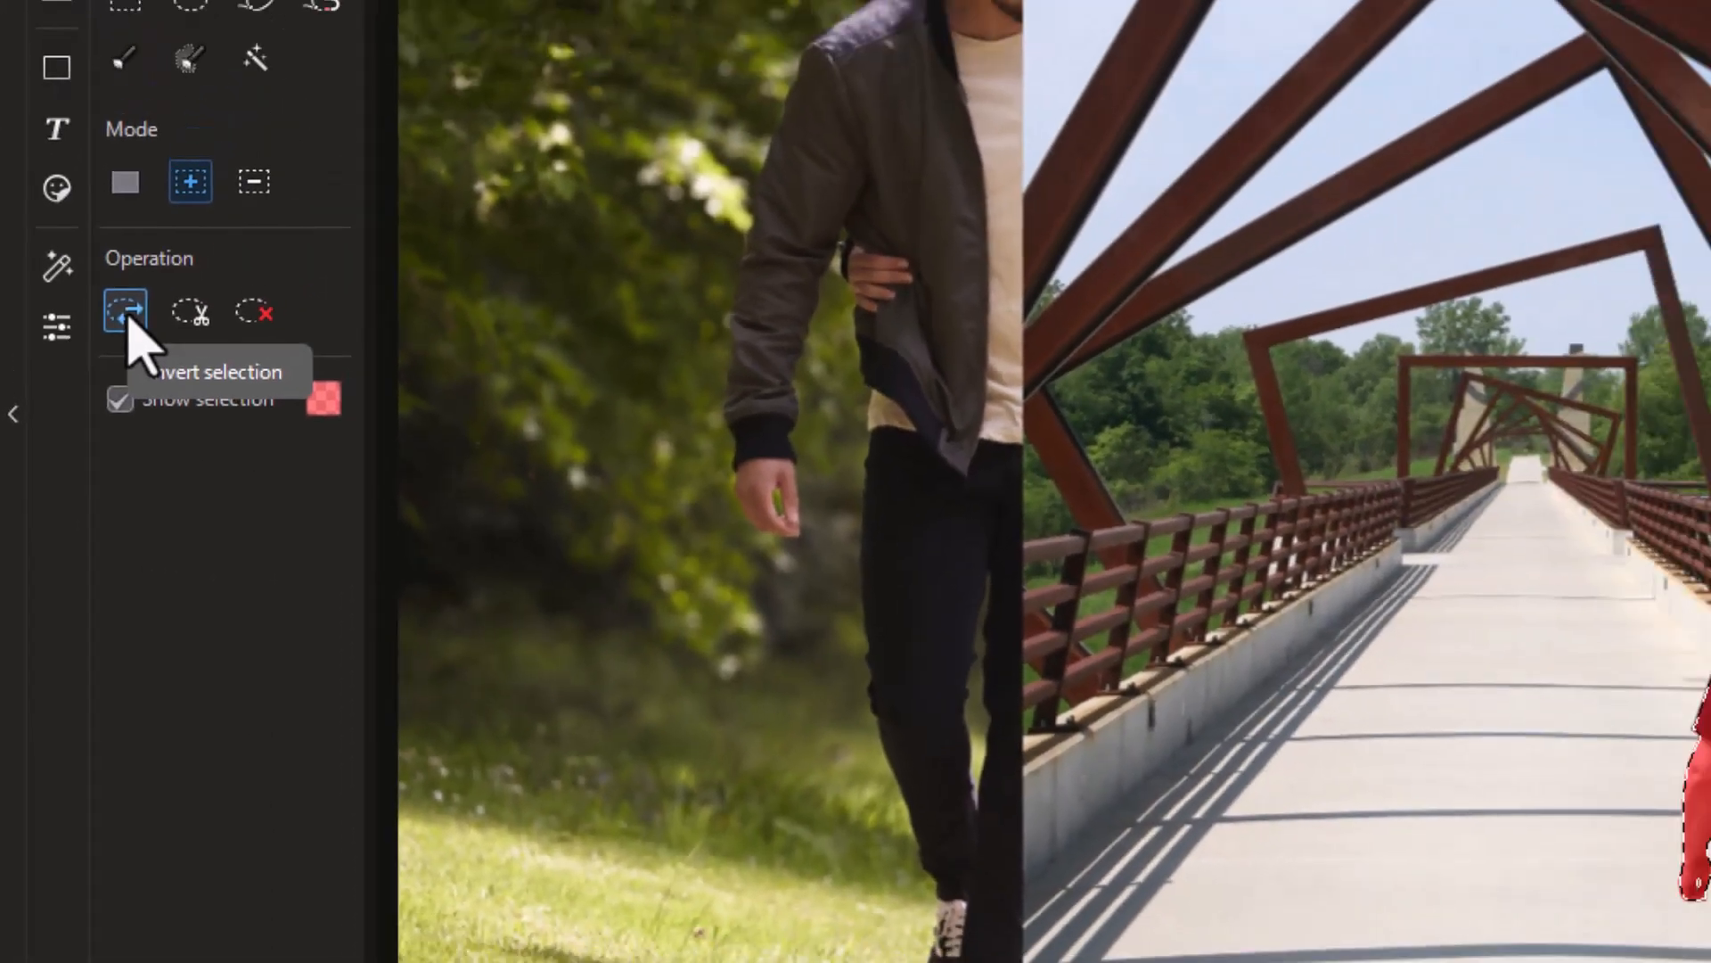
{"action": "left_click", "coordinate": [153, 243]}
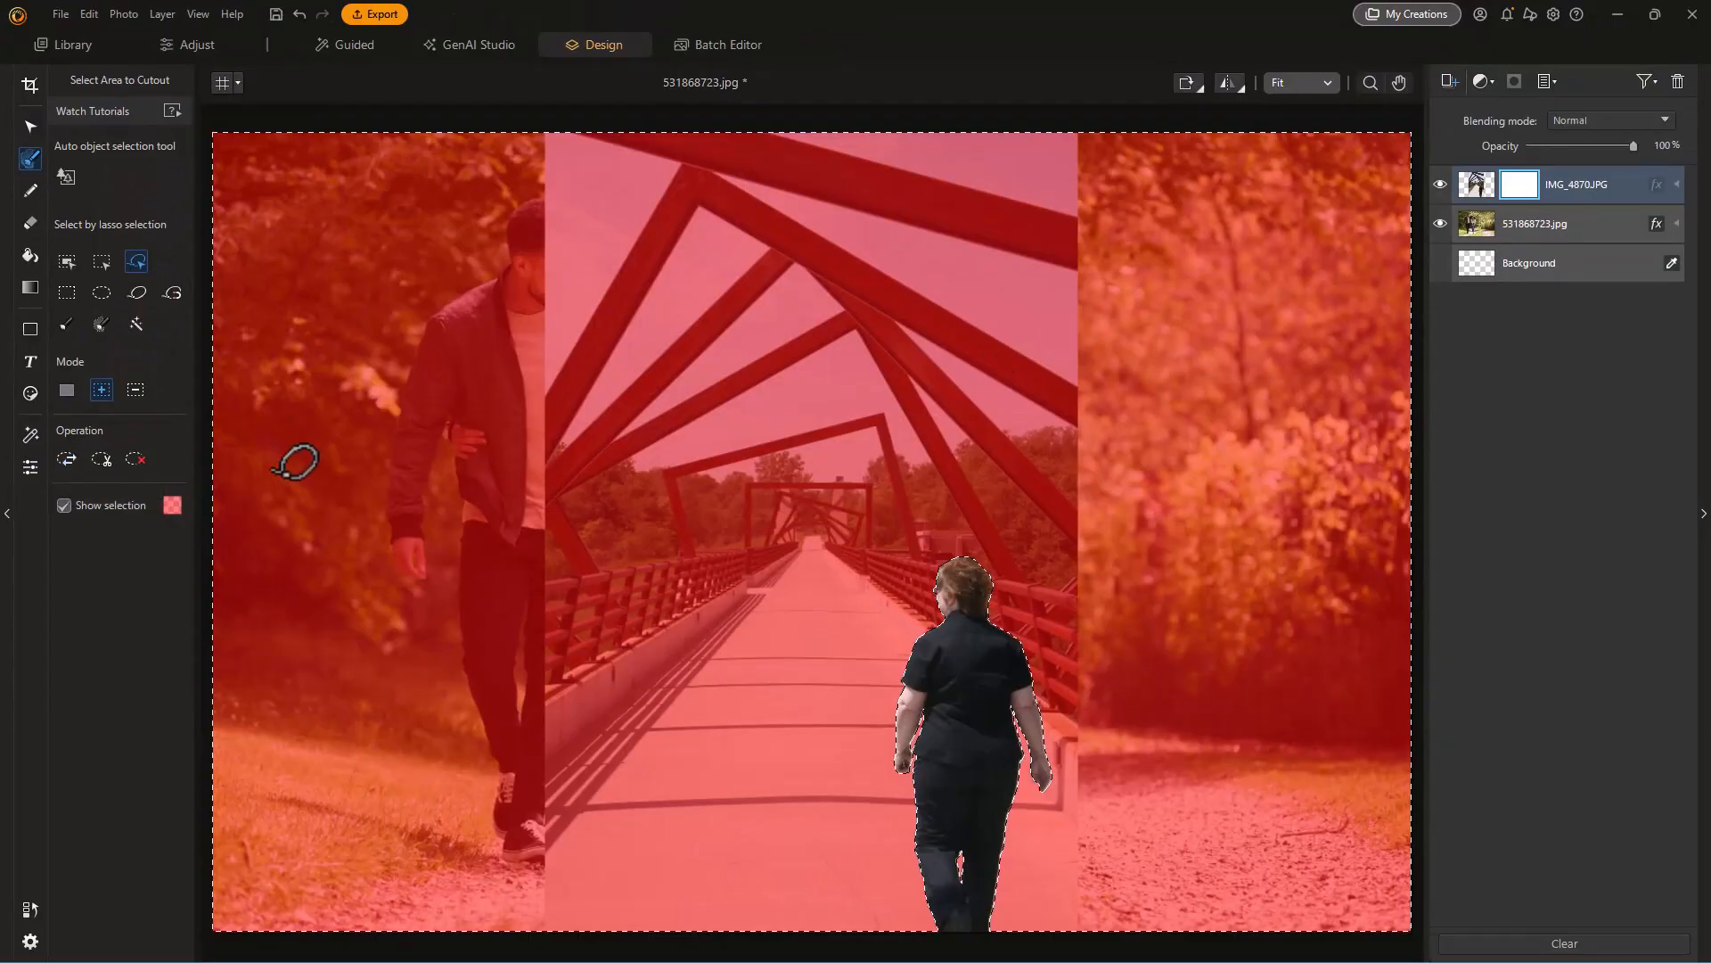
Hide the red selection overlay and cut the selected surroundings out of the IMG_4870.JPG layer's mask.
{"action": "left_click", "coordinate": [62, 504]}
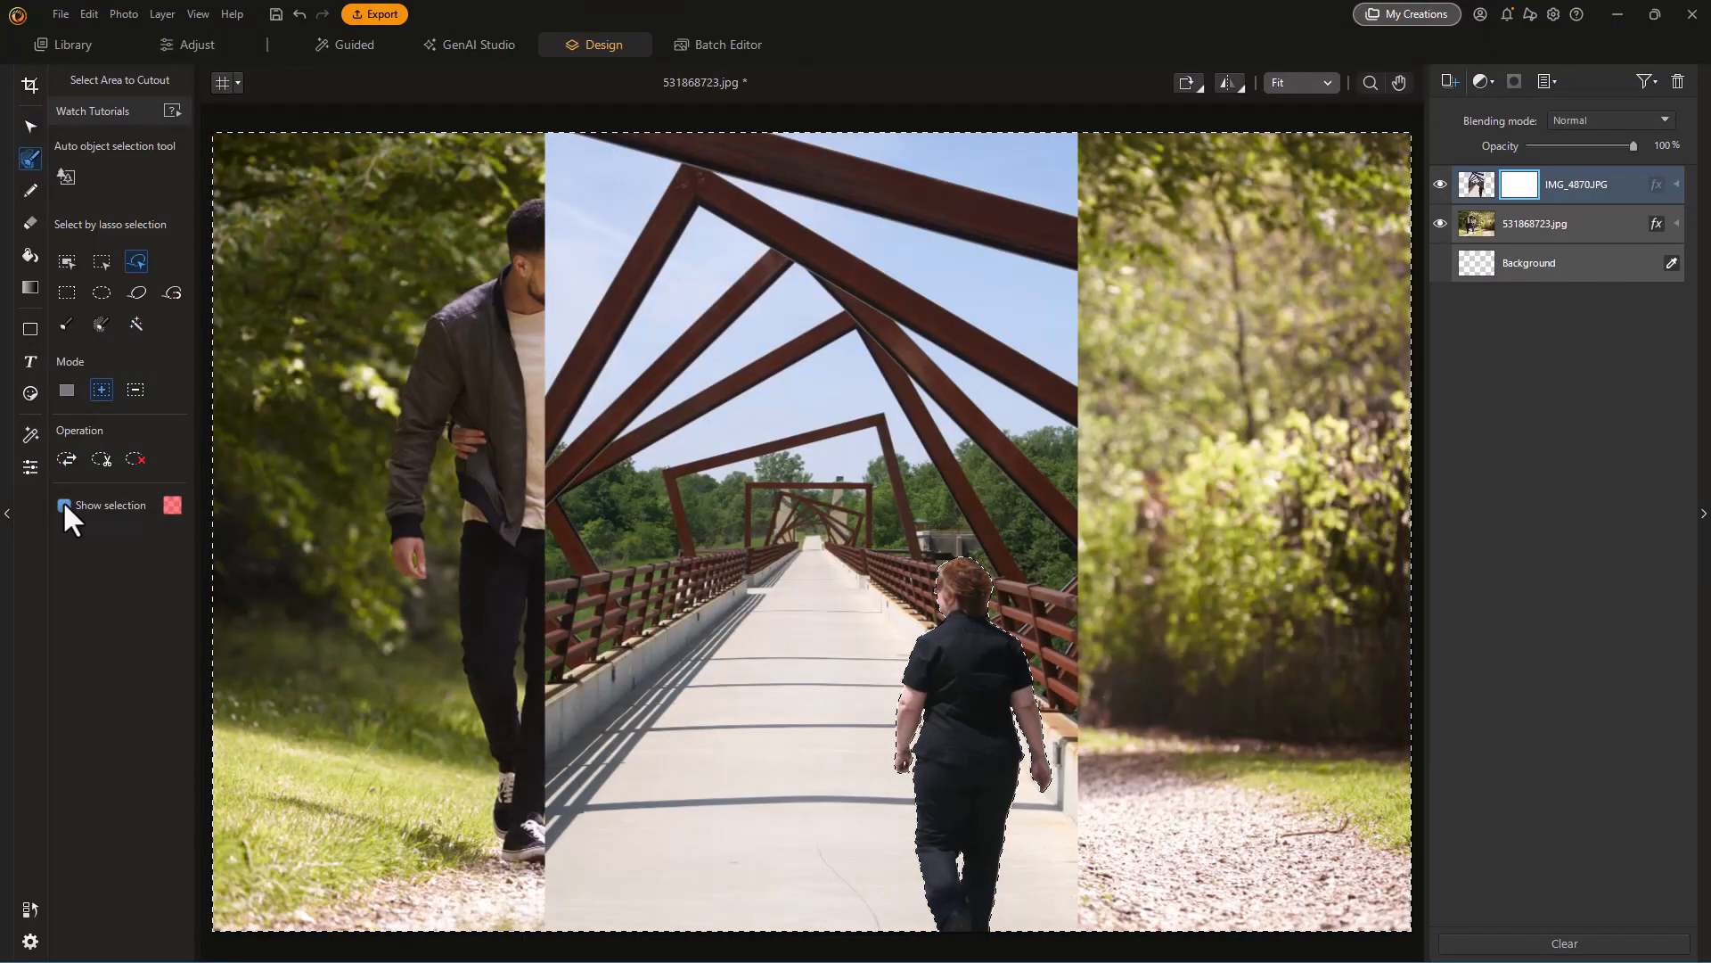
{"action": "left_click", "coordinate": [63, 505]}
{"action": "left_click", "coordinate": [62, 504]}
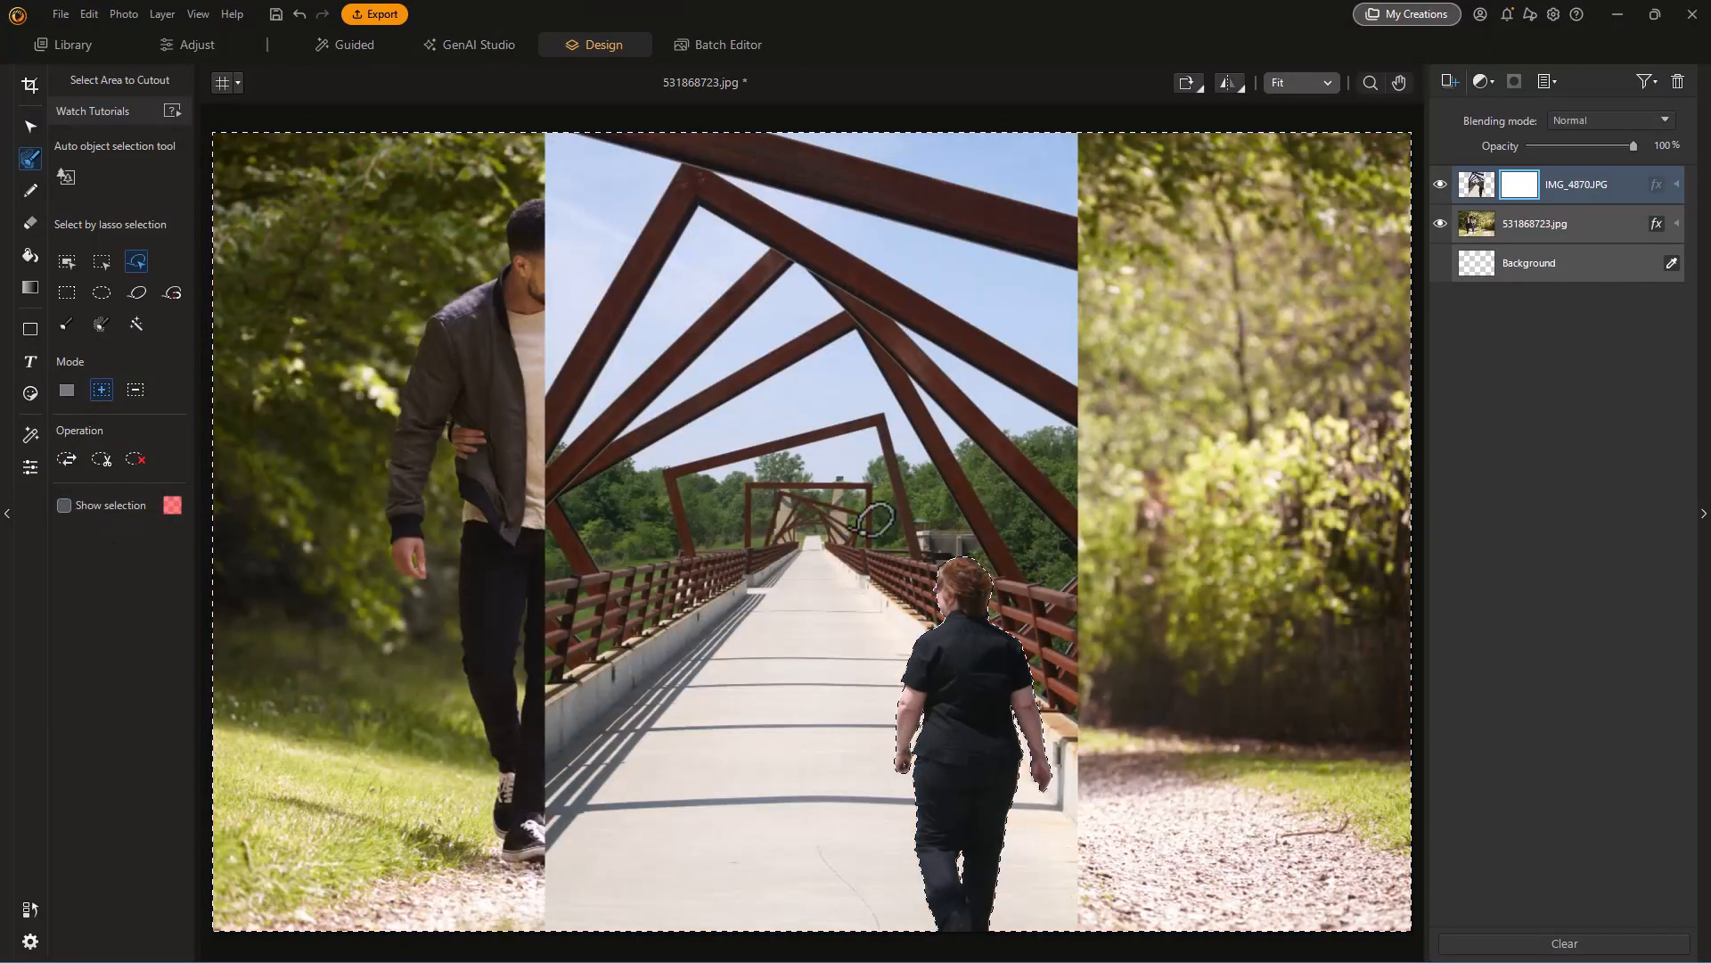
{"action": "left_click", "coordinate": [103, 458]}
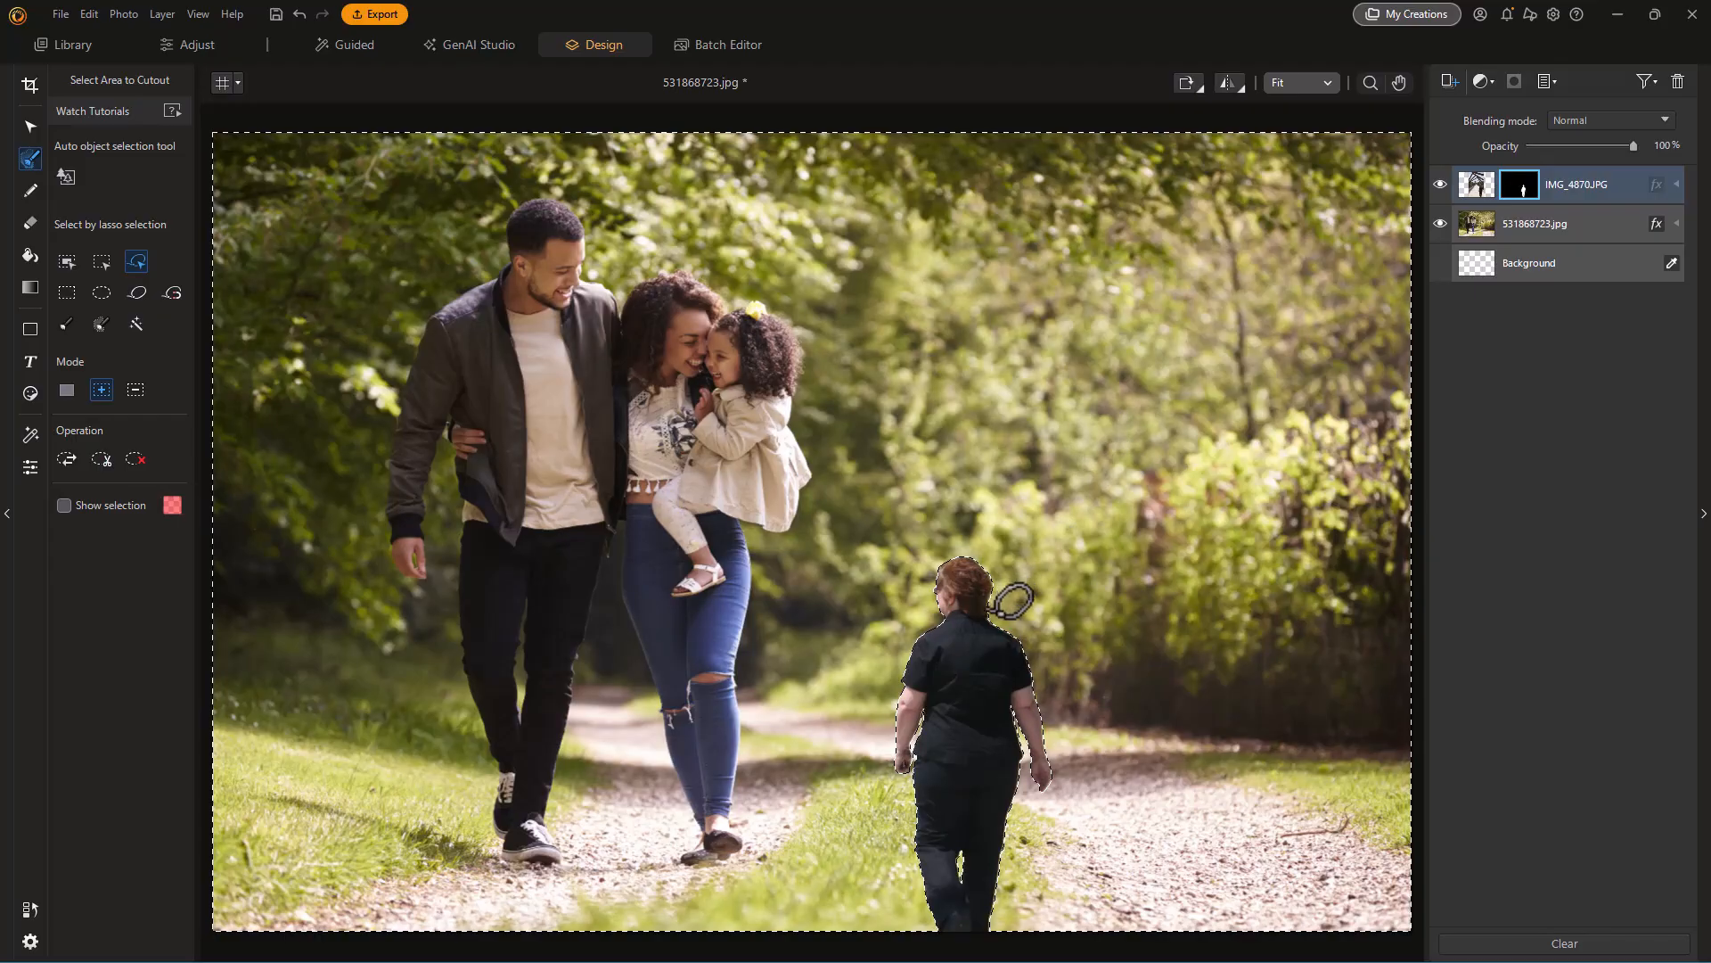
Enlarge the masked IMG_4870.JPG layer and place the woman on the path to the right of the family.
{"action": "left_click", "coordinate": [1520, 185]}
{"action": "left_click", "coordinate": [1476, 183]}
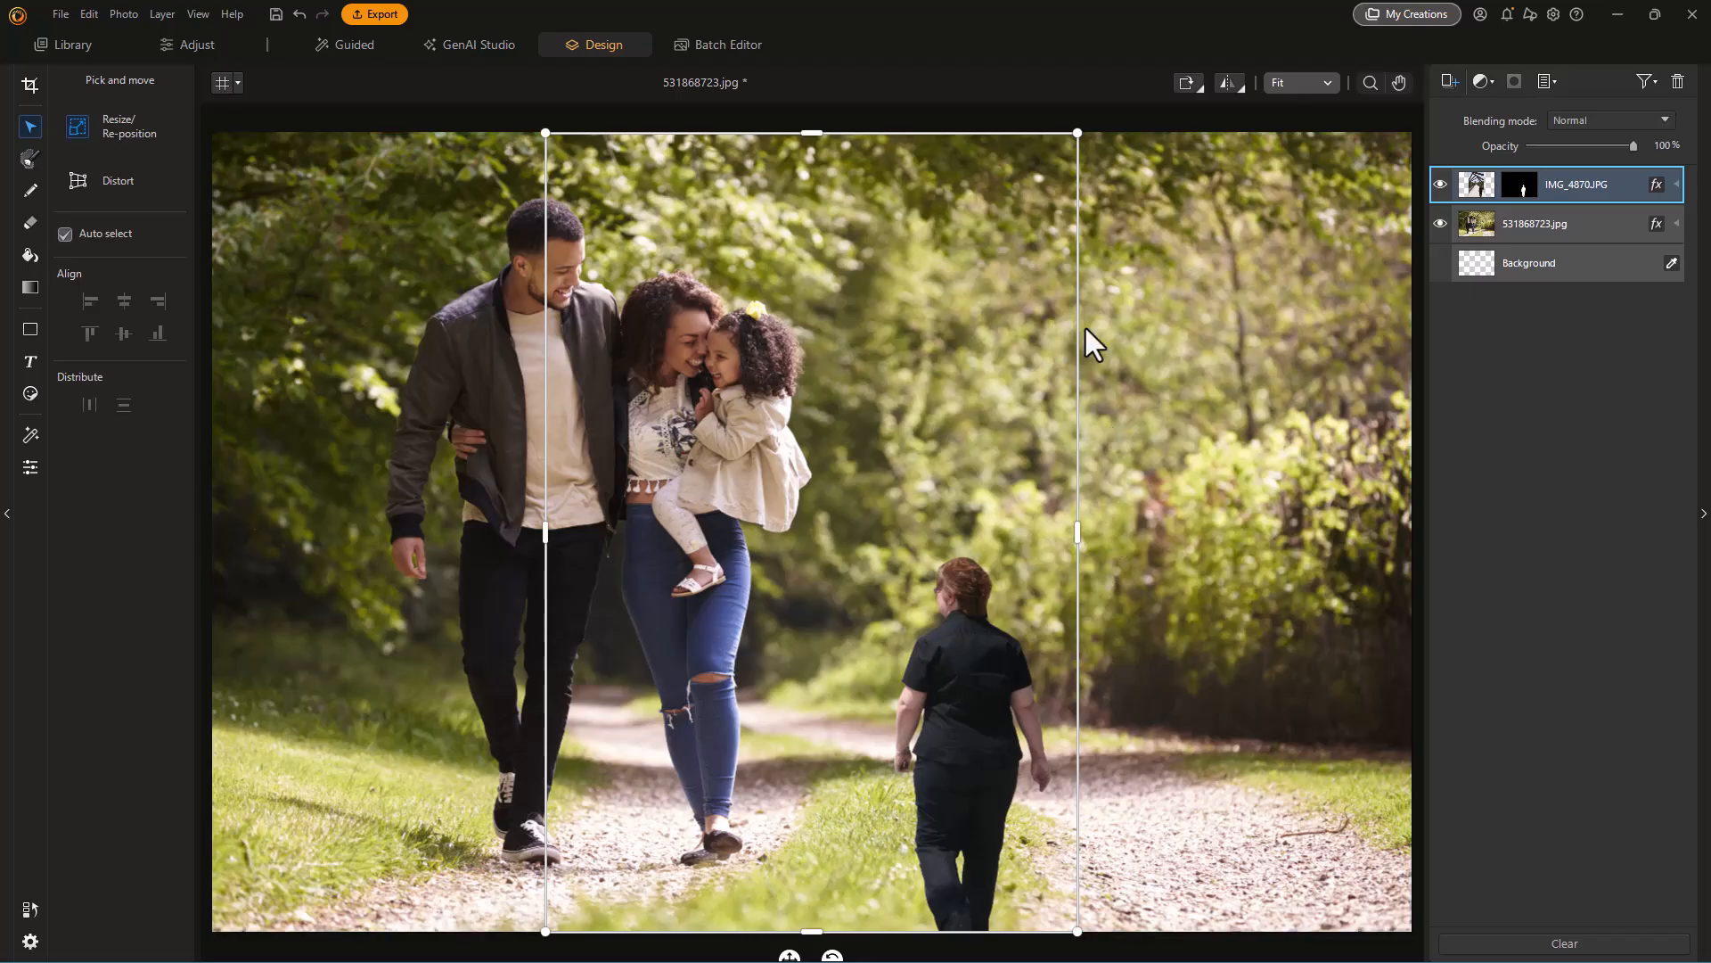
{"action": "left_click", "coordinate": [1302, 80]}
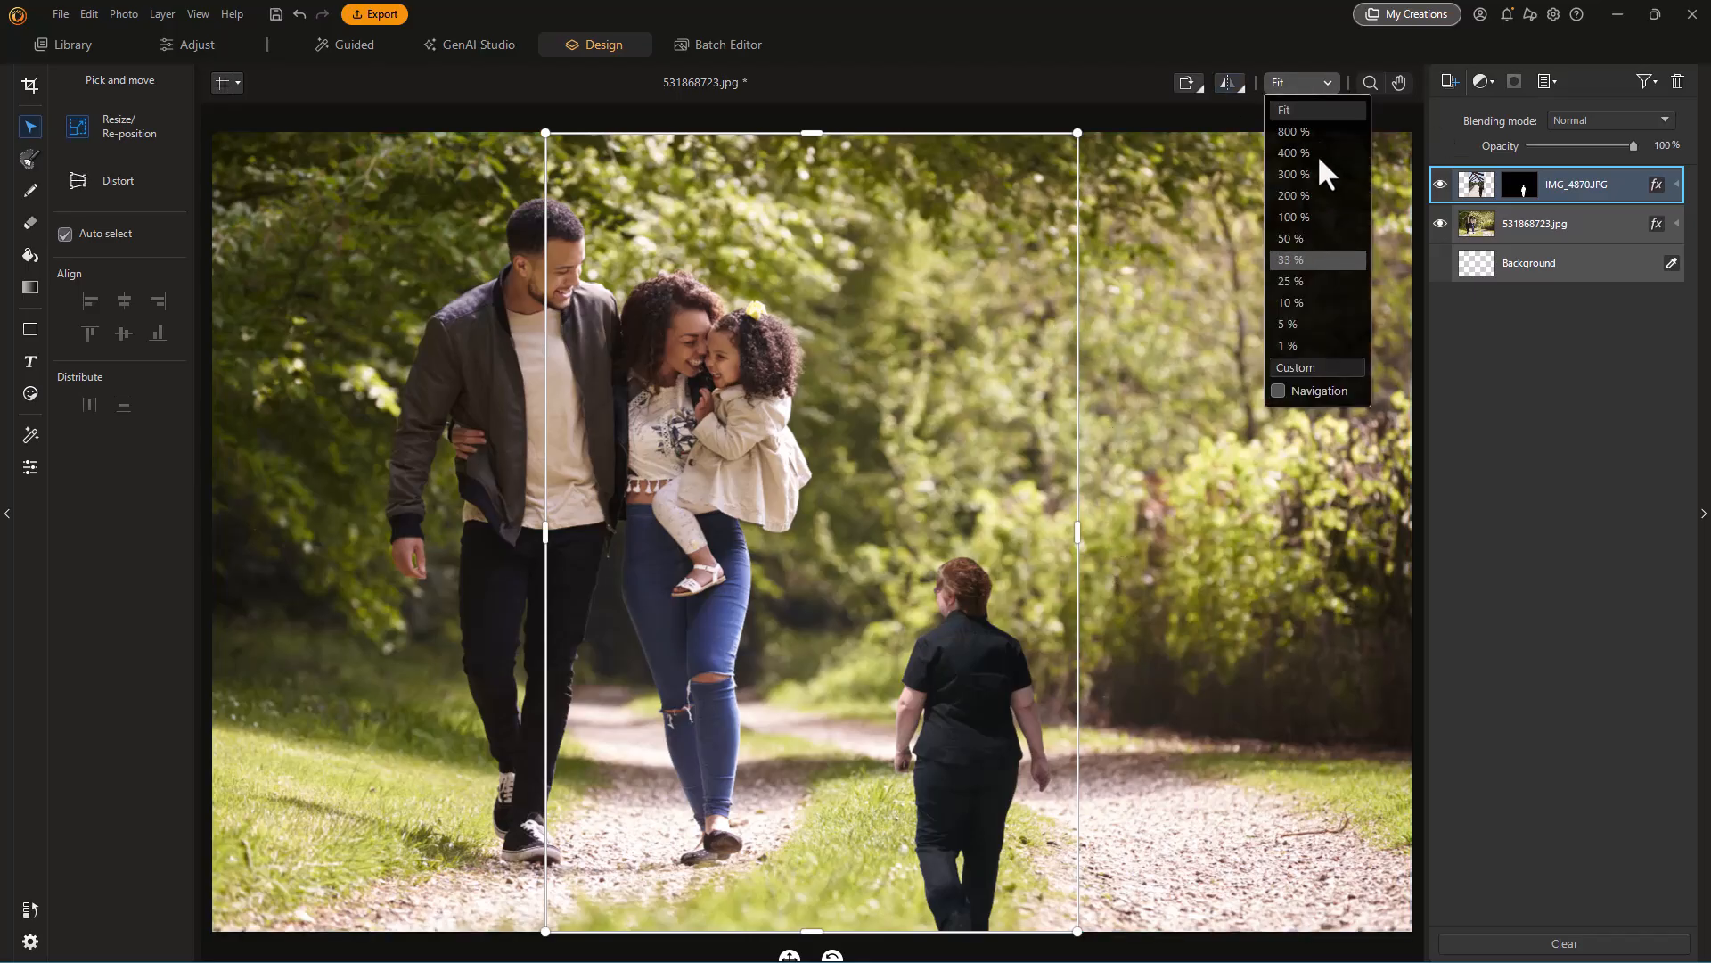
{"action": "left_click", "coordinate": [1310, 281]}
{"action": "left_click", "coordinate": [1319, 80]}
{"action": "left_click", "coordinate": [1318, 301]}
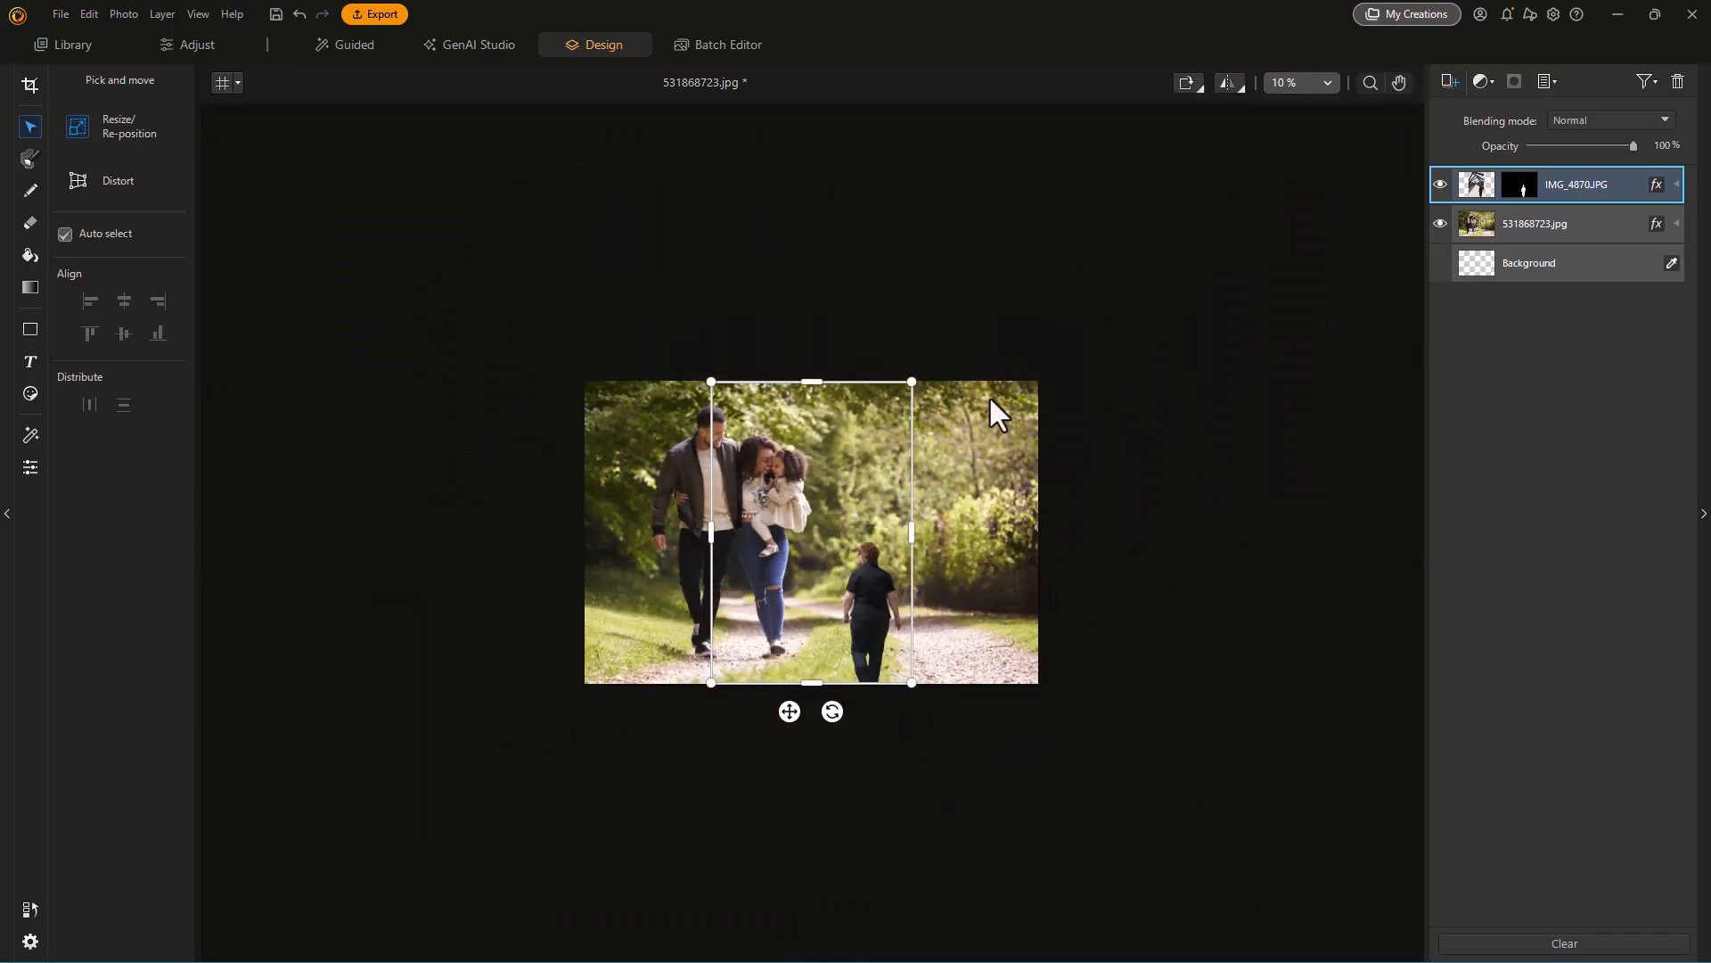
{"action": "left_click_drag", "start_coordinate": [911, 383], "coordinate": [1039, 320]}
{"action": "mouse_move", "coordinate": [932, 462]}
{"action": "left_mouse_down"}
{"action": "mouse_move", "coordinate": [870, 461]}
{"action": "mouse_move", "coordinate": [924, 443]}
{"action": "left_mouse_up"}
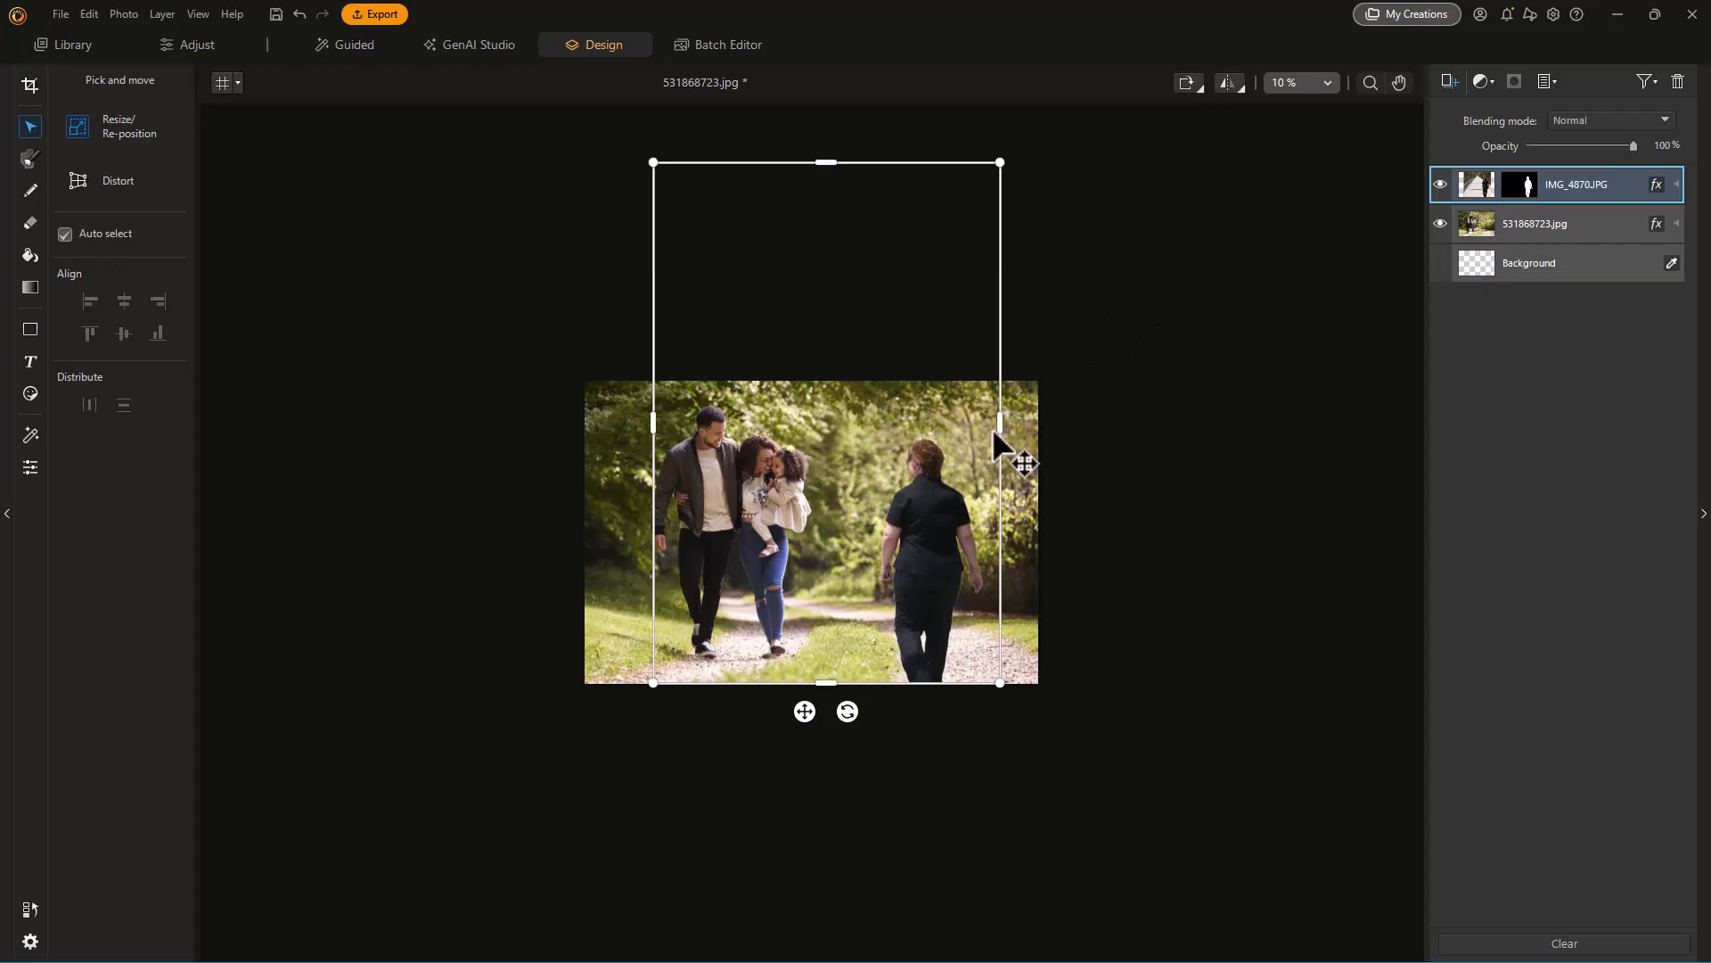
{"action": "left_click", "coordinate": [1299, 85]}
{"action": "left_click", "coordinate": [1315, 109]}
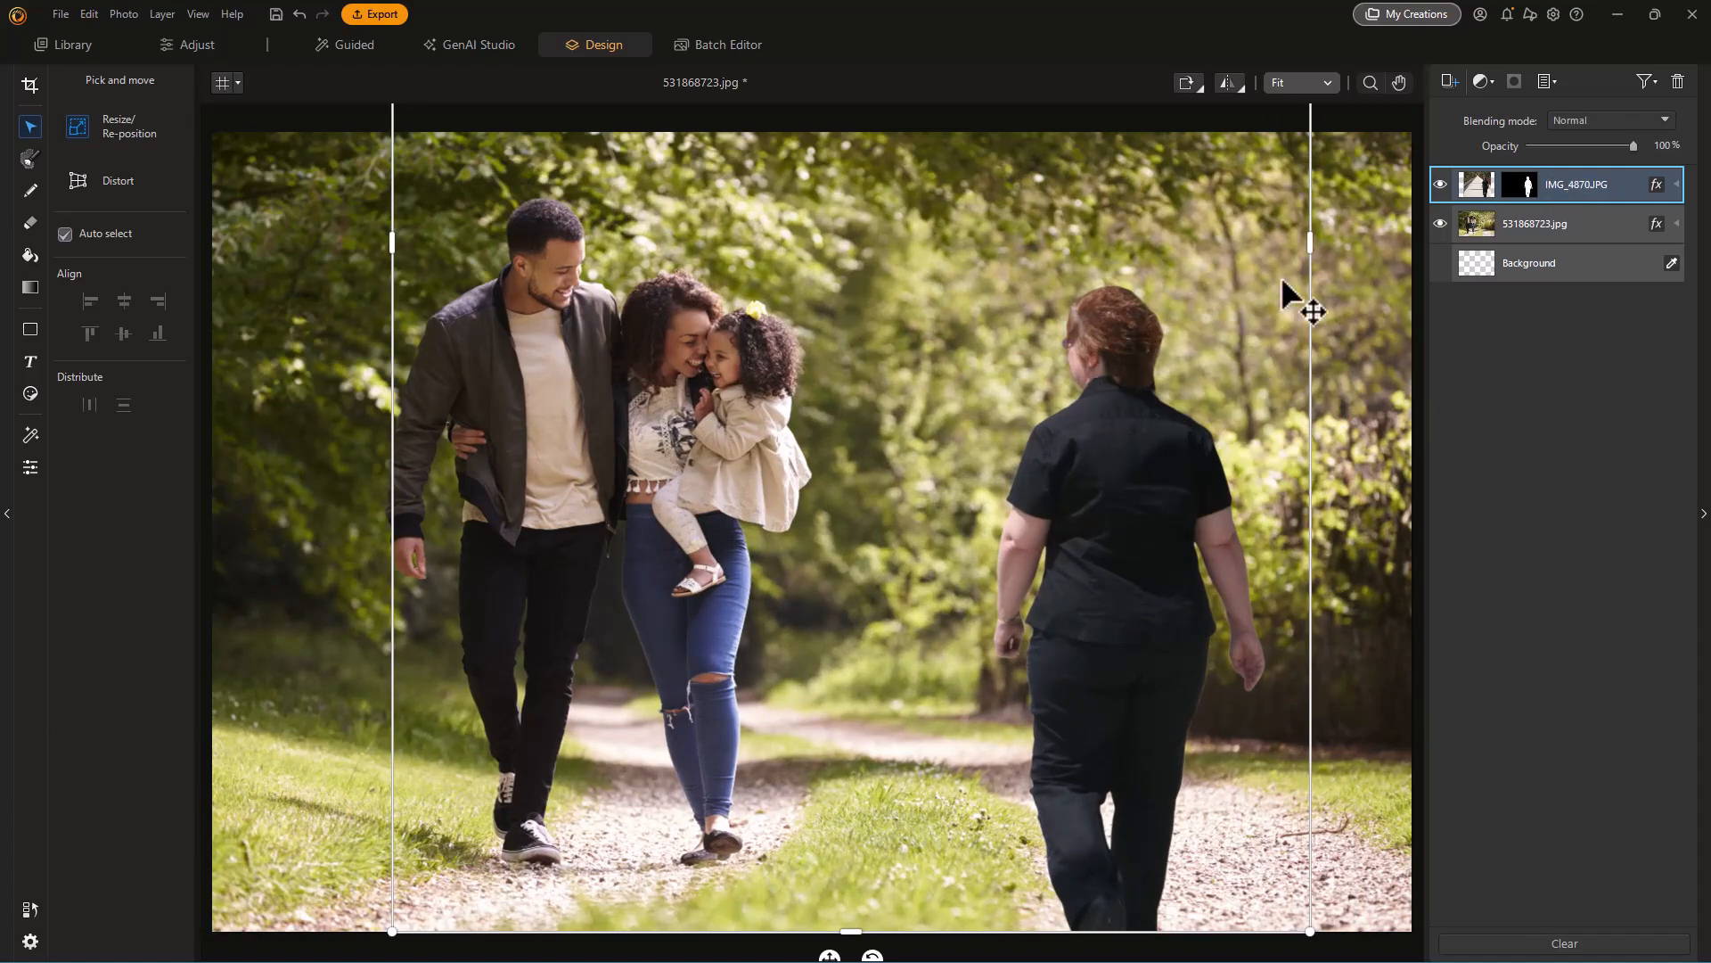
Make the IMG_4870.JPG layer's mask active and choose the Pen tool for painting on it.
{"action": "left_click", "coordinate": [1524, 182]}
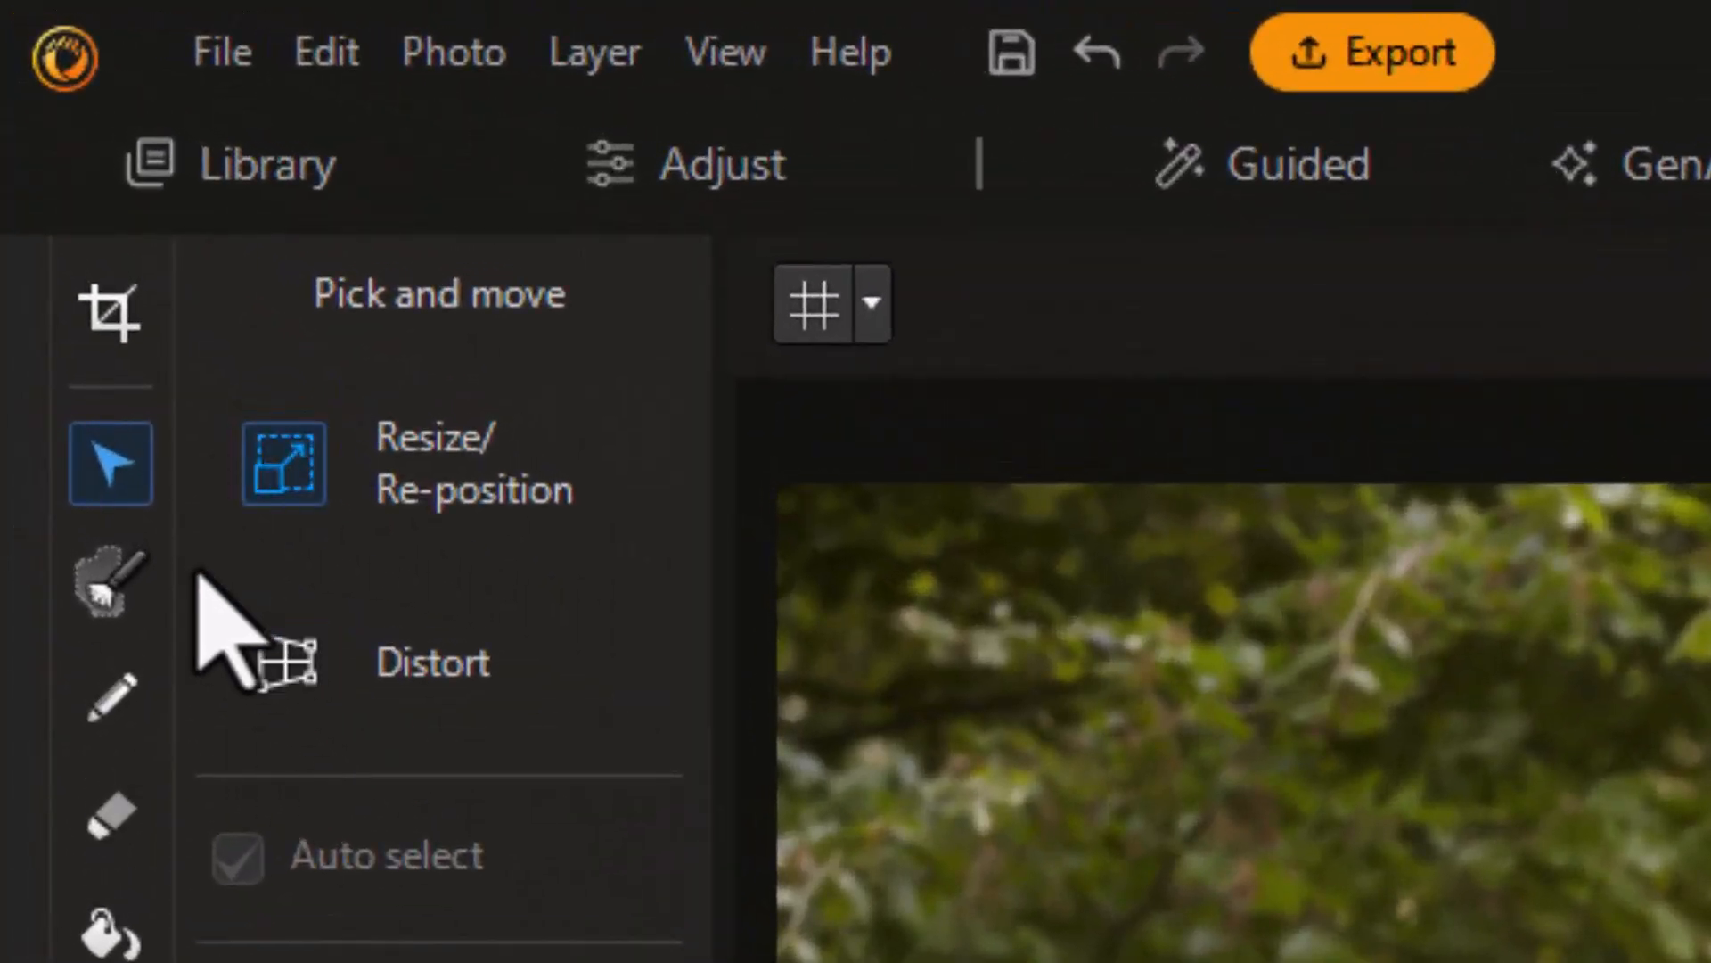
{"action": "left_click", "coordinate": [105, 581]}
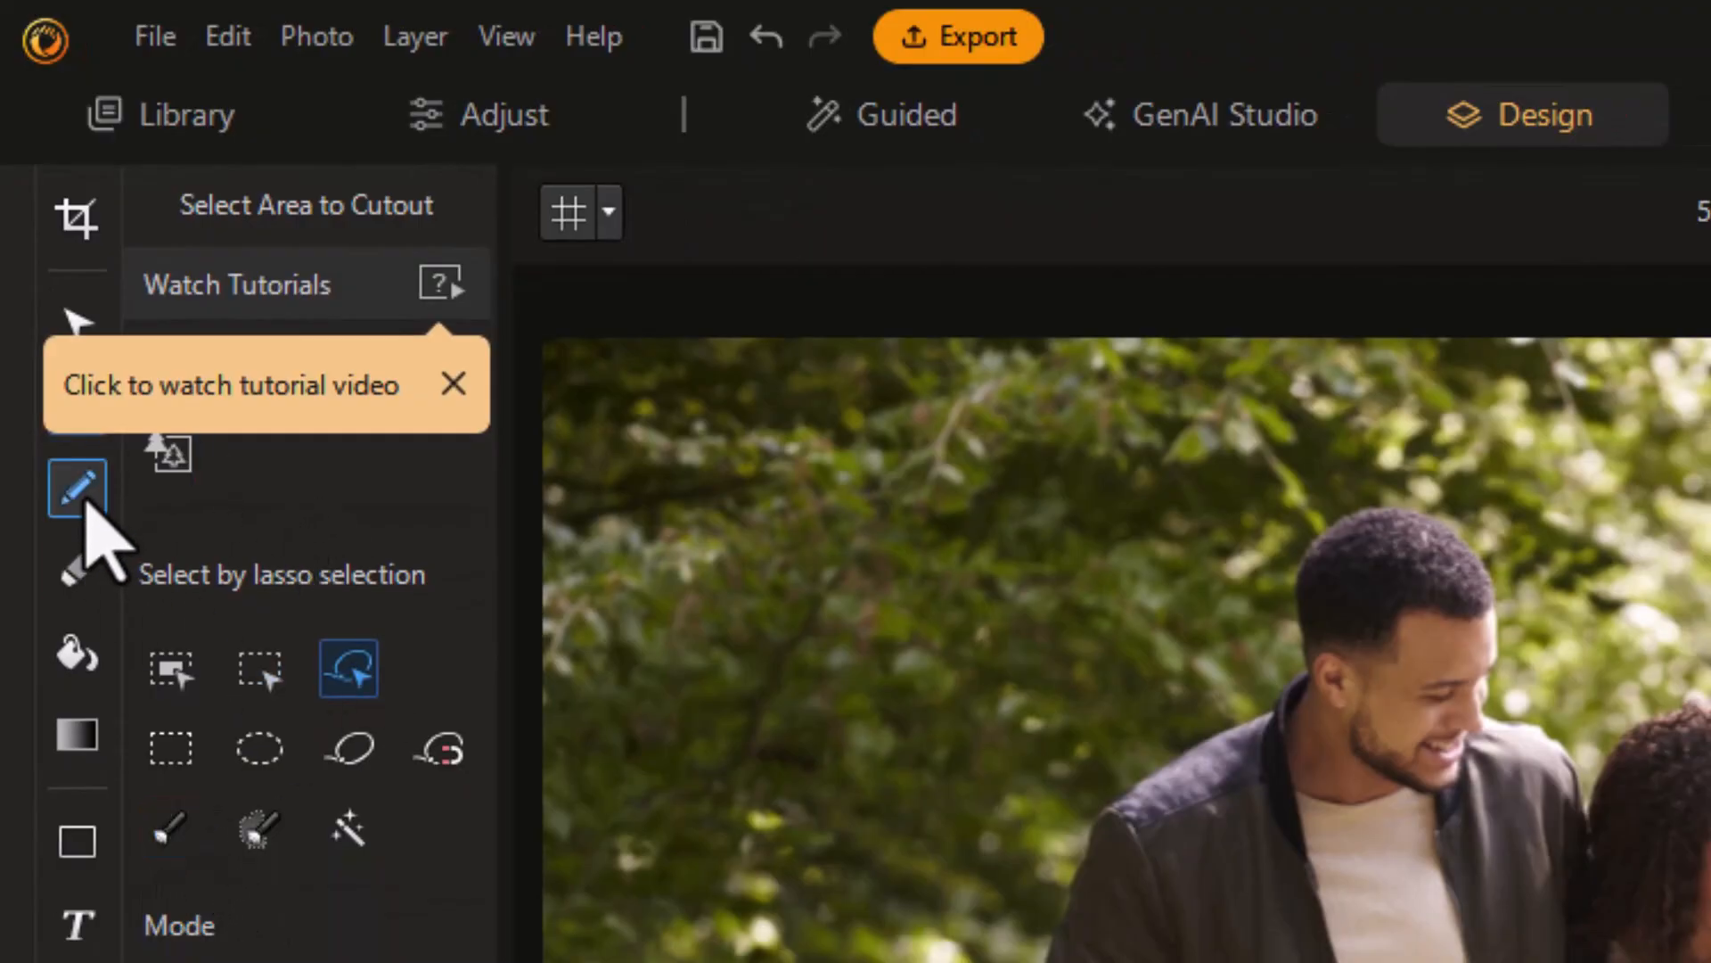
{"action": "left_click", "coordinate": [82, 492]}
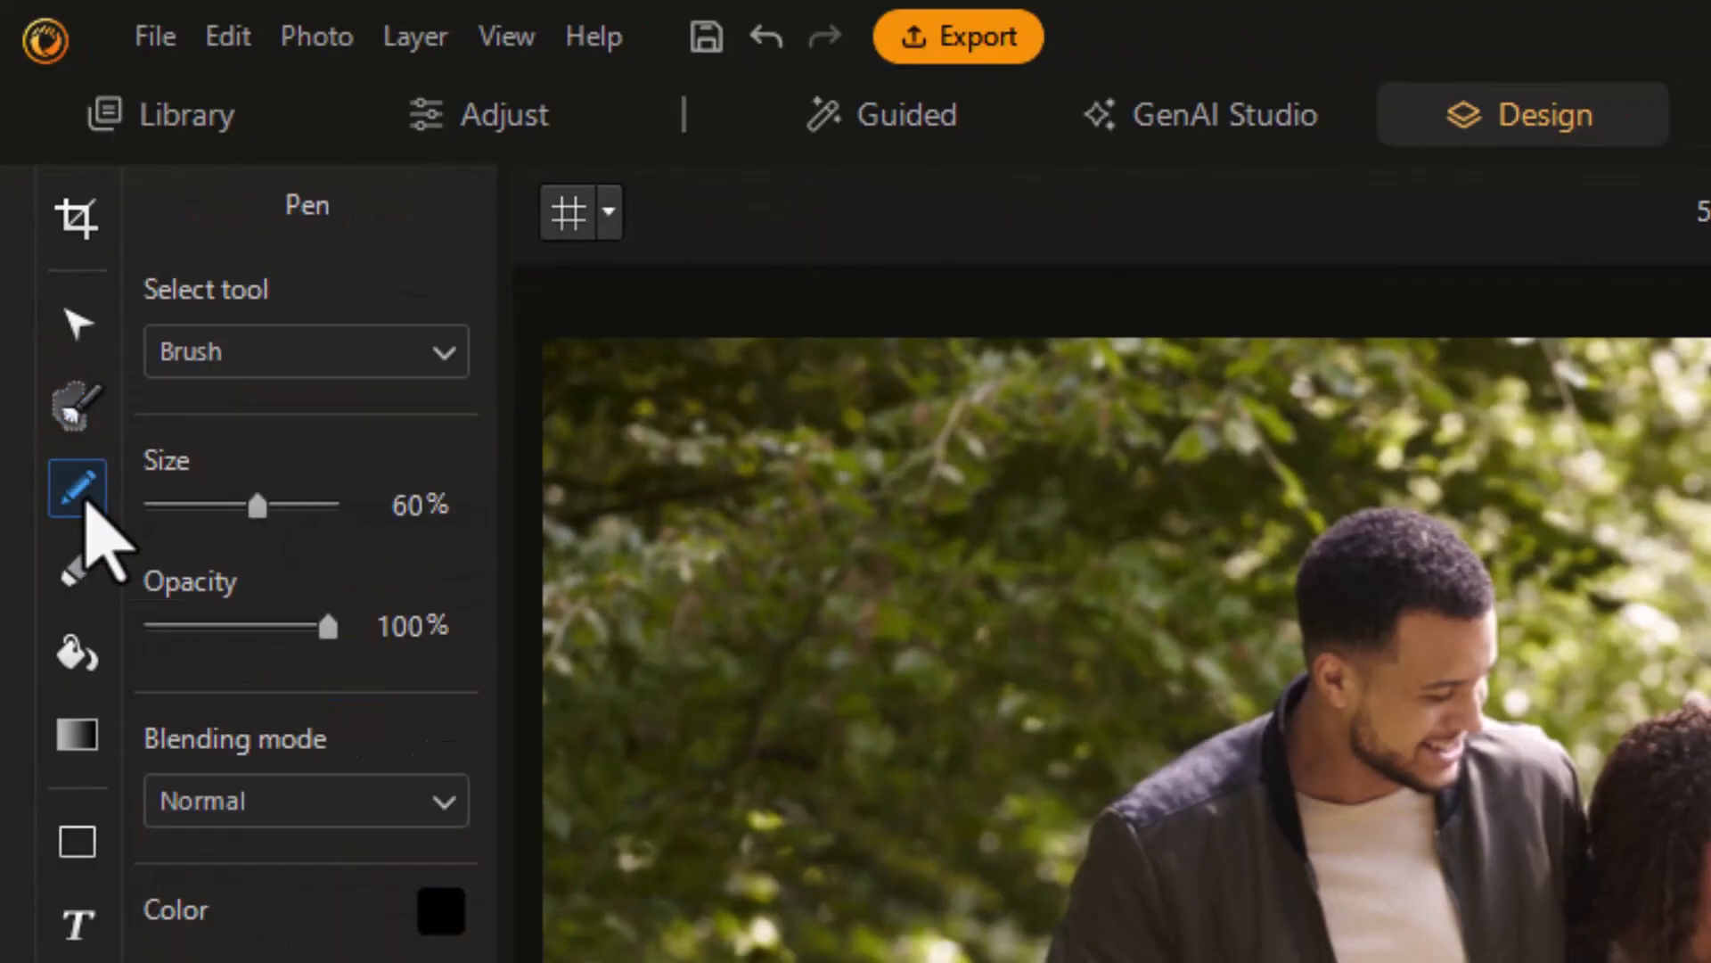
{"action": "left_click", "coordinate": [441, 355]}
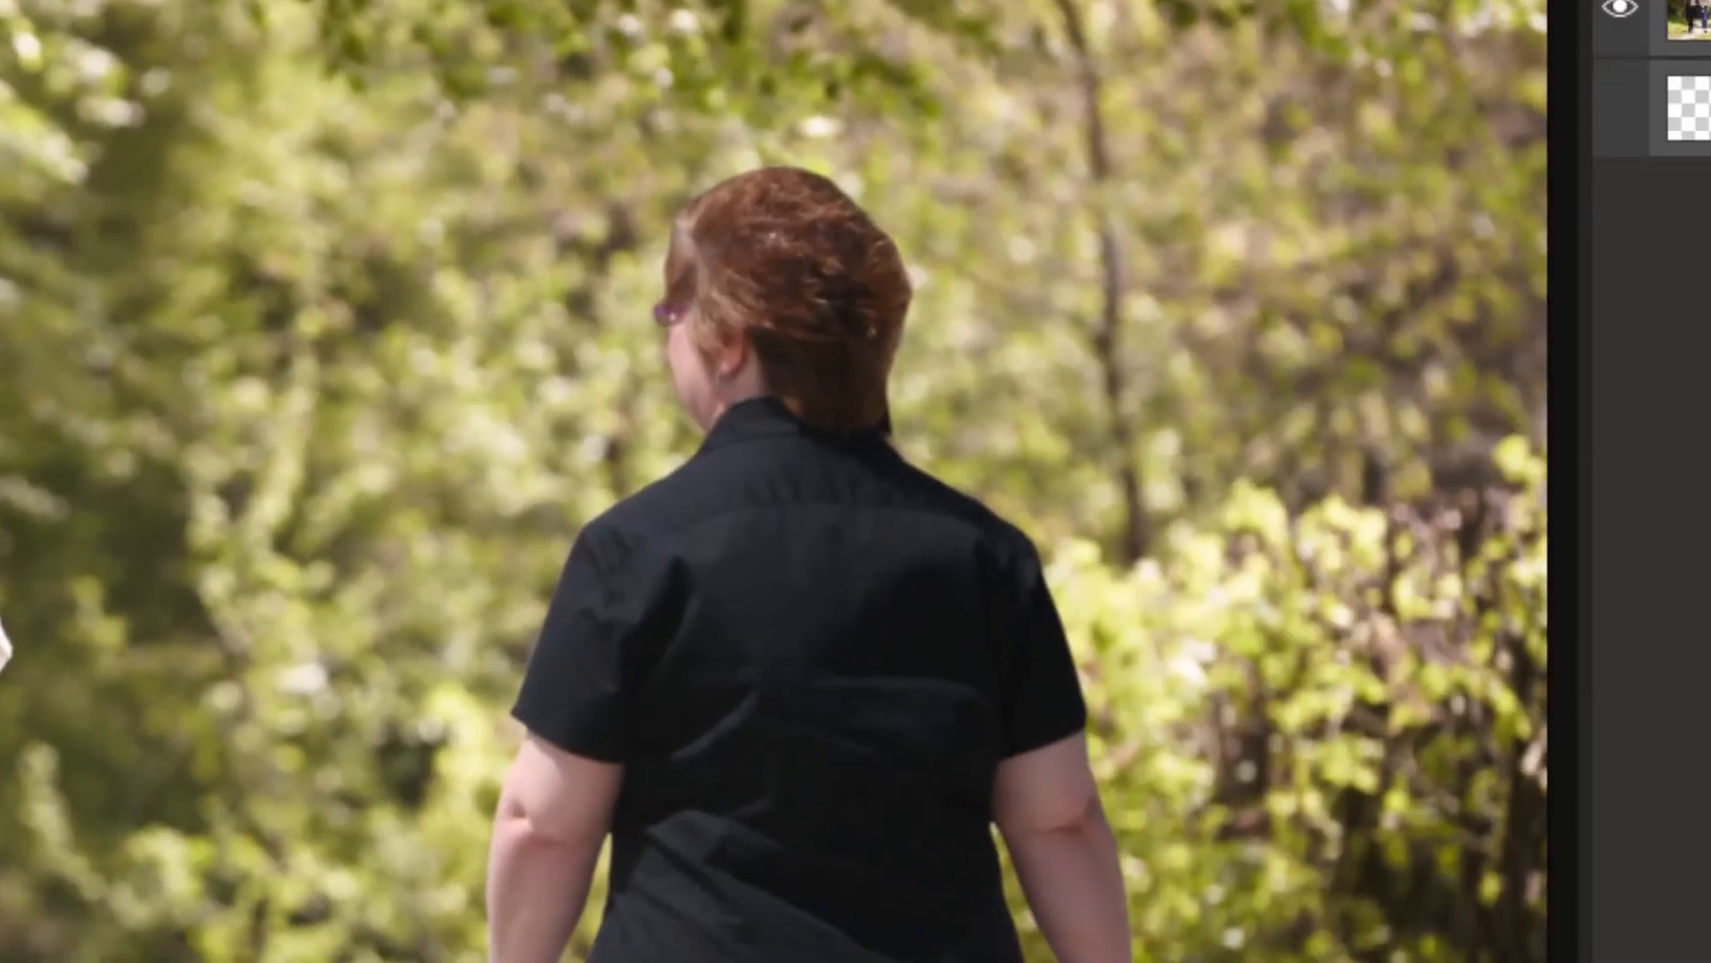
Examine the woman's cutout edges at 290% around her face, arms, hands and clothing for mask flaws.
{"action": "left_click_drag", "start_coordinate": [601, 300], "coordinate": [751, 508]}
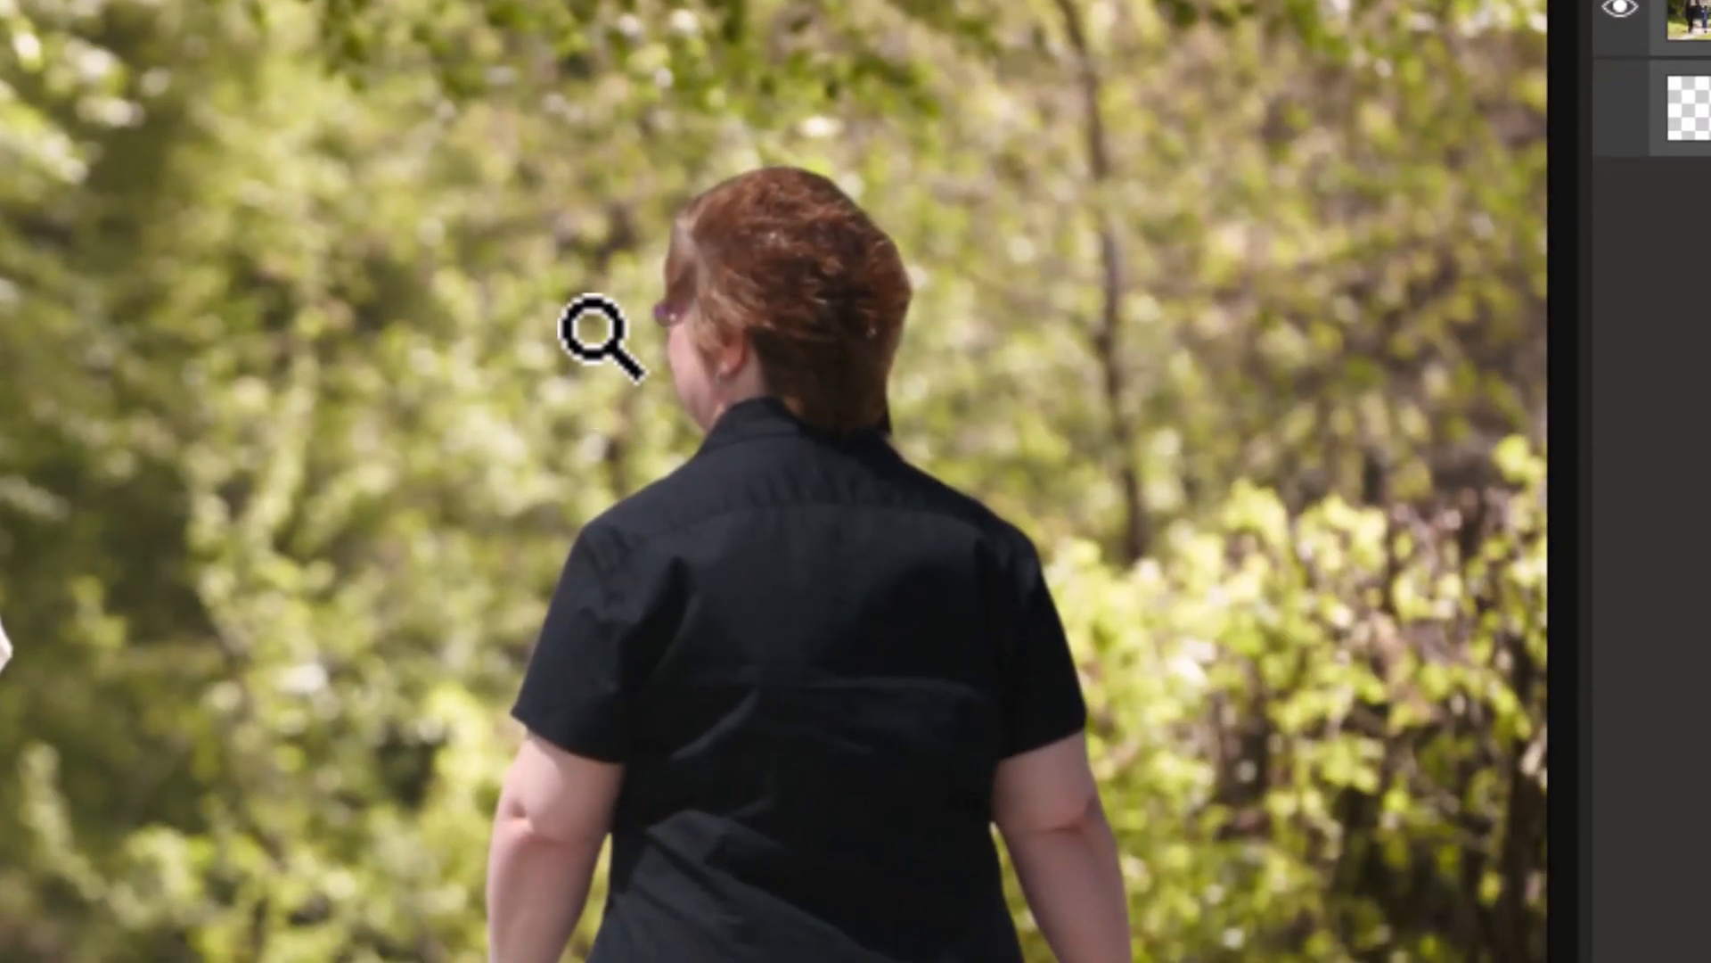
{"action": "left_click_drag", "start_coordinate": [889, 480], "coordinate": [891, 481]}
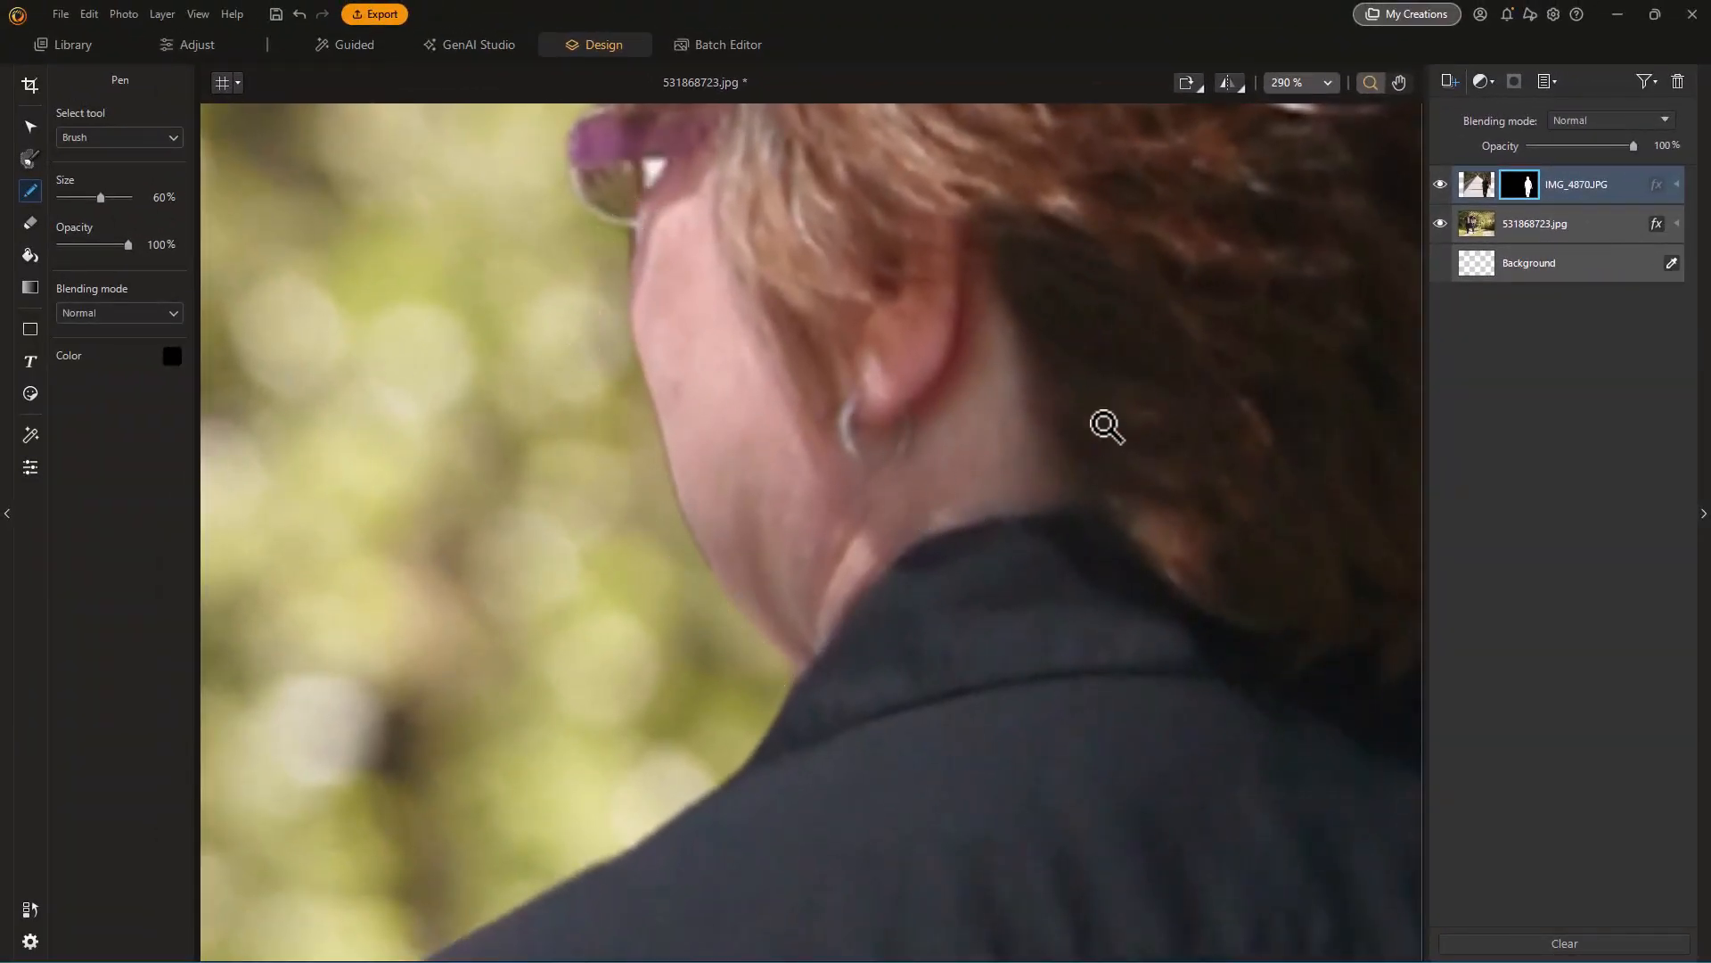
{"action": "left_click", "coordinate": [1400, 82]}
{"action": "left_click_drag", "start_coordinate": [939, 218], "coordinate": [642, 125]}
{"action": "left_click_drag", "start_coordinate": [915, 594], "coordinate": [1214, 157]}
{"action": "left_click_drag", "start_coordinate": [430, 571], "coordinate": [927, 154]}
{"action": "left_click_drag", "start_coordinate": [675, 616], "coordinate": [779, 164]}
{"action": "left_click_drag", "start_coordinate": [805, 667], "coordinate": [758, 131]}
{"action": "left_click_drag", "start_coordinate": [749, 612], "coordinate": [810, 65]}
{"action": "left_click_drag", "start_coordinate": [691, 655], "coordinate": [705, 107]}
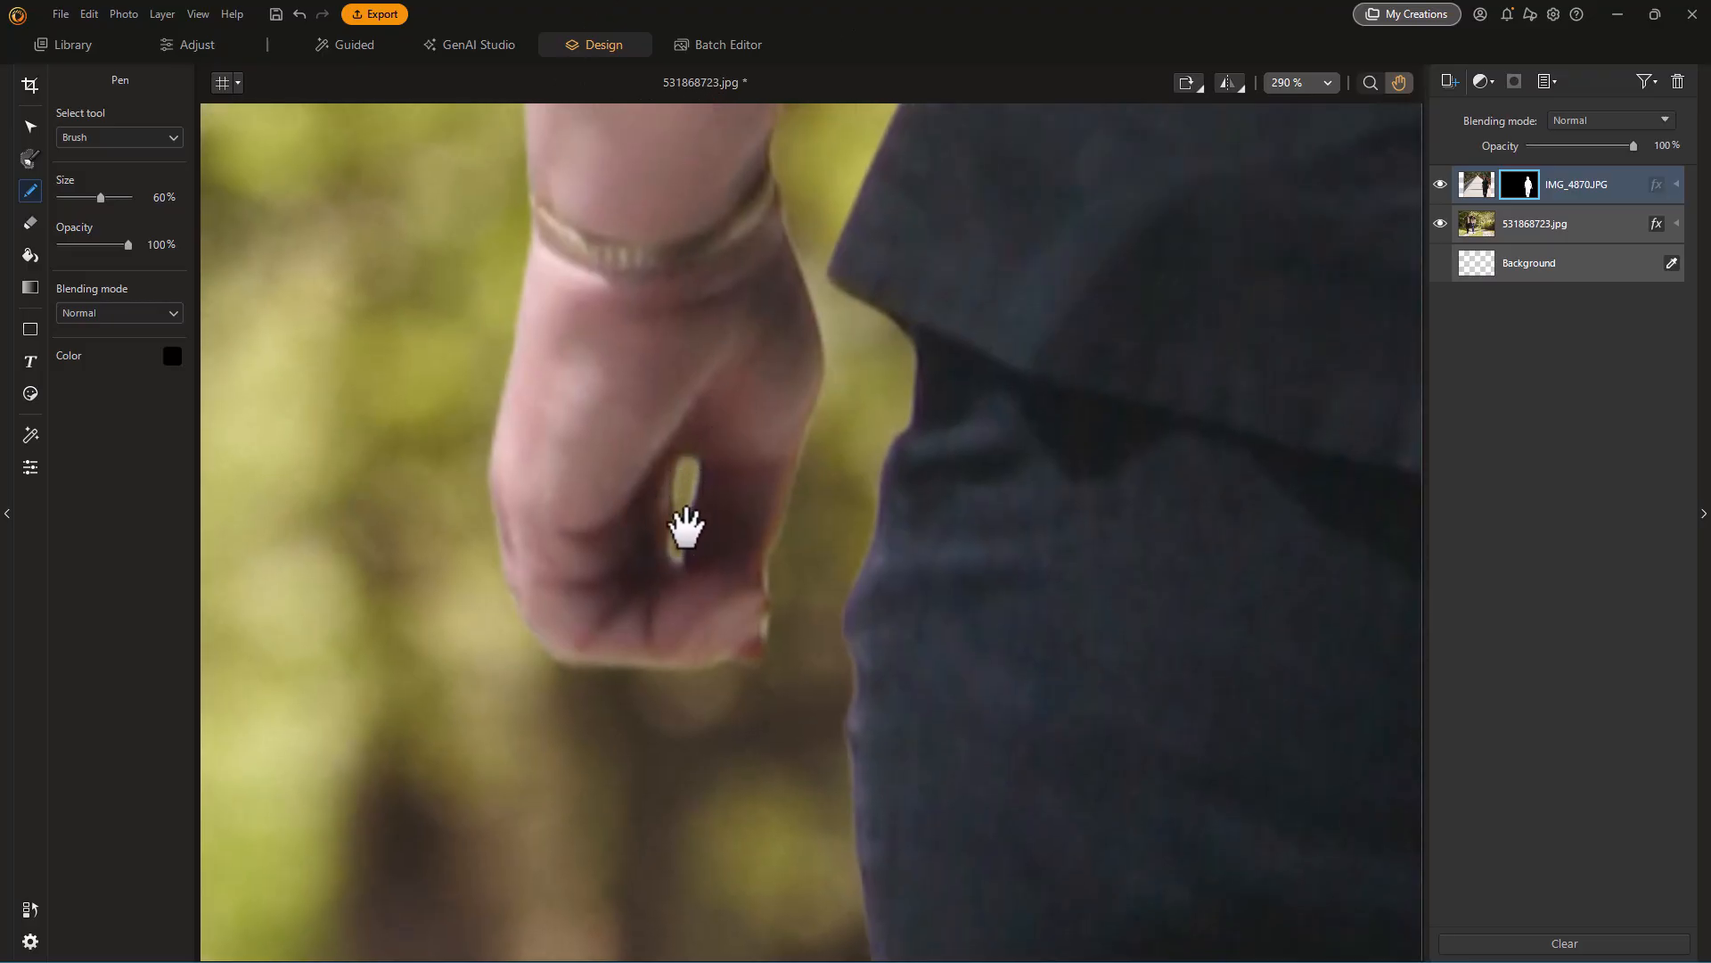
{"action": "left_click_drag", "start_coordinate": [1248, 500], "coordinate": [532, 451]}
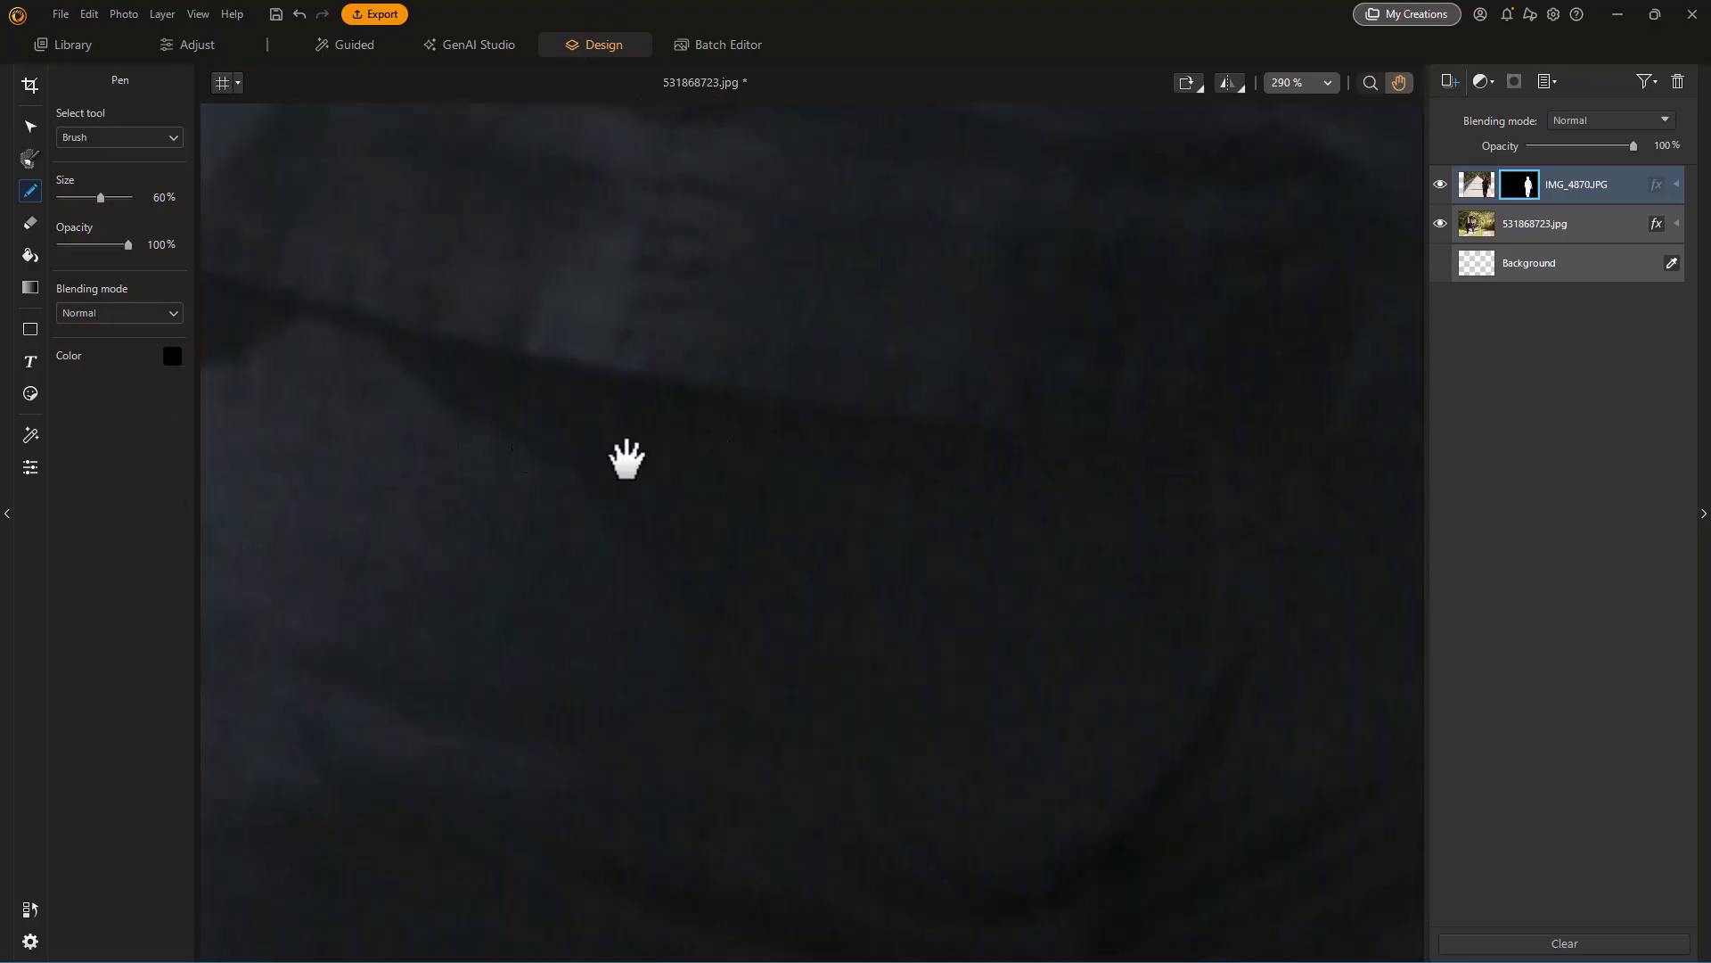
{"action": "left_click_drag", "start_coordinate": [1007, 441], "coordinate": [194, 409]}
{"action": "left_click_drag", "start_coordinate": [1168, 472], "coordinate": [419, 523]}
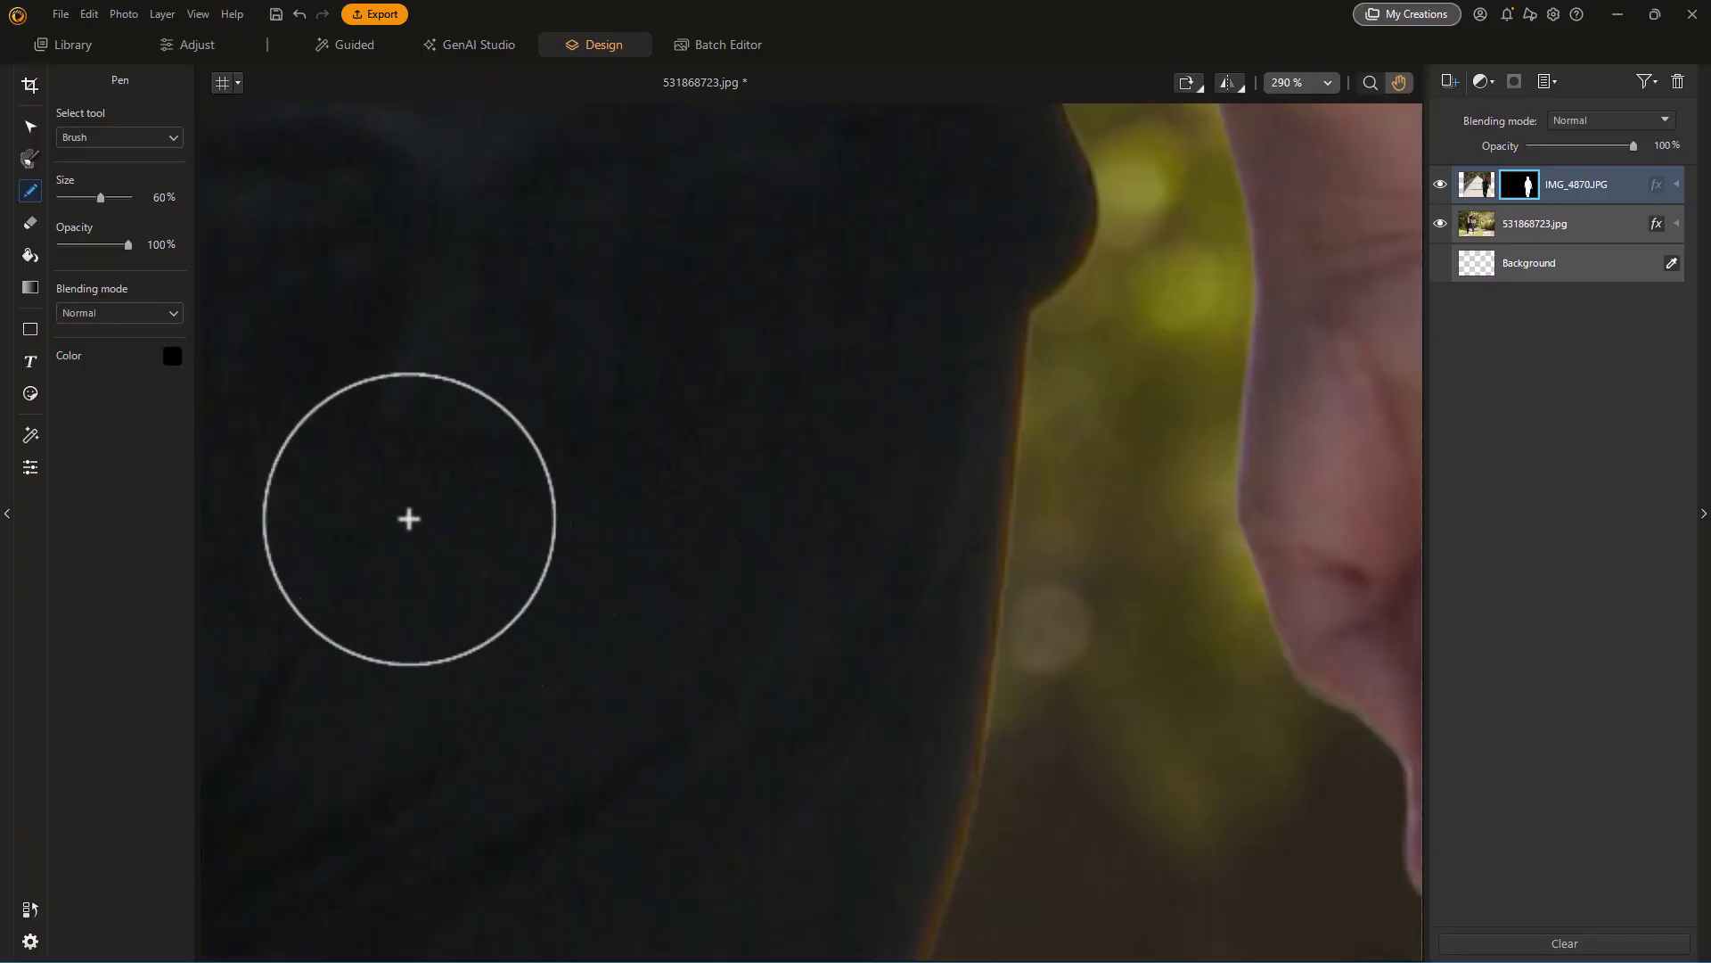
{"action": "left_click_drag", "start_coordinate": [387, 445], "coordinate": [408, 481]}
{"action": "left_click_drag", "start_coordinate": [421, 375], "coordinate": [560, 623]}
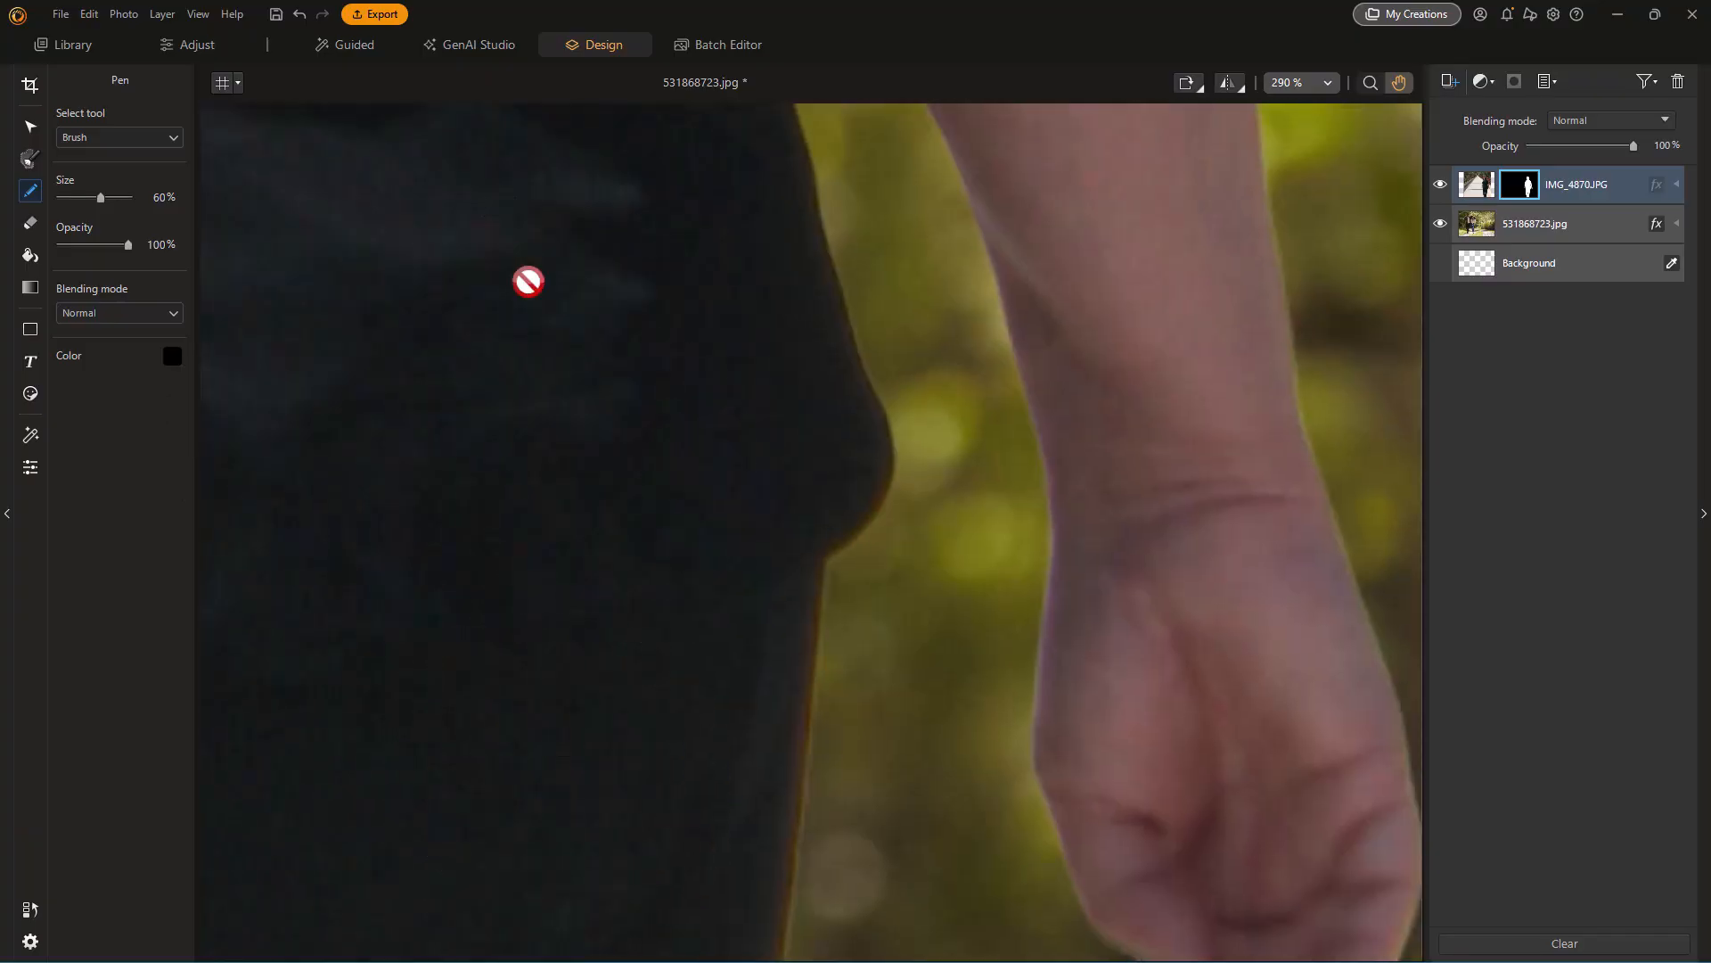
{"action": "left_click_drag", "start_coordinate": [513, 232], "coordinate": [754, 715]}
{"action": "left_click_drag", "start_coordinate": [683, 249], "coordinate": [608, 904]}
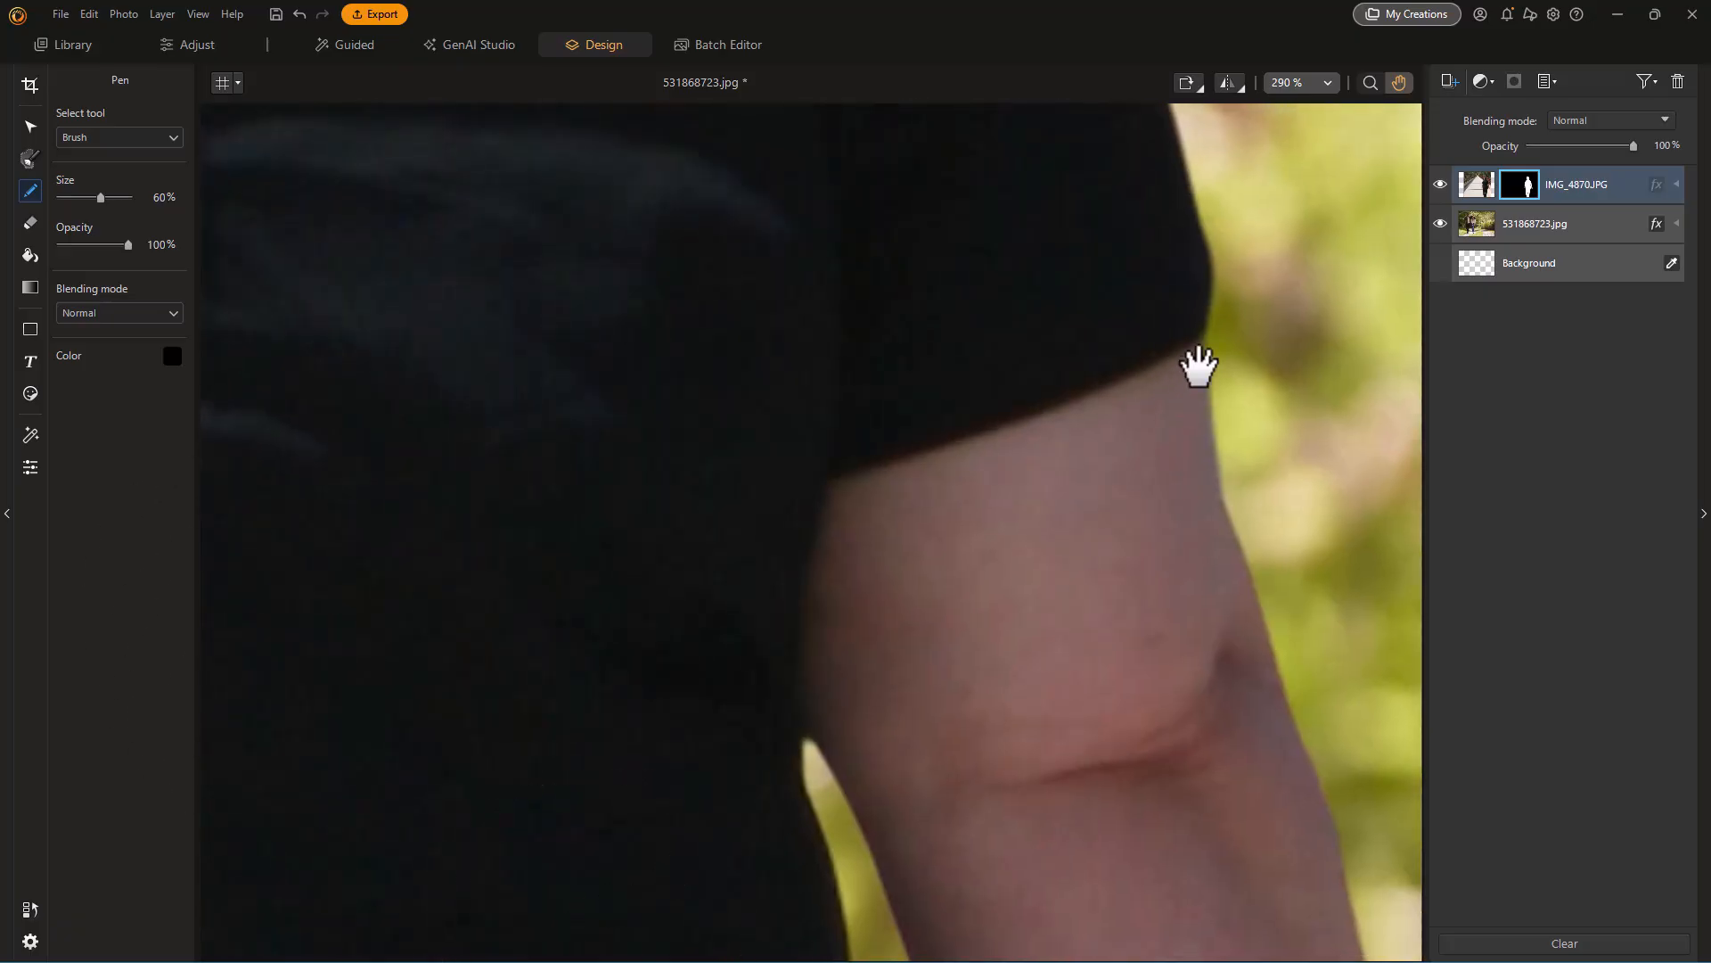
{"action": "left_click", "coordinate": [1326, 84]}
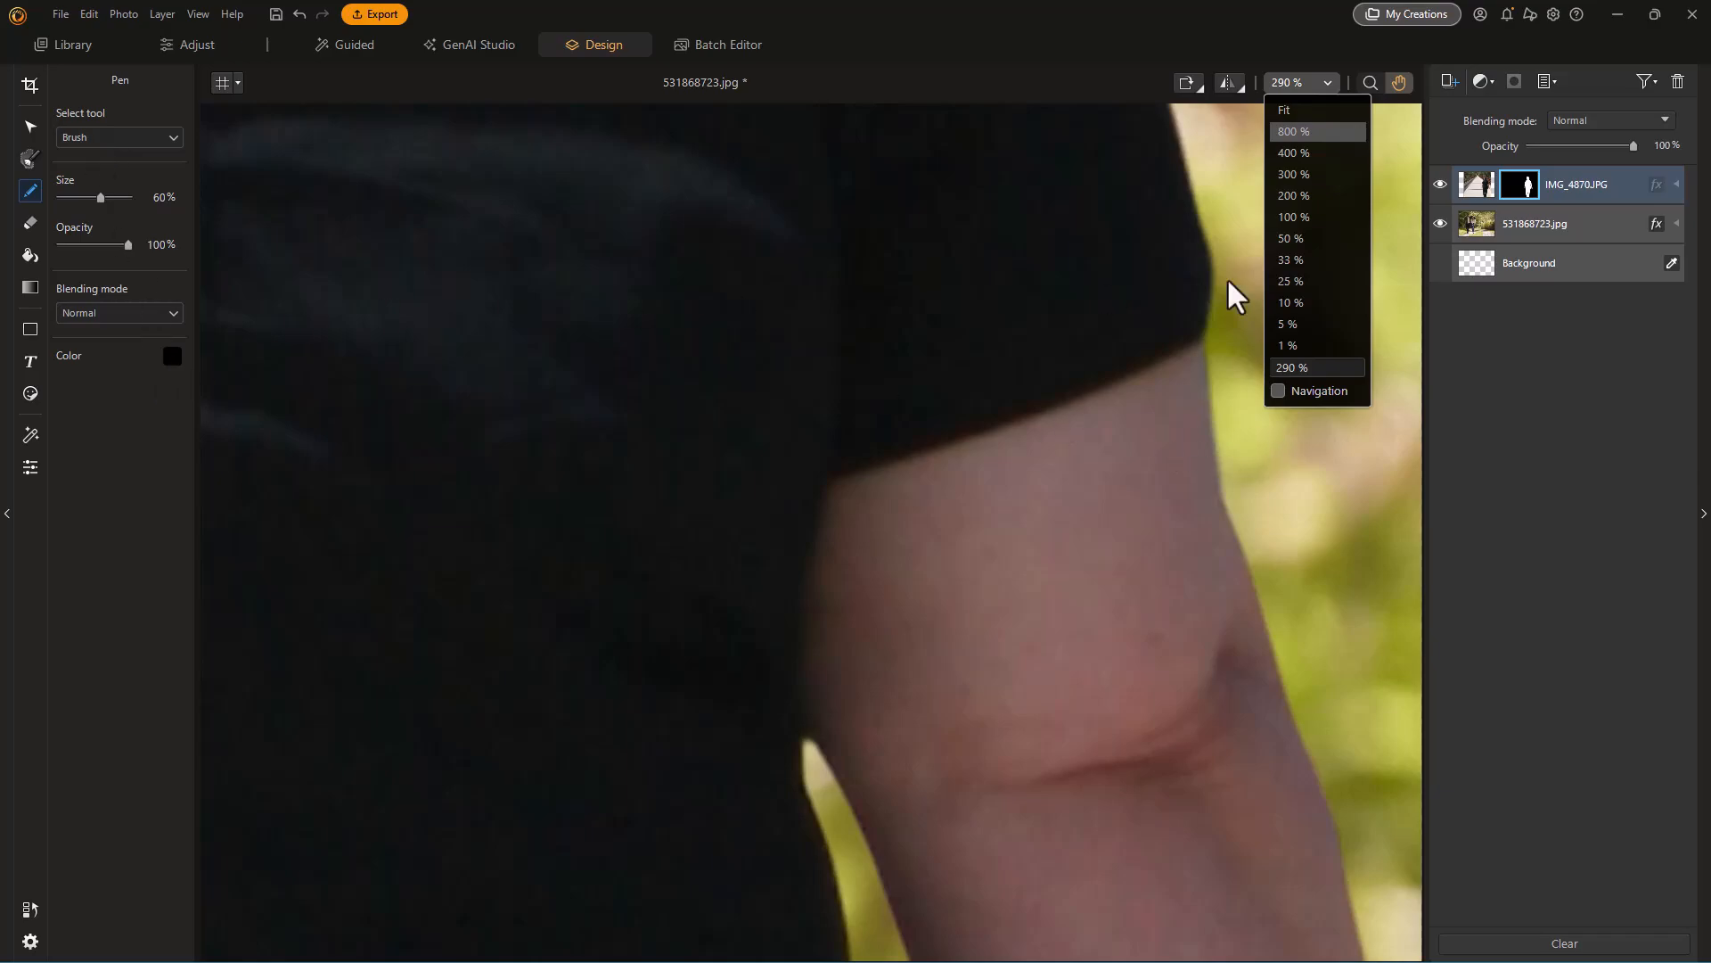
{"action": "left_click", "coordinate": [1527, 191]}
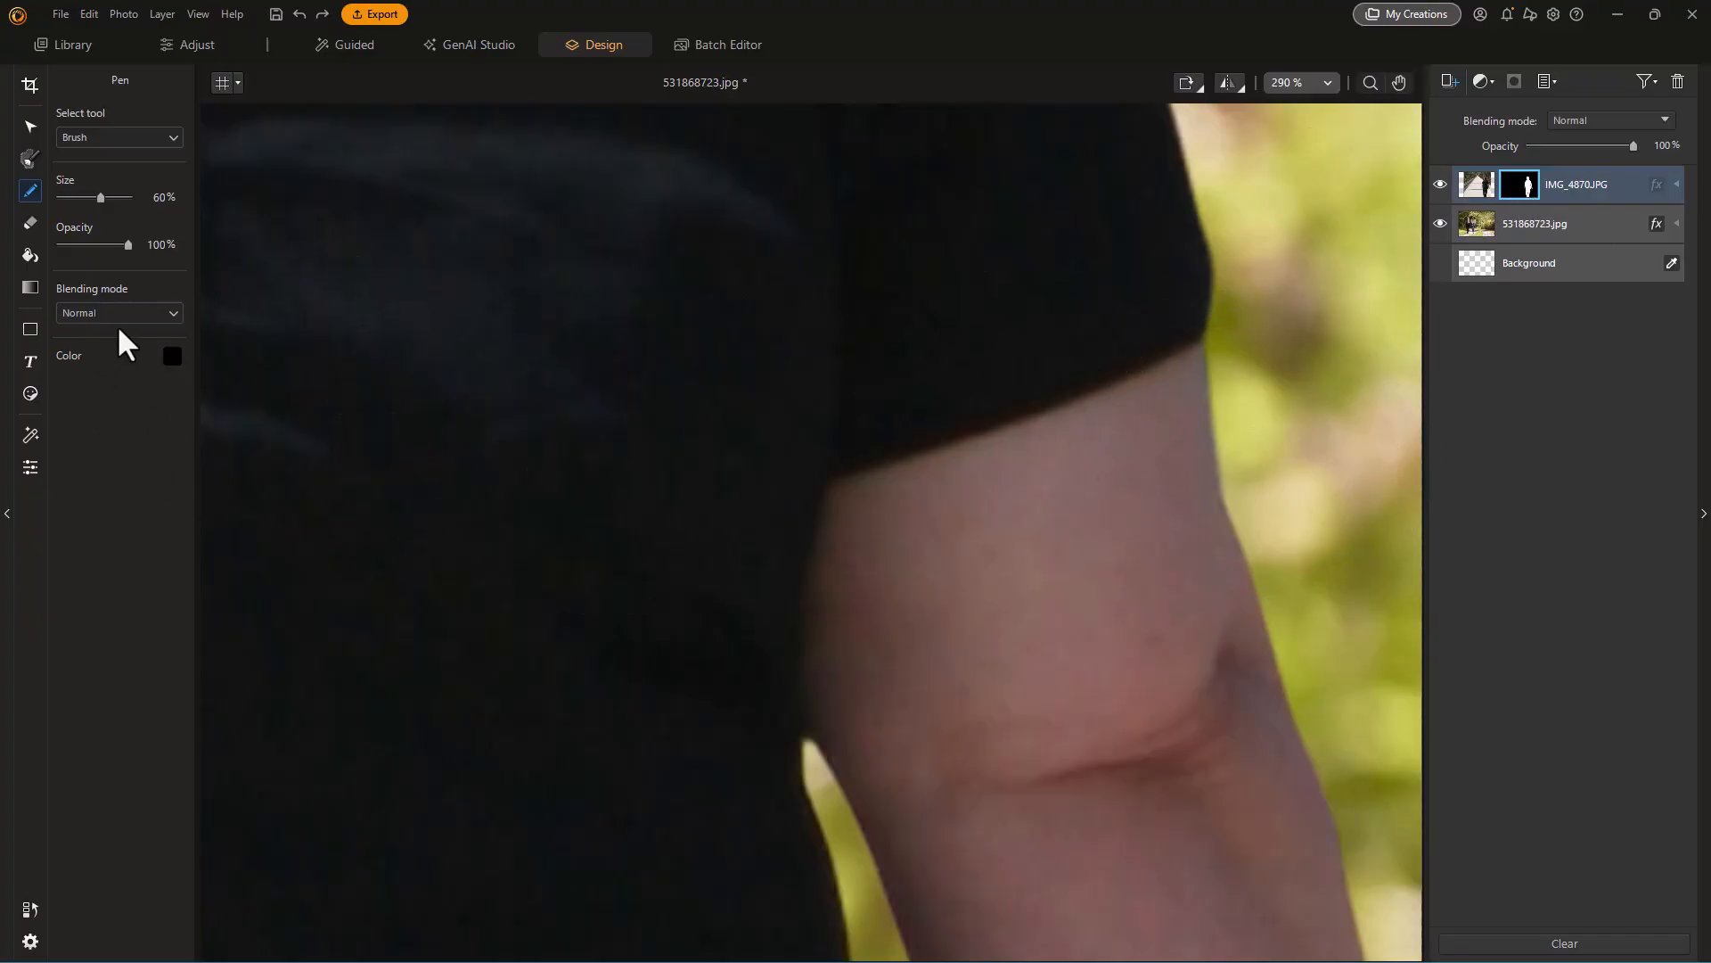
Set the brush colour to white, try painting the hidden surroundings back beside the woman's sleeve and arm, and undo the stroke.
{"action": "left_click", "coordinate": [172, 356]}
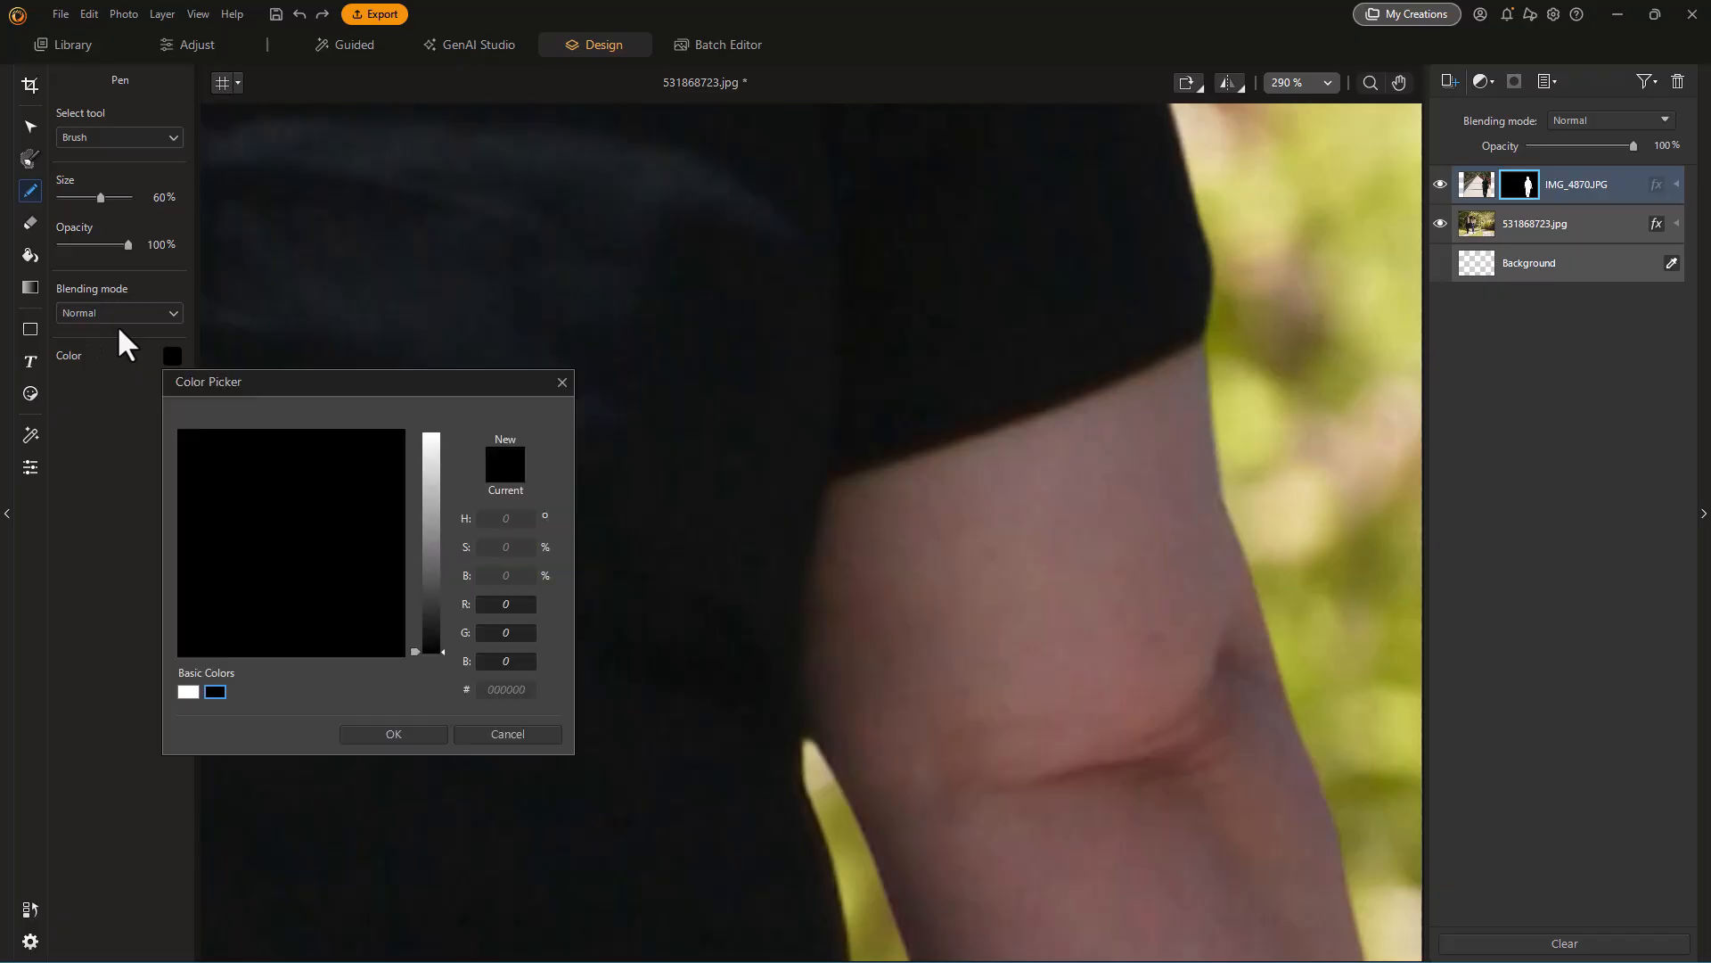
{"action": "left_click", "coordinate": [187, 692]}
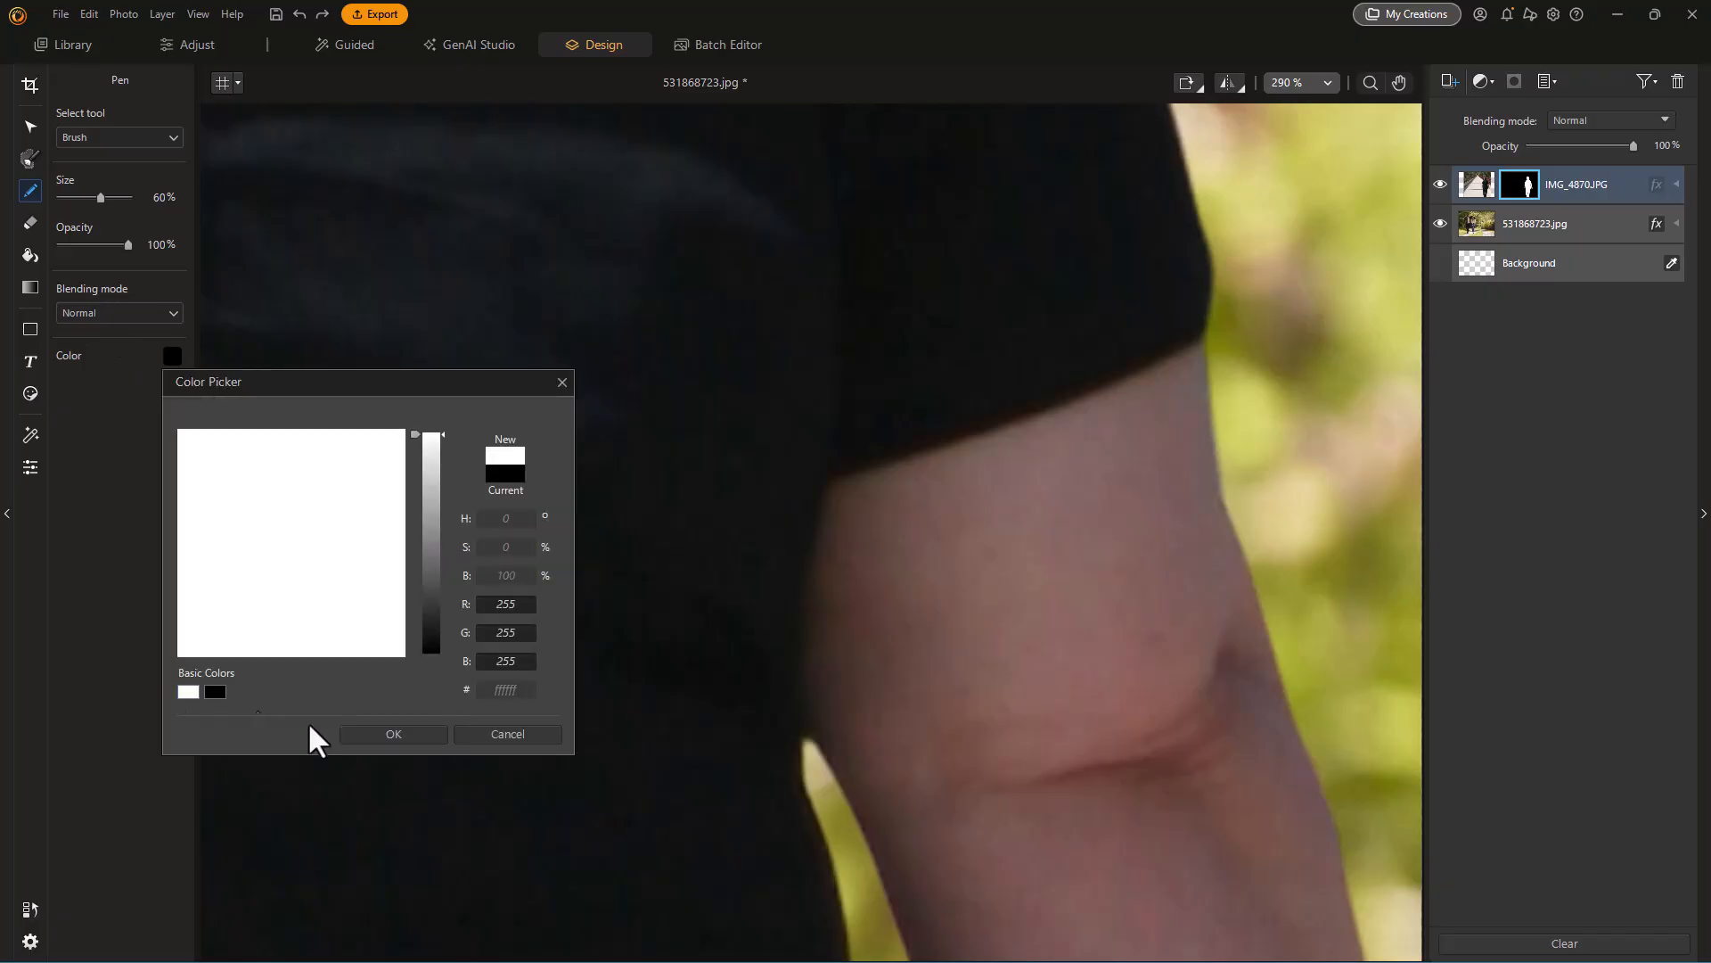
{"action": "left_click", "coordinate": [393, 734]}
{"action": "mouse_move", "coordinate": [1245, 463]}
{"action": "left_mouse_down"}
{"action": "mouse_move", "coordinate": [1254, 439]}
{"action": "mouse_move", "coordinate": [1268, 535]}
{"action": "mouse_move", "coordinate": [1254, 276]}
{"action": "mouse_move", "coordinate": [1329, 427]}
{"action": "mouse_move", "coordinate": [1307, 233]}
{"action": "mouse_move", "coordinate": [1368, 504]}
{"action": "mouse_move", "coordinate": [1337, 611]}
{"action": "left_mouse_up"}
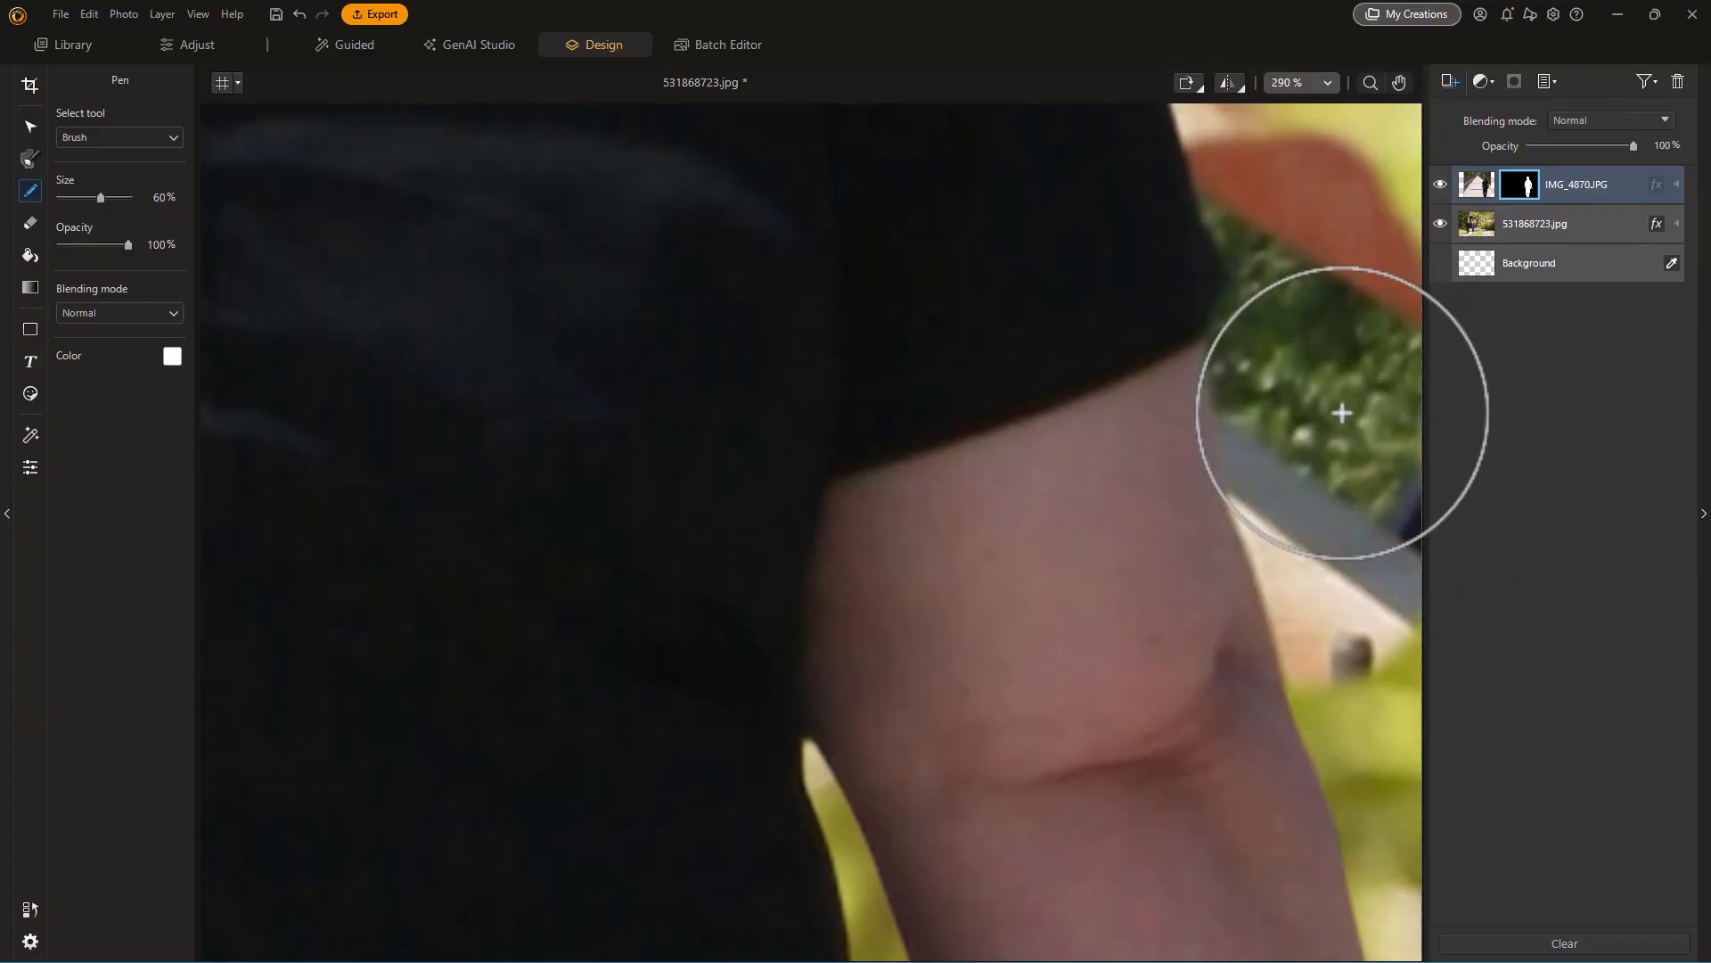
{"action": "key", "text": "ctrl+z"}
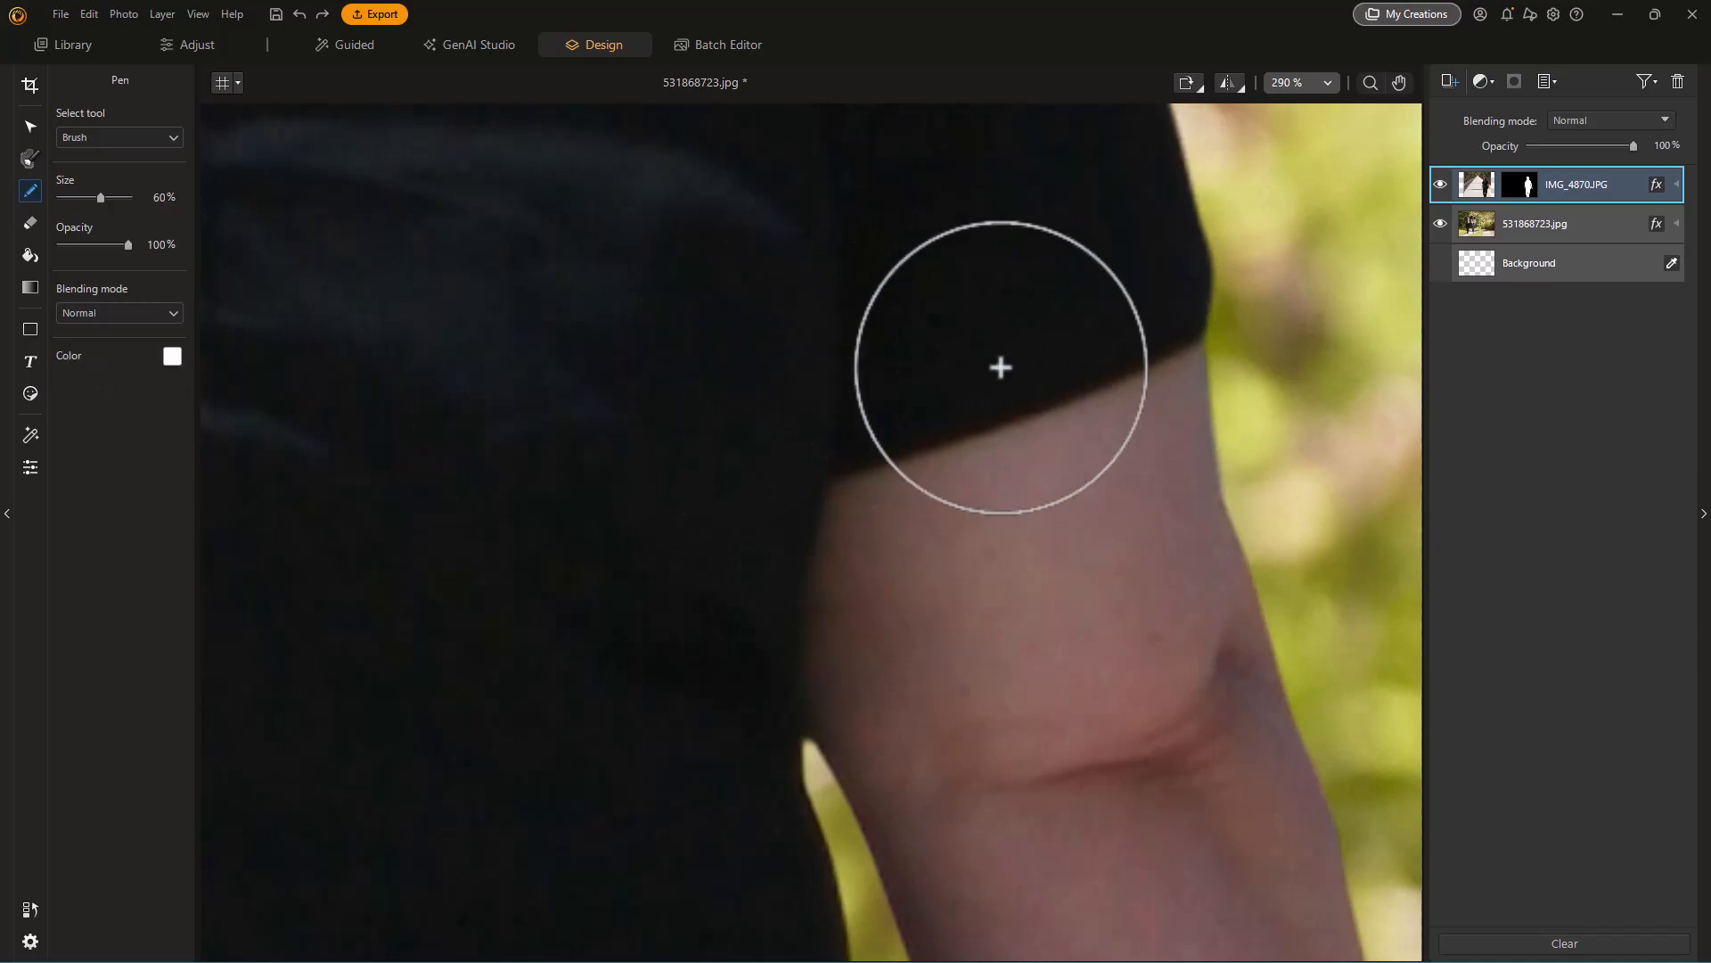
Flip the IMG_4870.JPG layer horizontally and move the woman back onto the path to the right of the family.
{"action": "left_click", "coordinate": [1310, 89]}
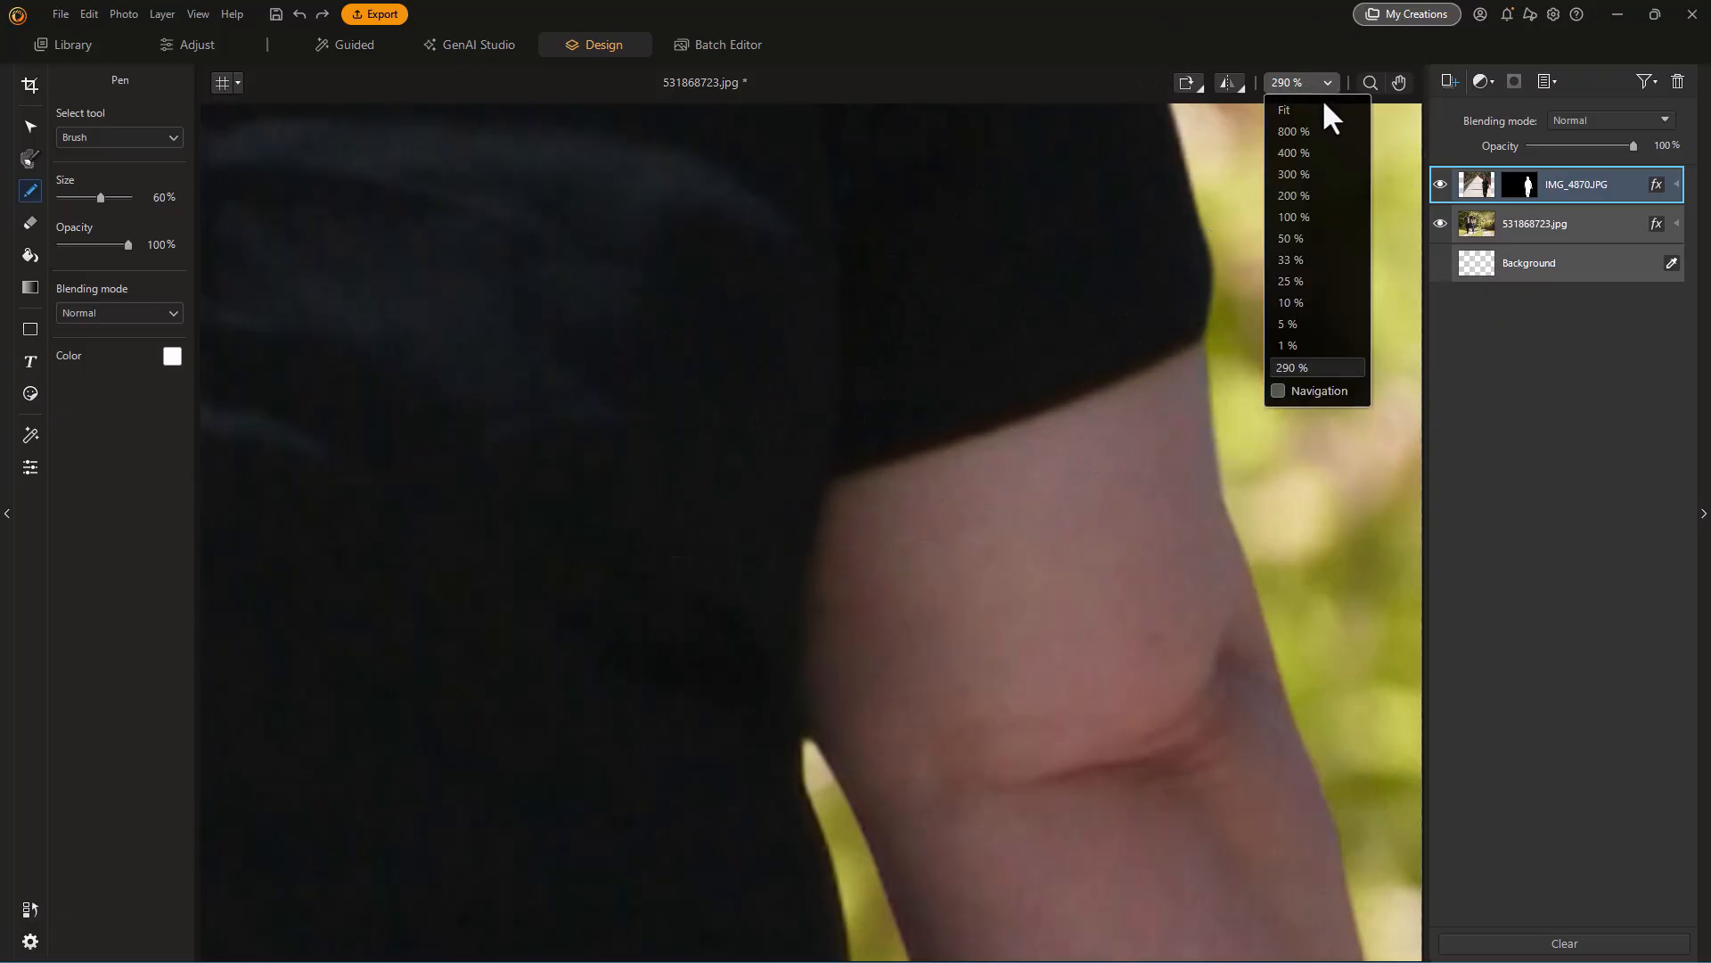
{"action": "left_click", "coordinate": [1304, 110]}
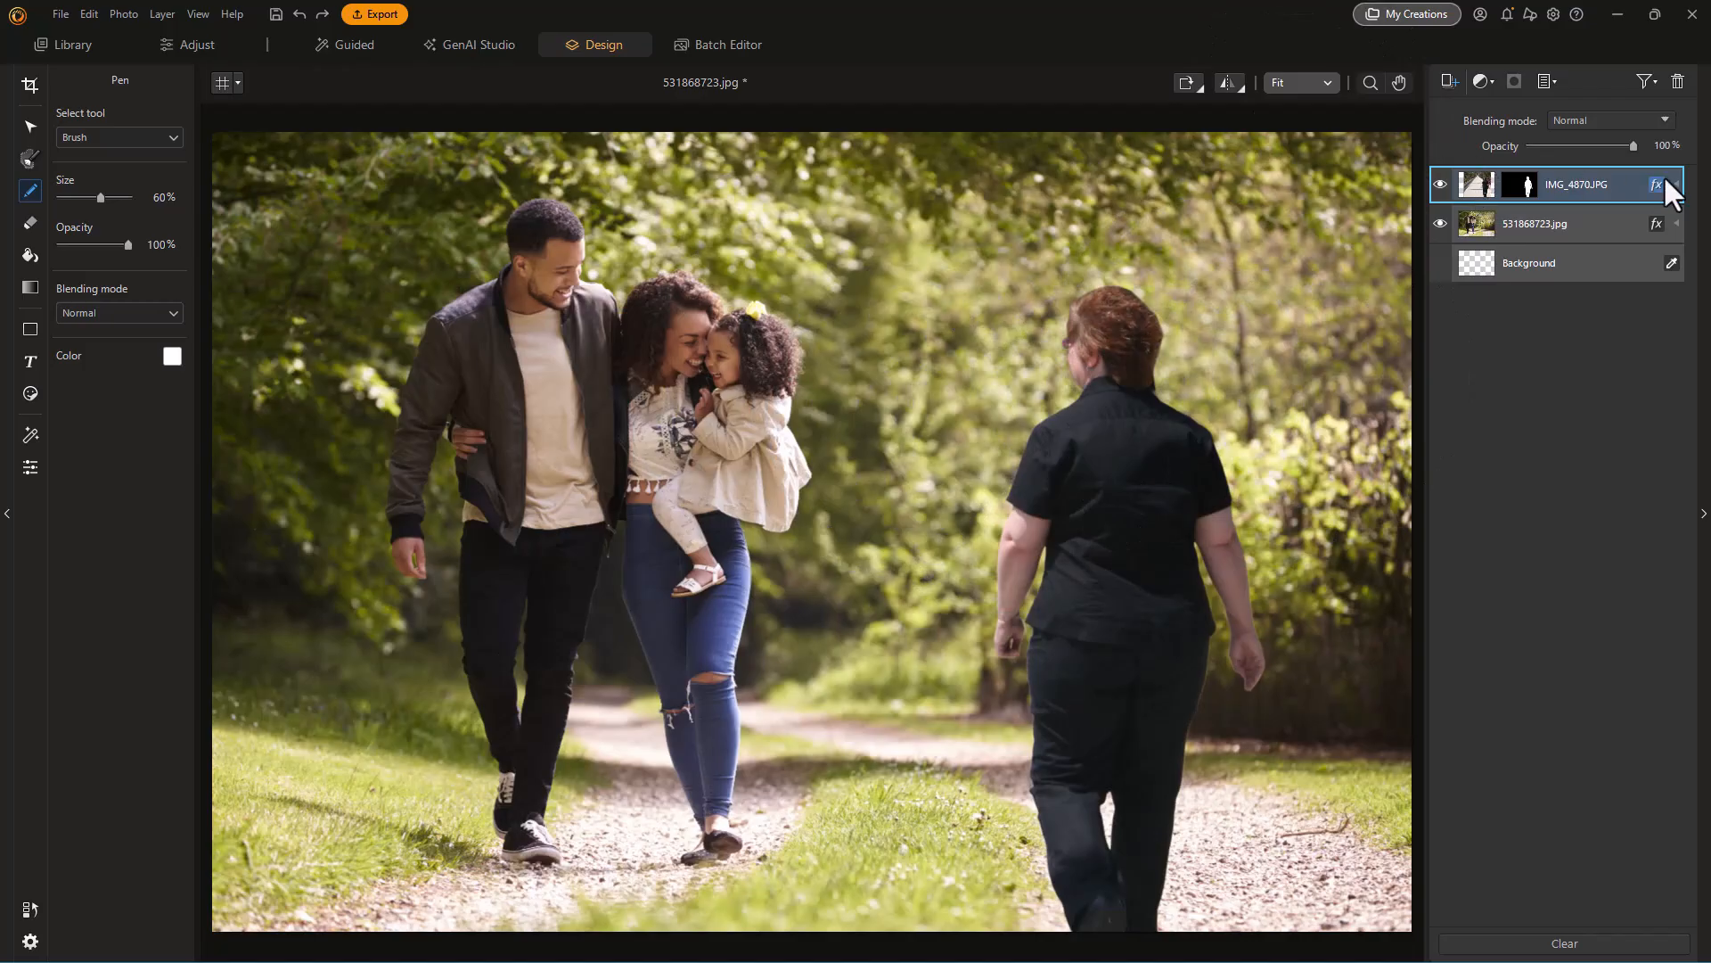
{"action": "left_click", "coordinate": [1521, 189]}
{"action": "left_click", "coordinate": [1230, 82]}
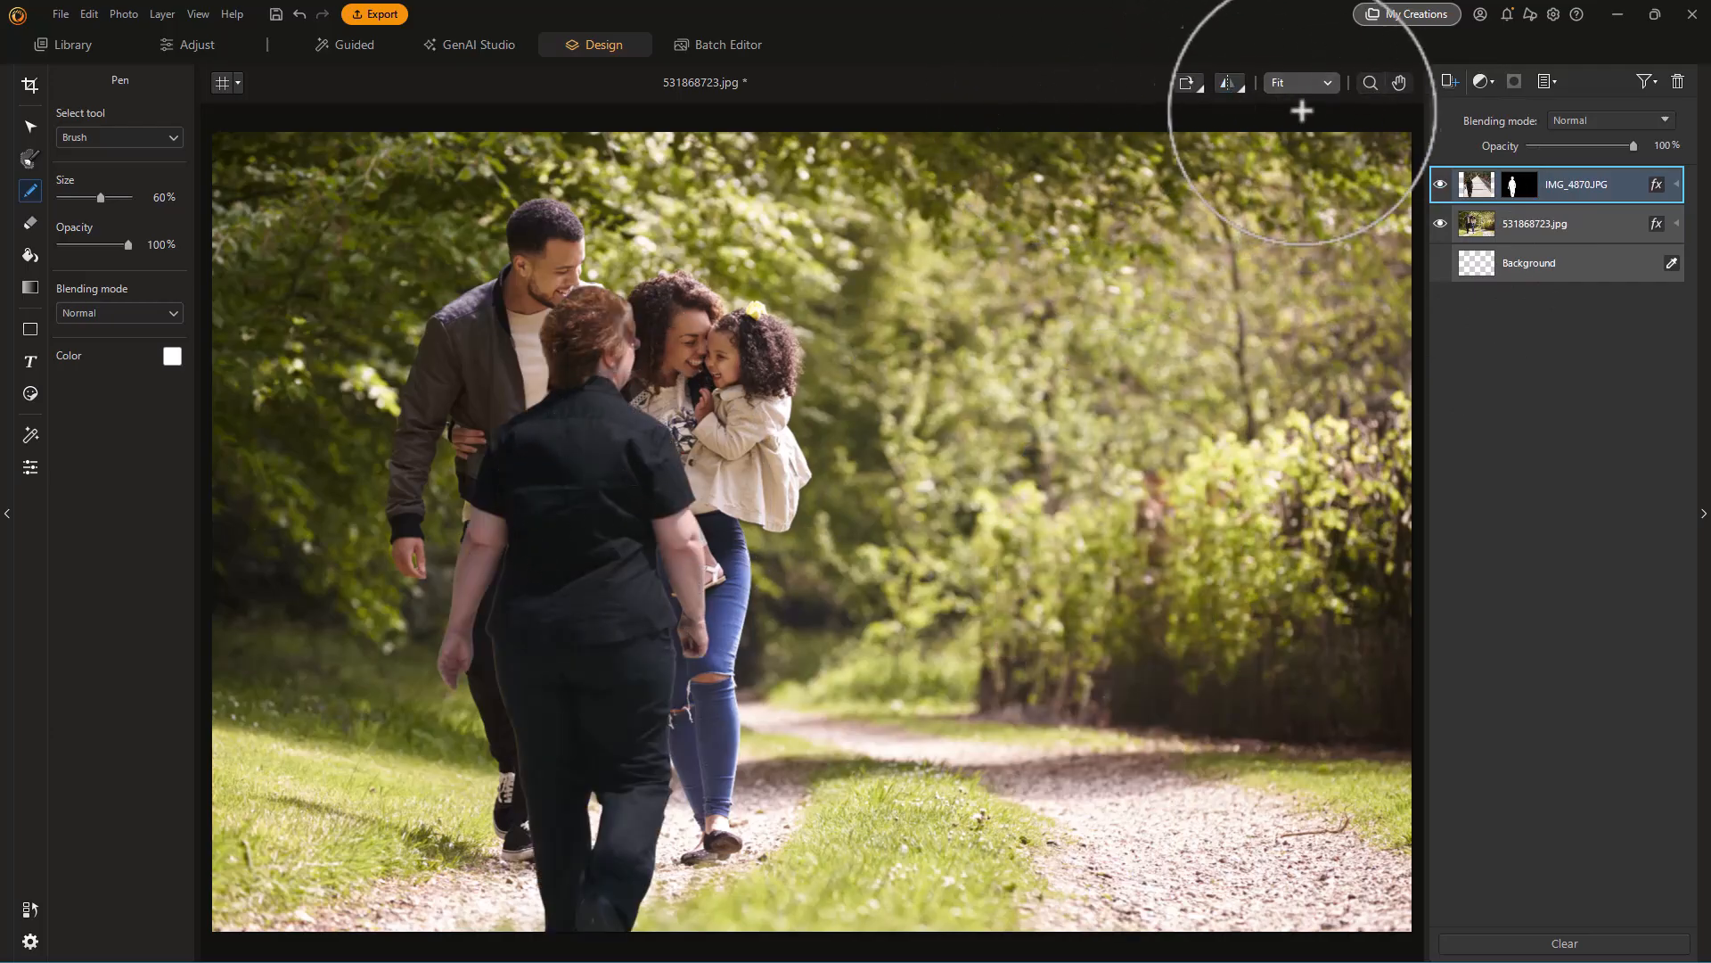
{"action": "left_click", "coordinate": [29, 127]}
{"action": "left_click_drag", "start_coordinate": [600, 526], "coordinate": [1112, 530]}
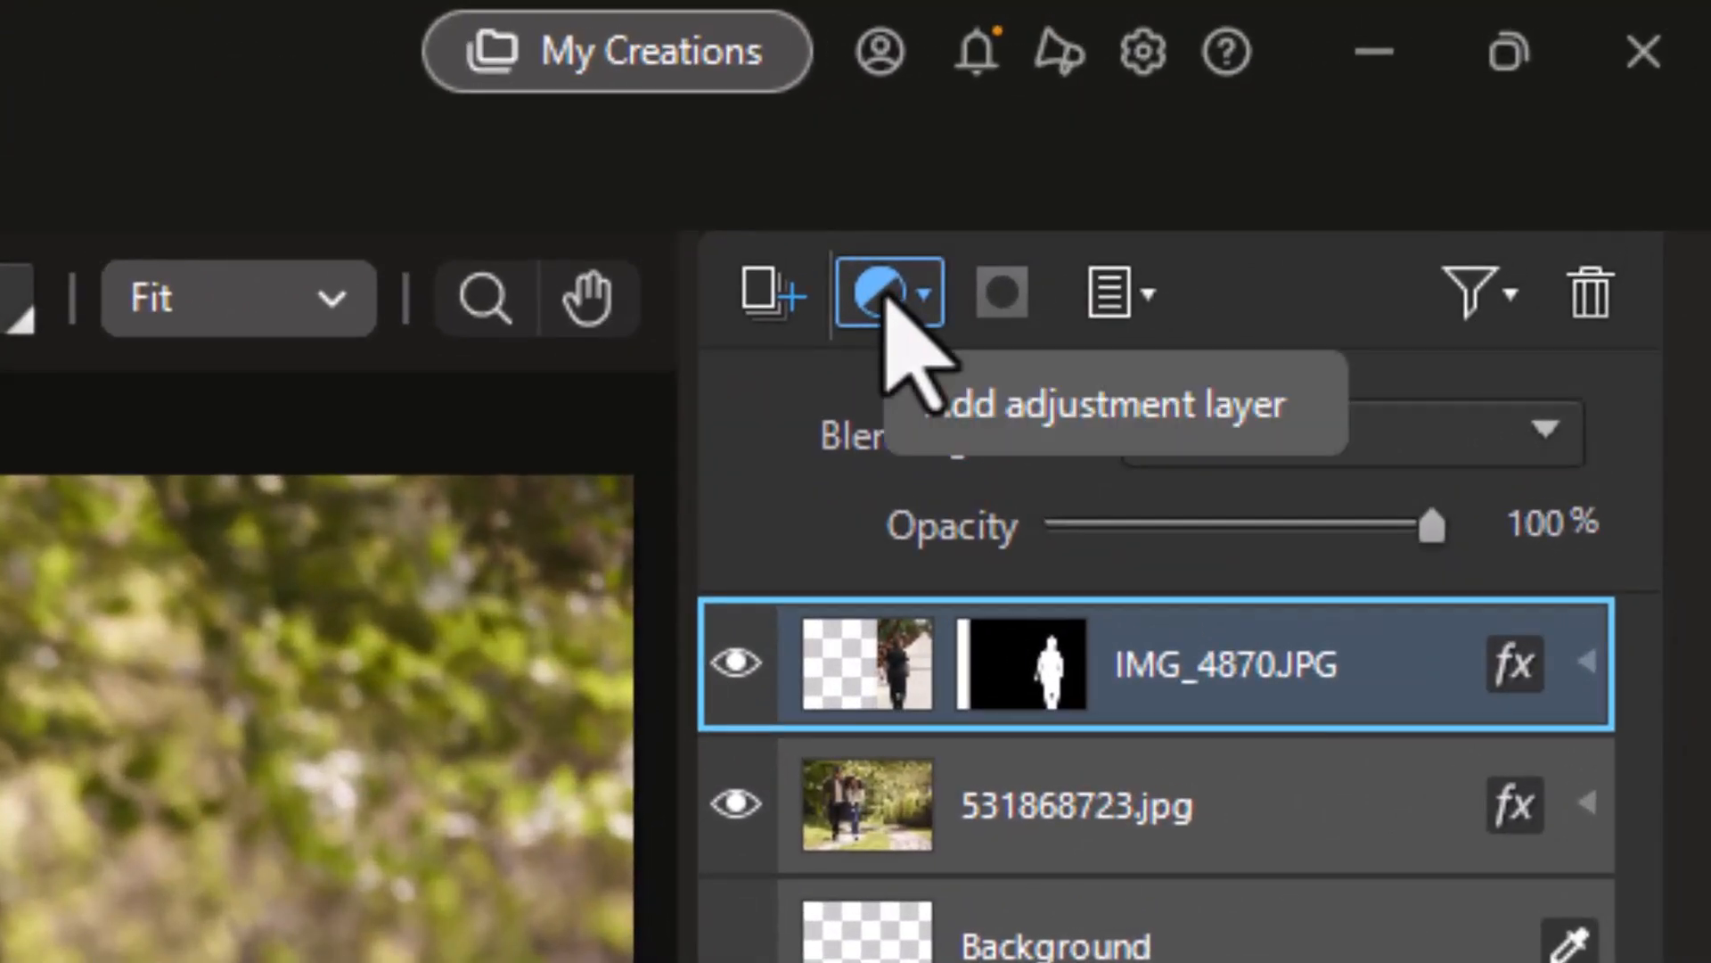
Add a Curve adjustment layer above IMG_4870.JPG and raise contrast with Darks at -36 and Lights at 24.
{"action": "left_click", "coordinate": [887, 296]}
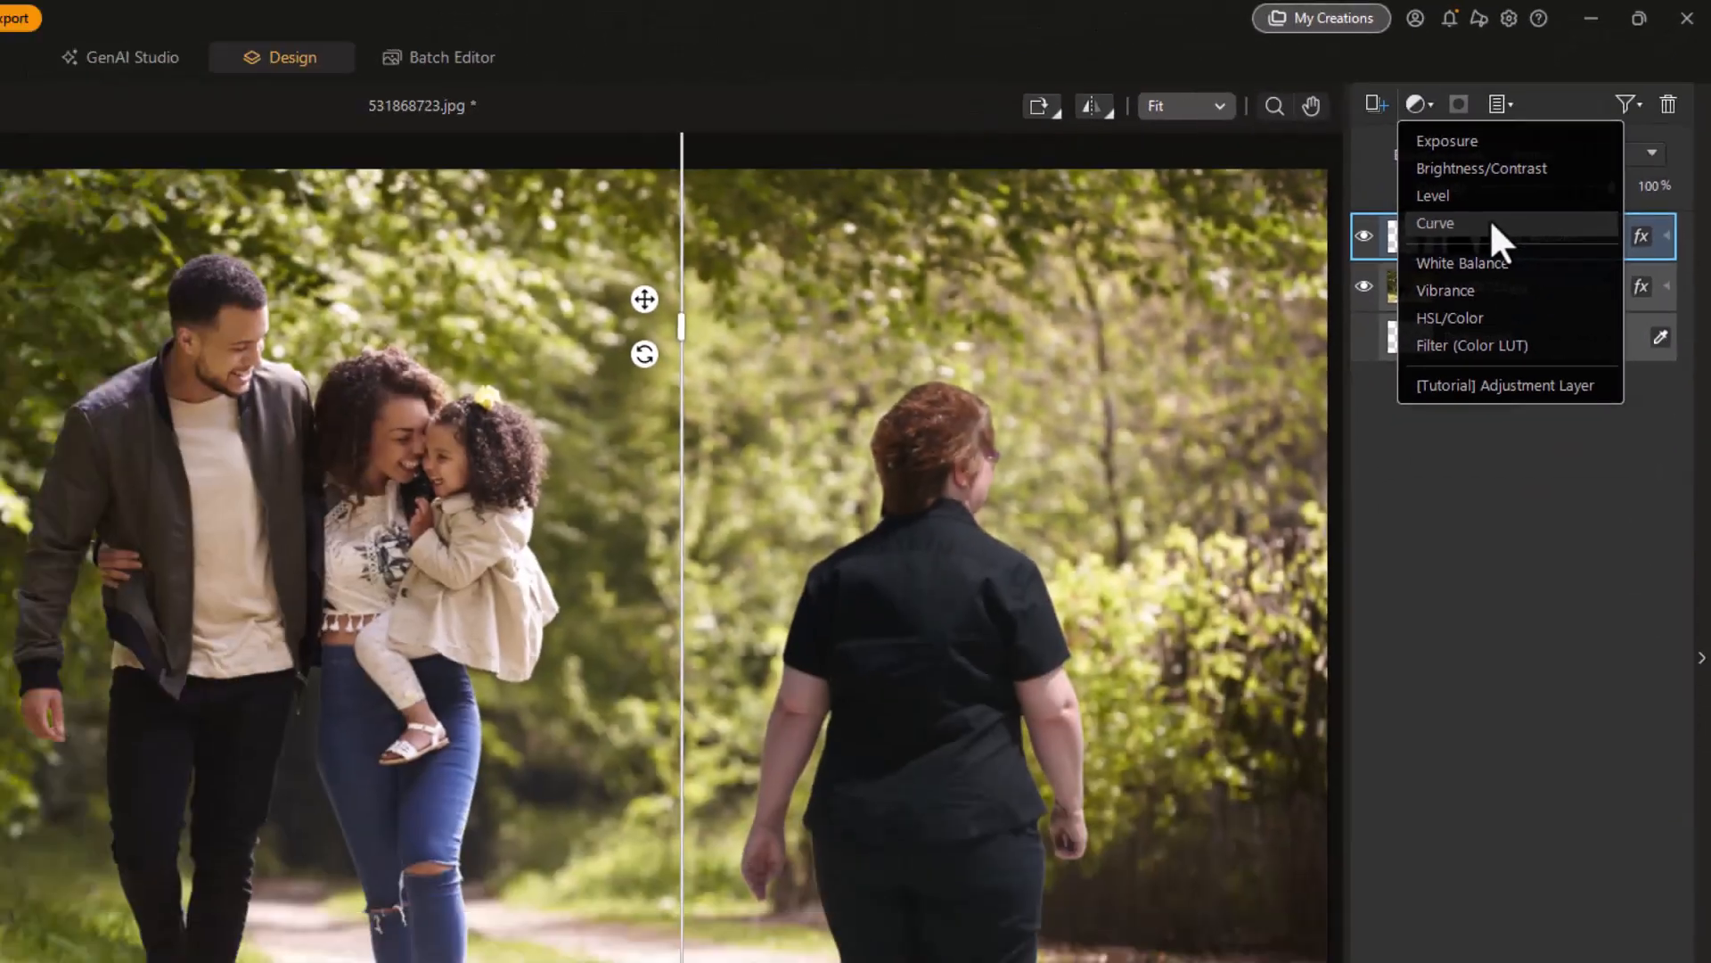
{"action": "left_click", "coordinate": [1094, 624]}
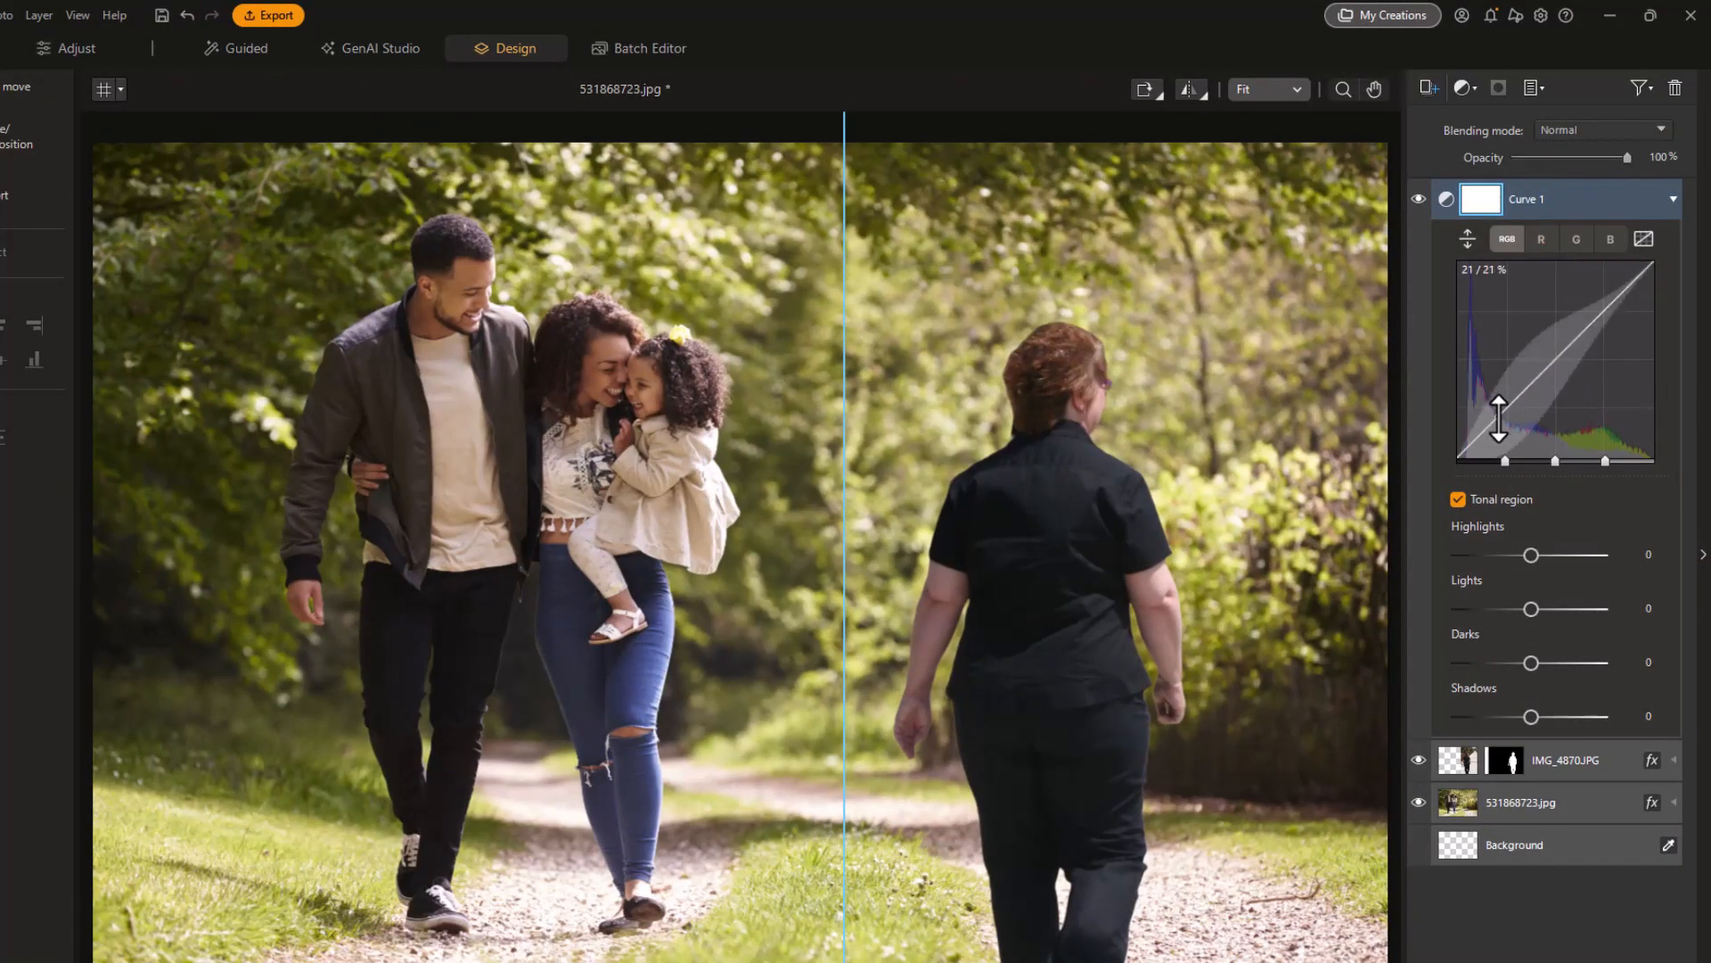
{"action": "mouse_move", "coordinate": [1497, 392]}
{"action": "left_mouse_down"}
{"action": "mouse_move", "coordinate": [1502, 424]}
{"action": "mouse_move", "coordinate": [1480, 412]}
{"action": "left_mouse_up"}
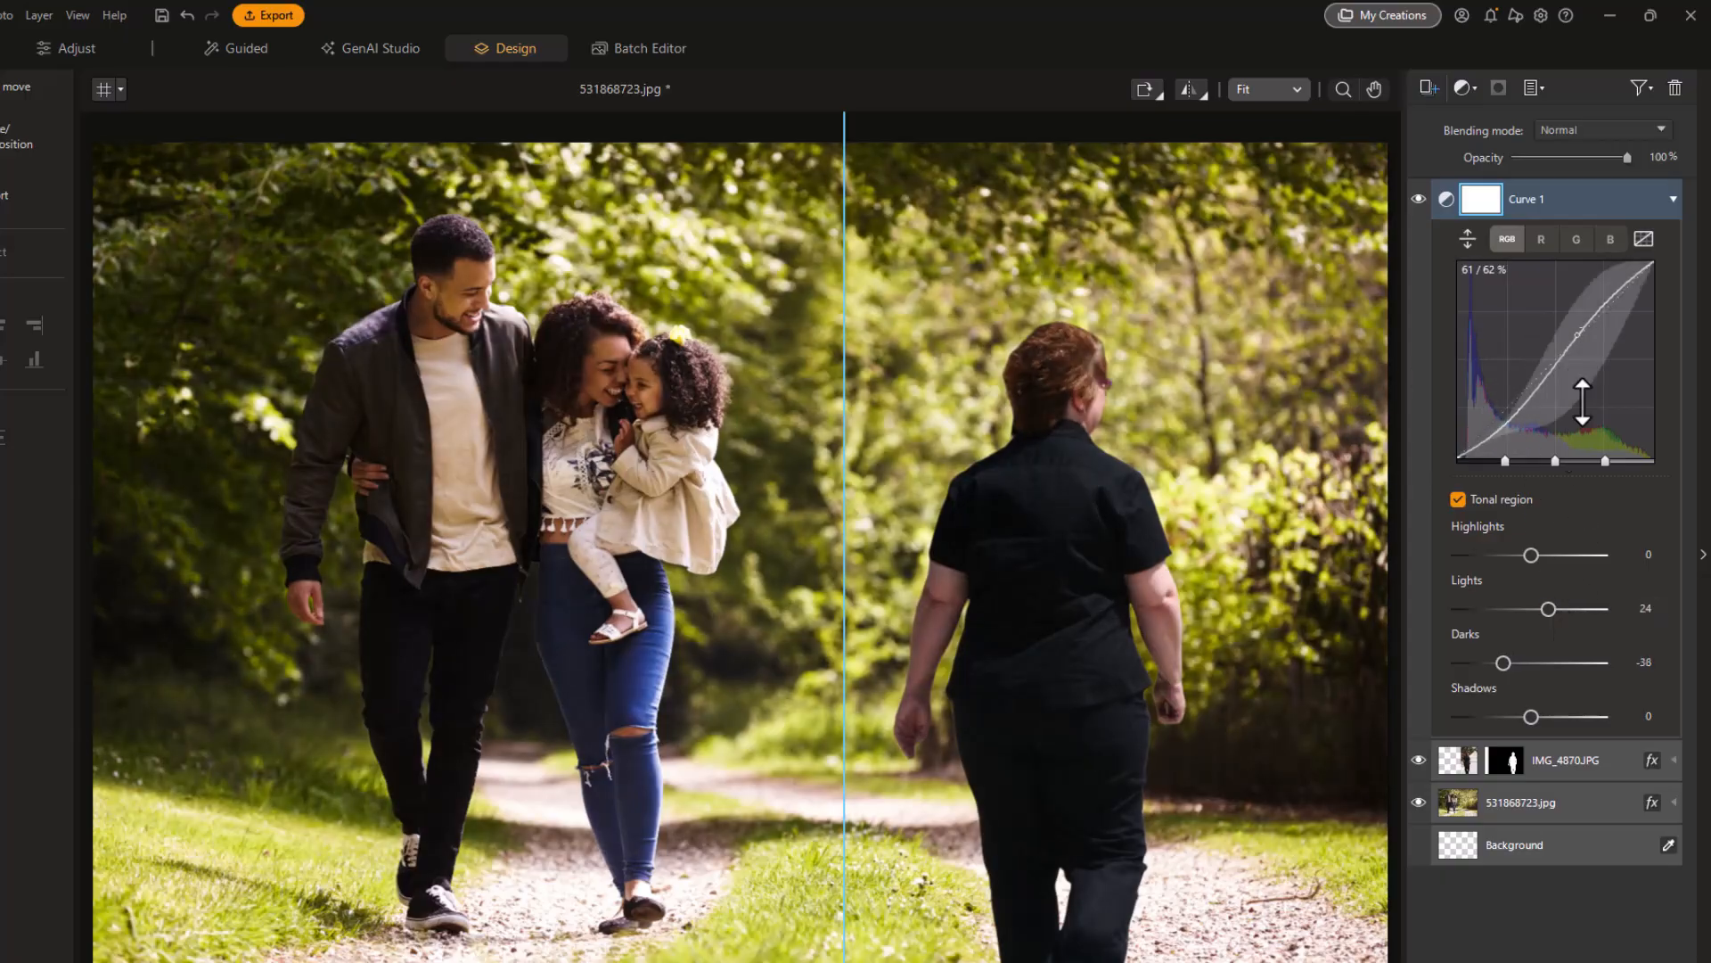
Apply a clipping mask so the curve adjustment affects only the IMG_4870.JPG layer beneath it.
{"action": "left_click", "coordinate": [1622, 194]}
{"action": "right_click", "coordinate": [1482, 200]}
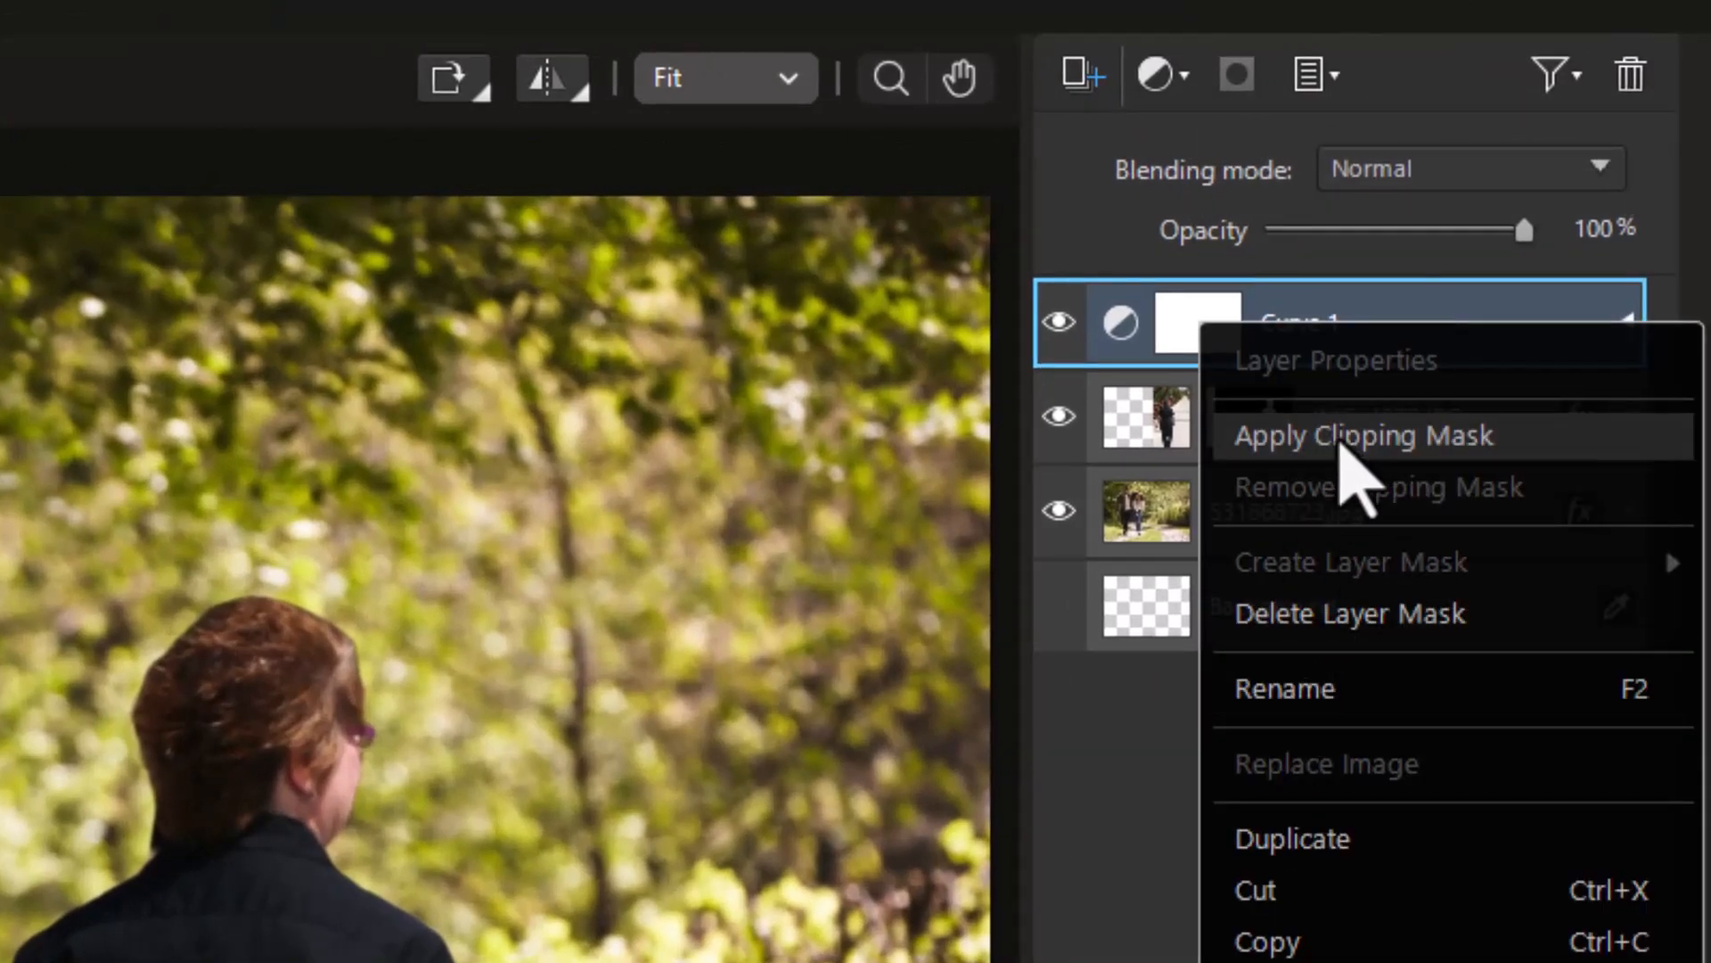
{"action": "left_click", "coordinate": [1340, 441]}
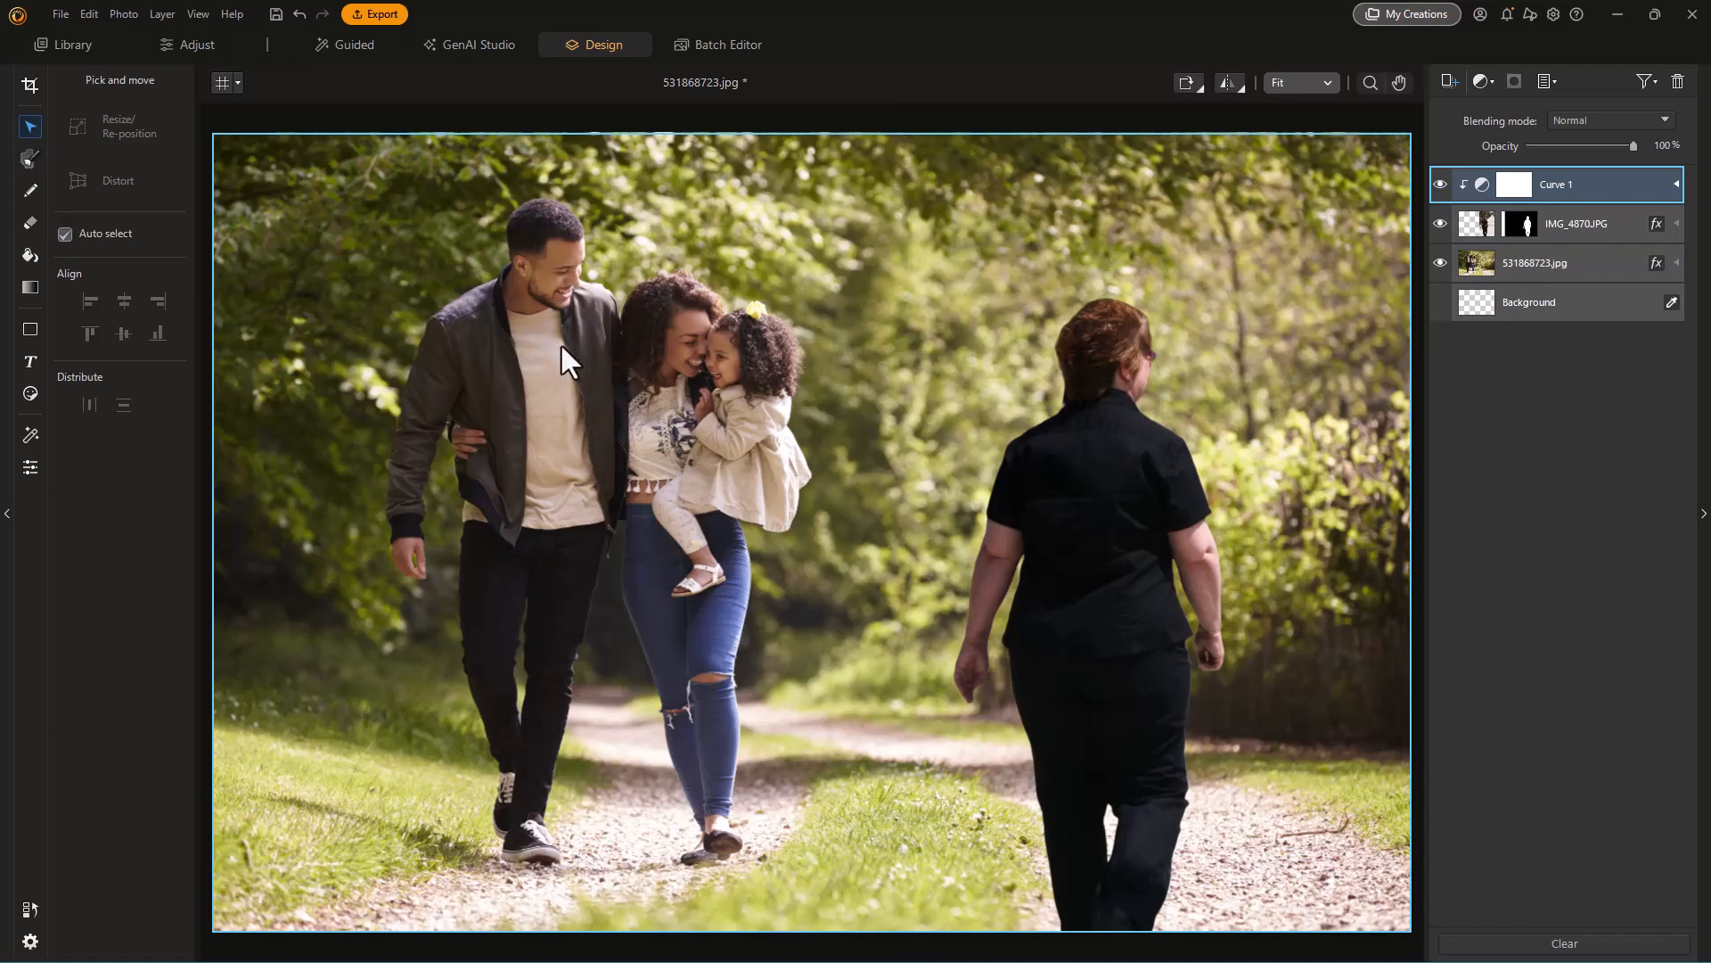
Compare the woman's tones with and without the curve adjustment, and leave the adjustment layer hidden.
{"action": "left_click", "coordinate": [1441, 180]}
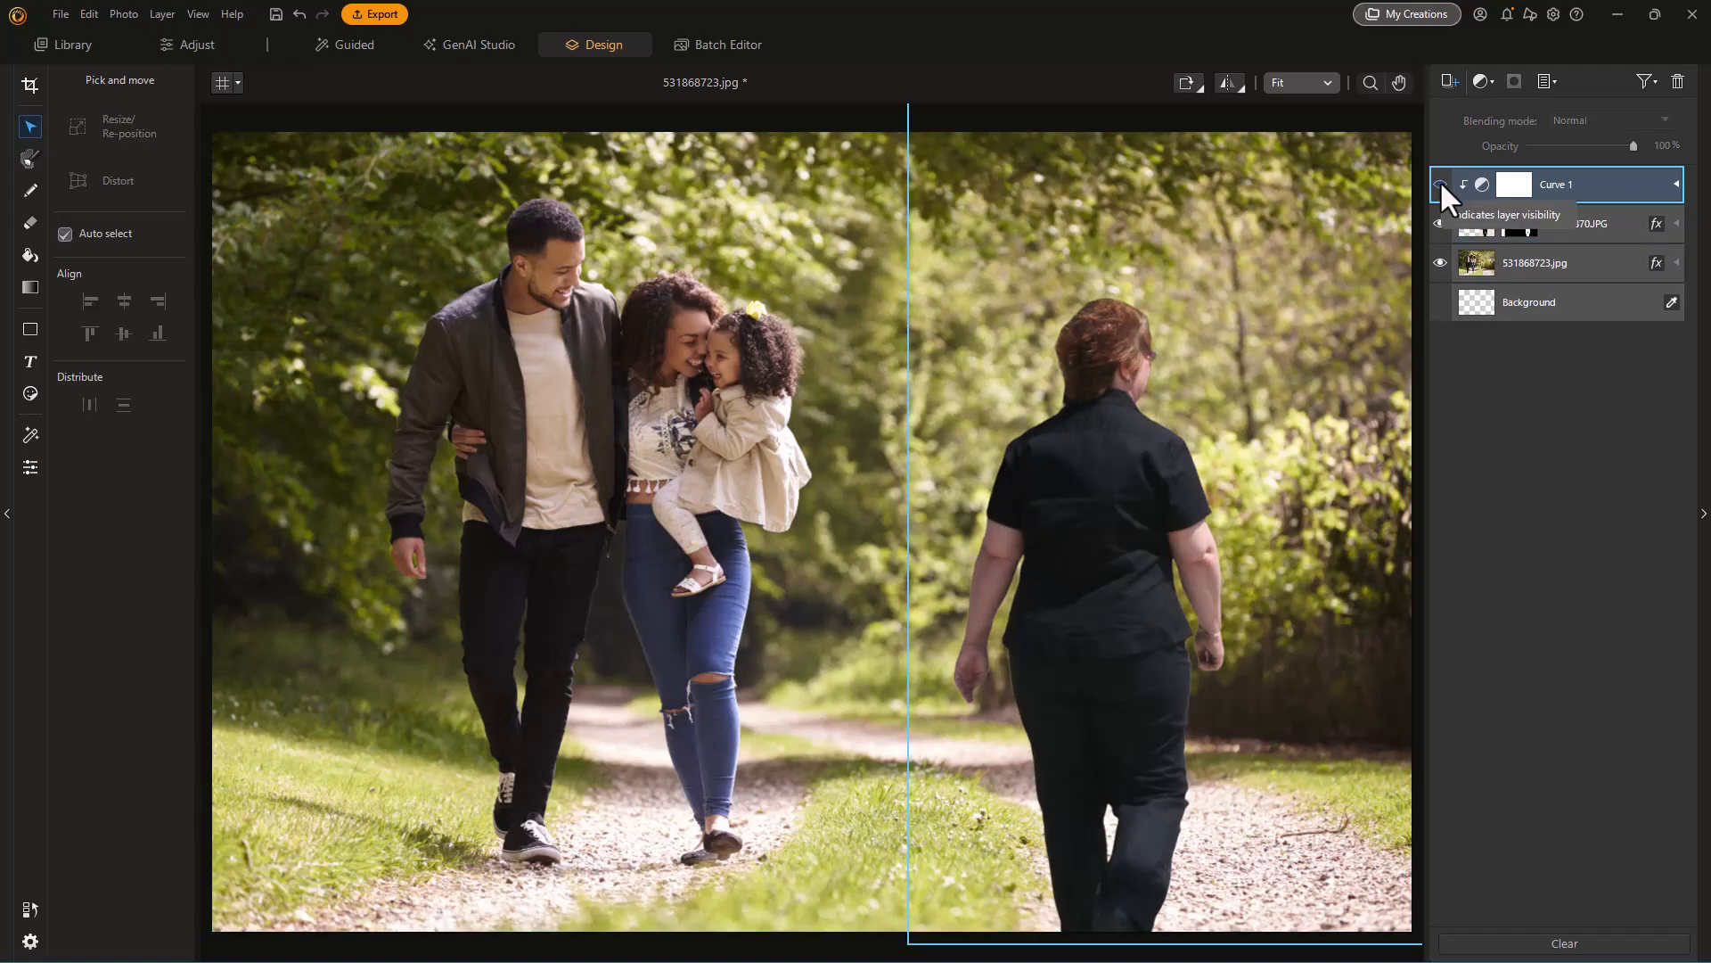
{"action": "left_click", "coordinate": [1441, 180]}
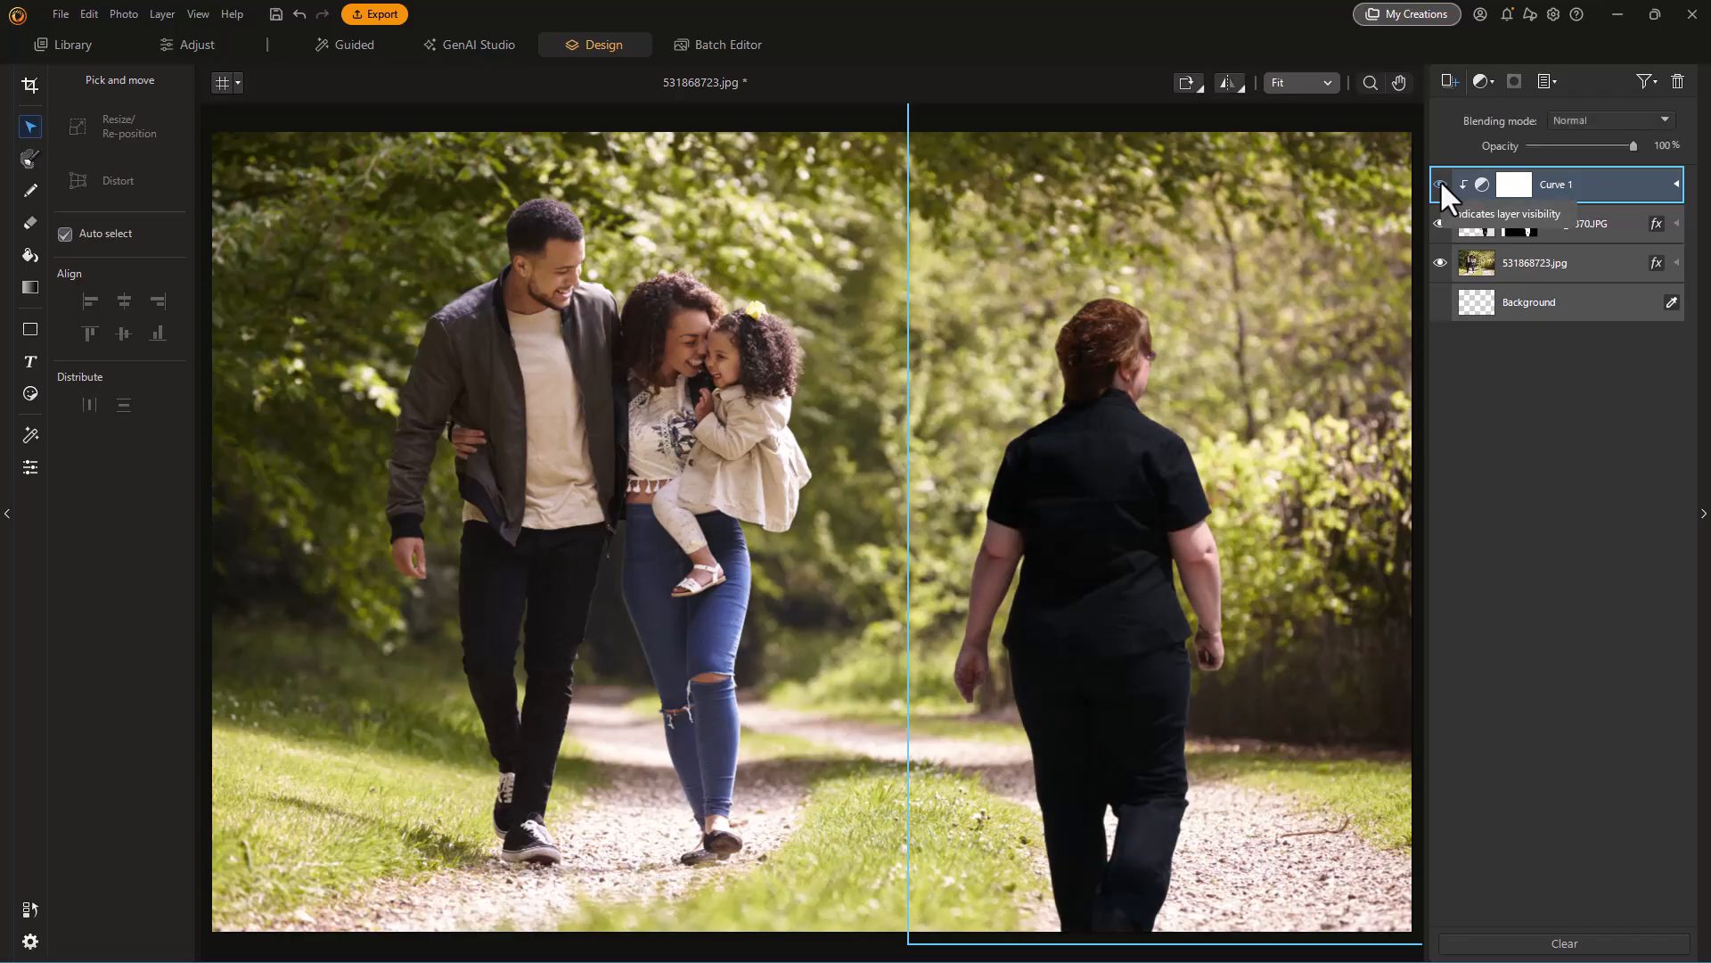
{"action": "left_click", "coordinate": [1440, 180]}
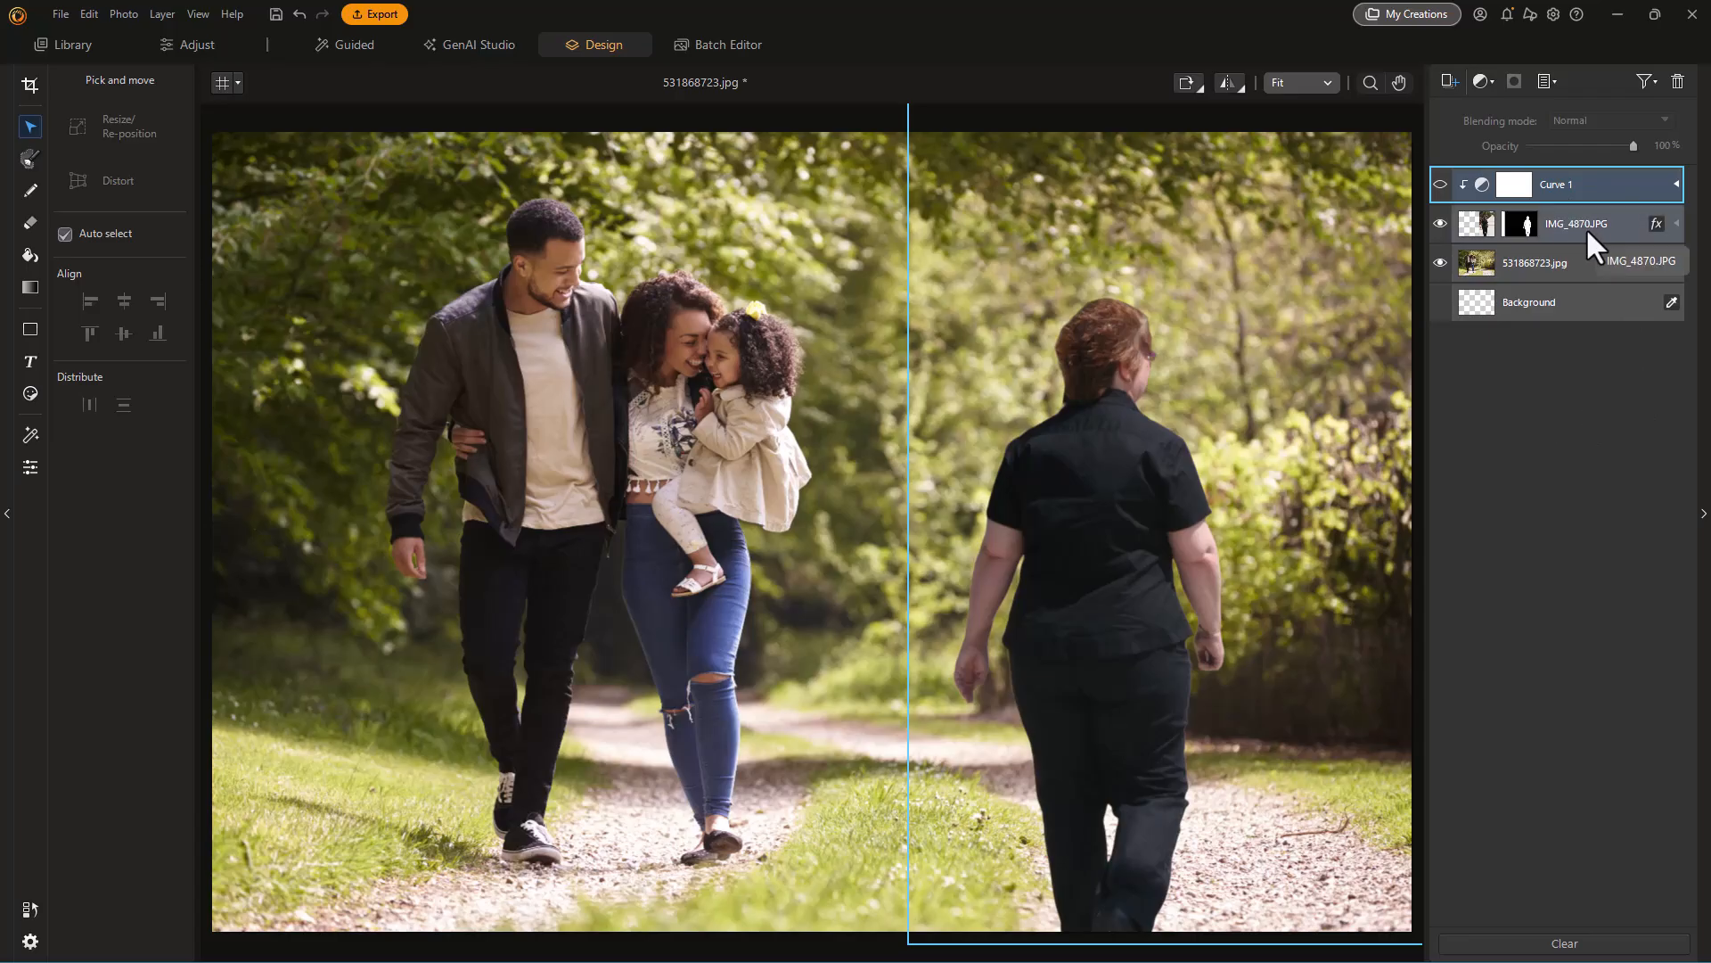
Save the layered project as test 2.phi in the PhotoDirector folder.
{"action": "left_click", "coordinate": [59, 14]}
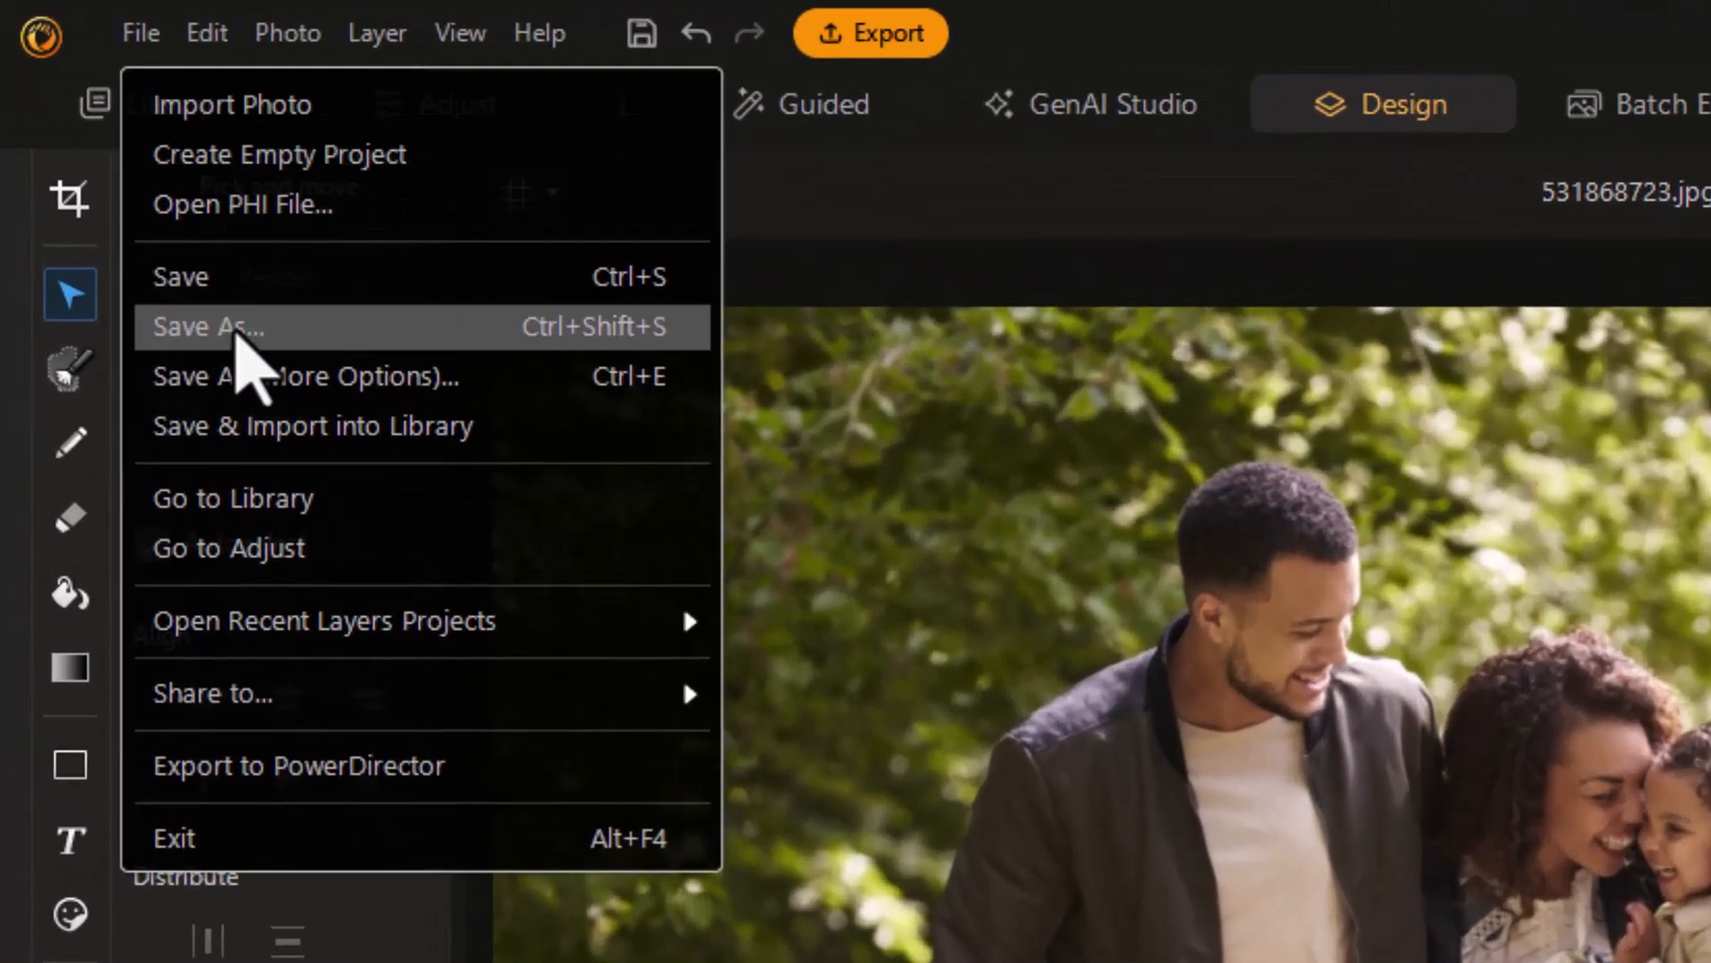
{"action": "left_click", "coordinate": [234, 331]}
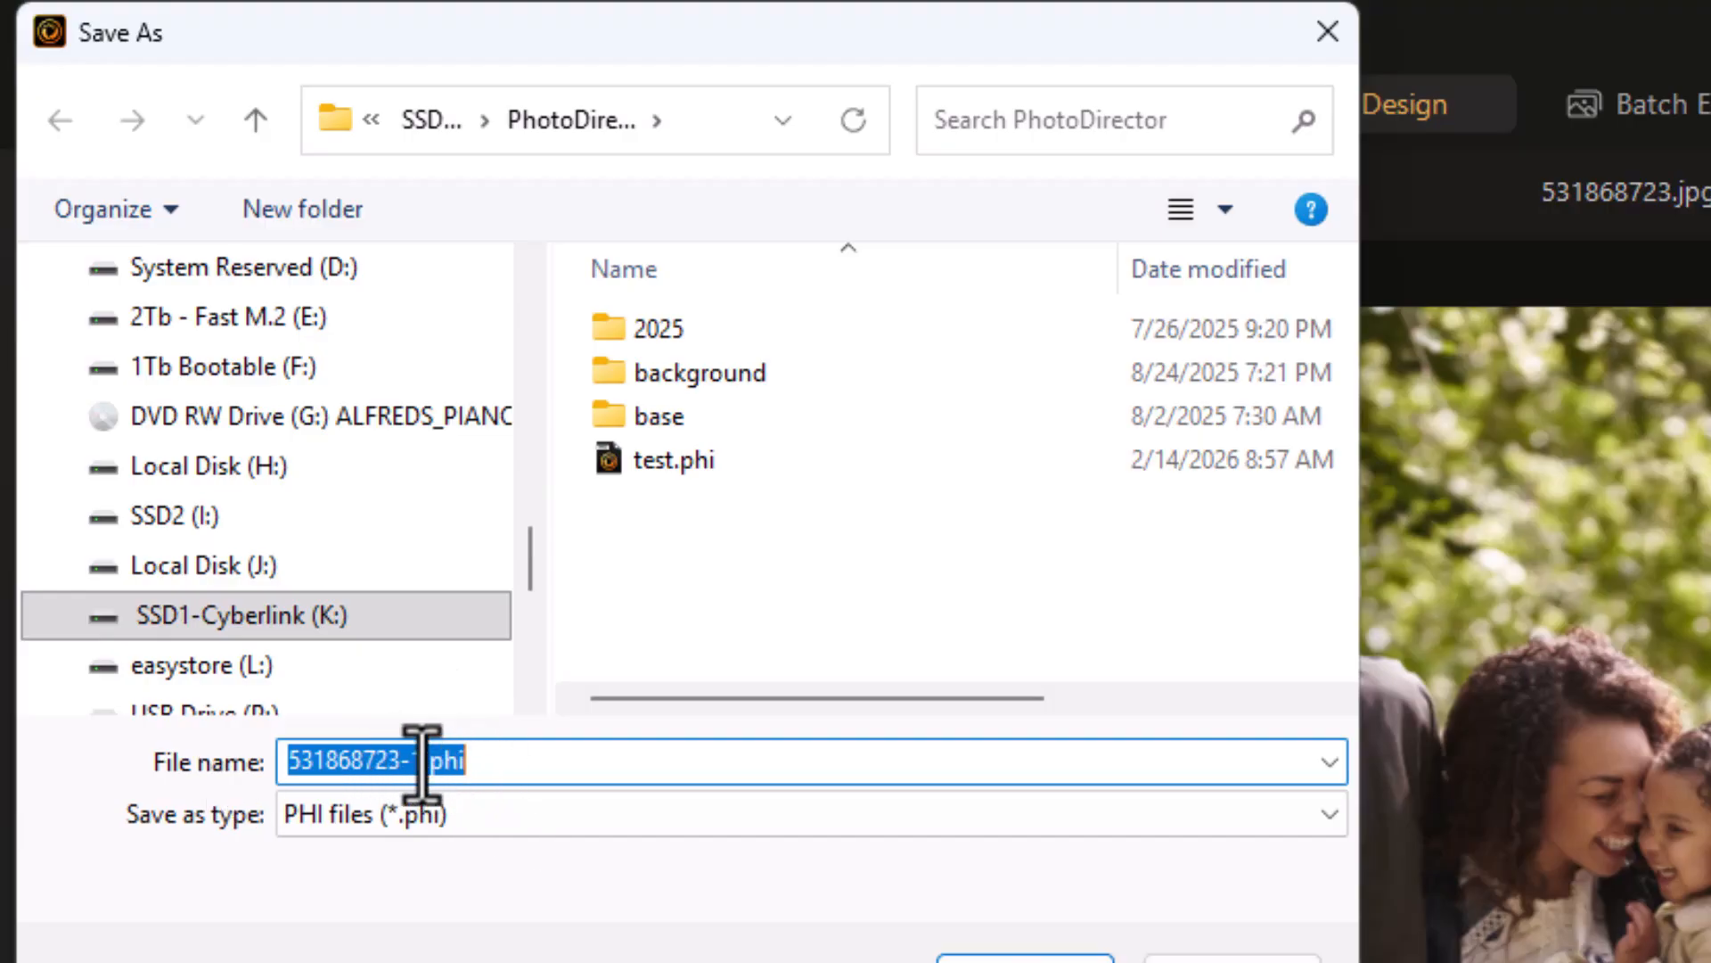
{"action": "left_click_drag", "start_coordinate": [421, 762], "coordinate": [237, 764]}
{"action": "type", "text": "t"}
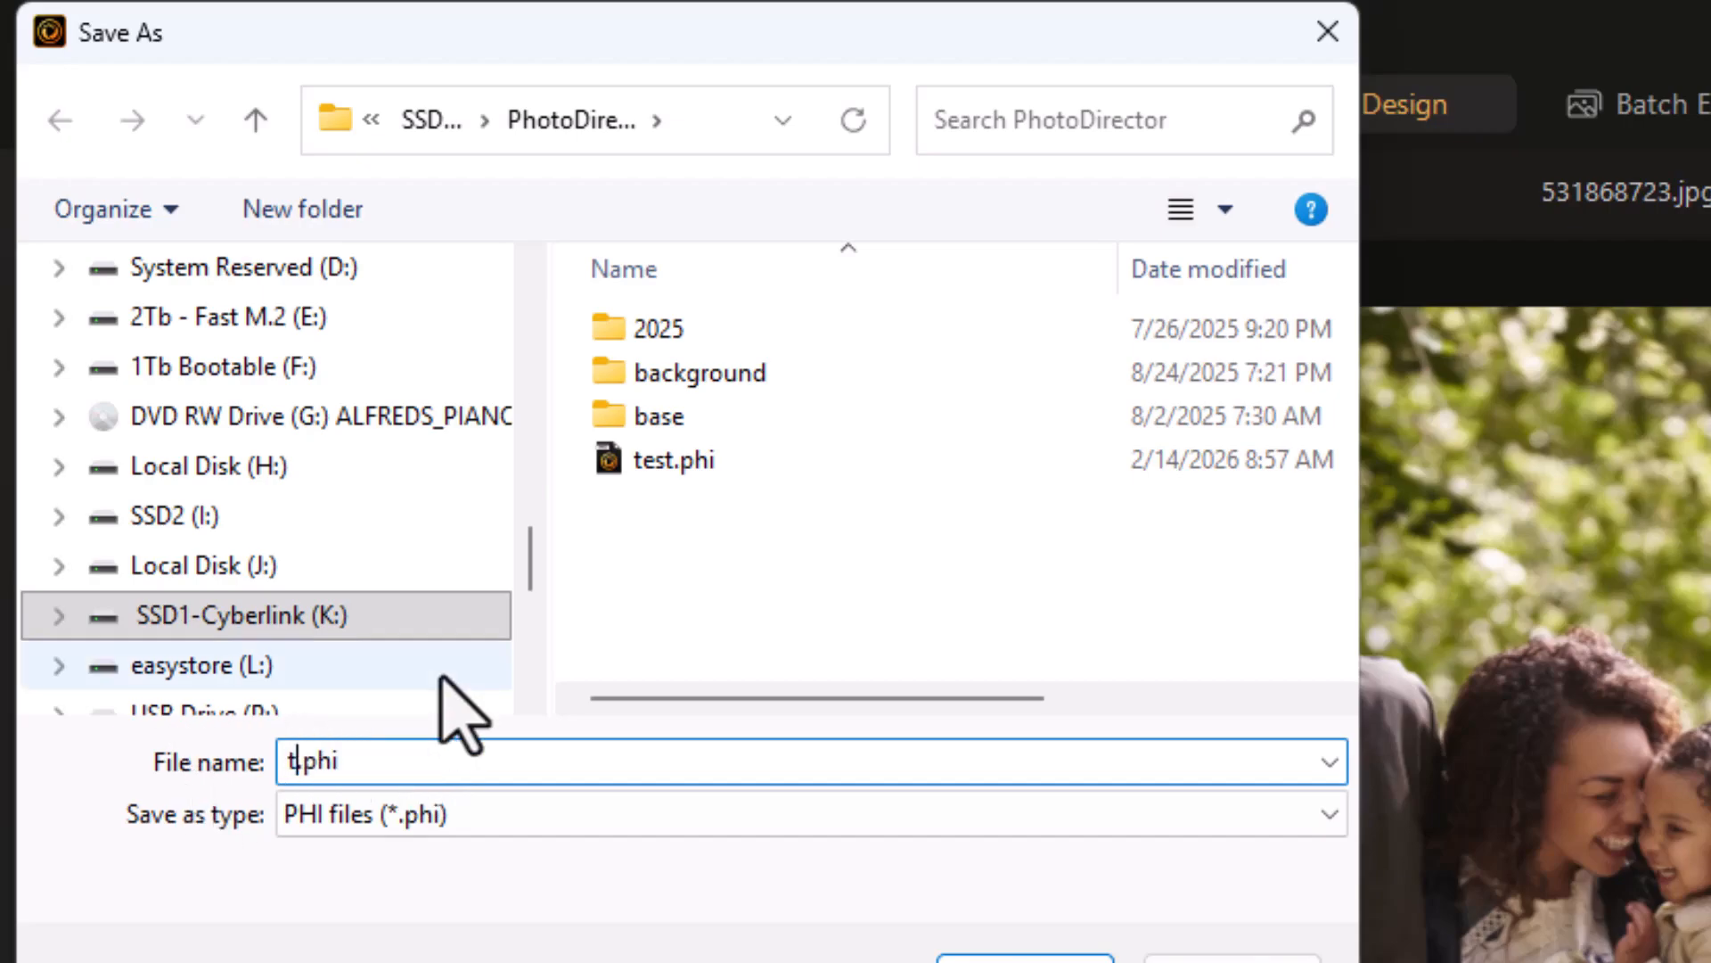
{"action": "type", "text": "est 2"}
{"action": "key", "text": "Return"}
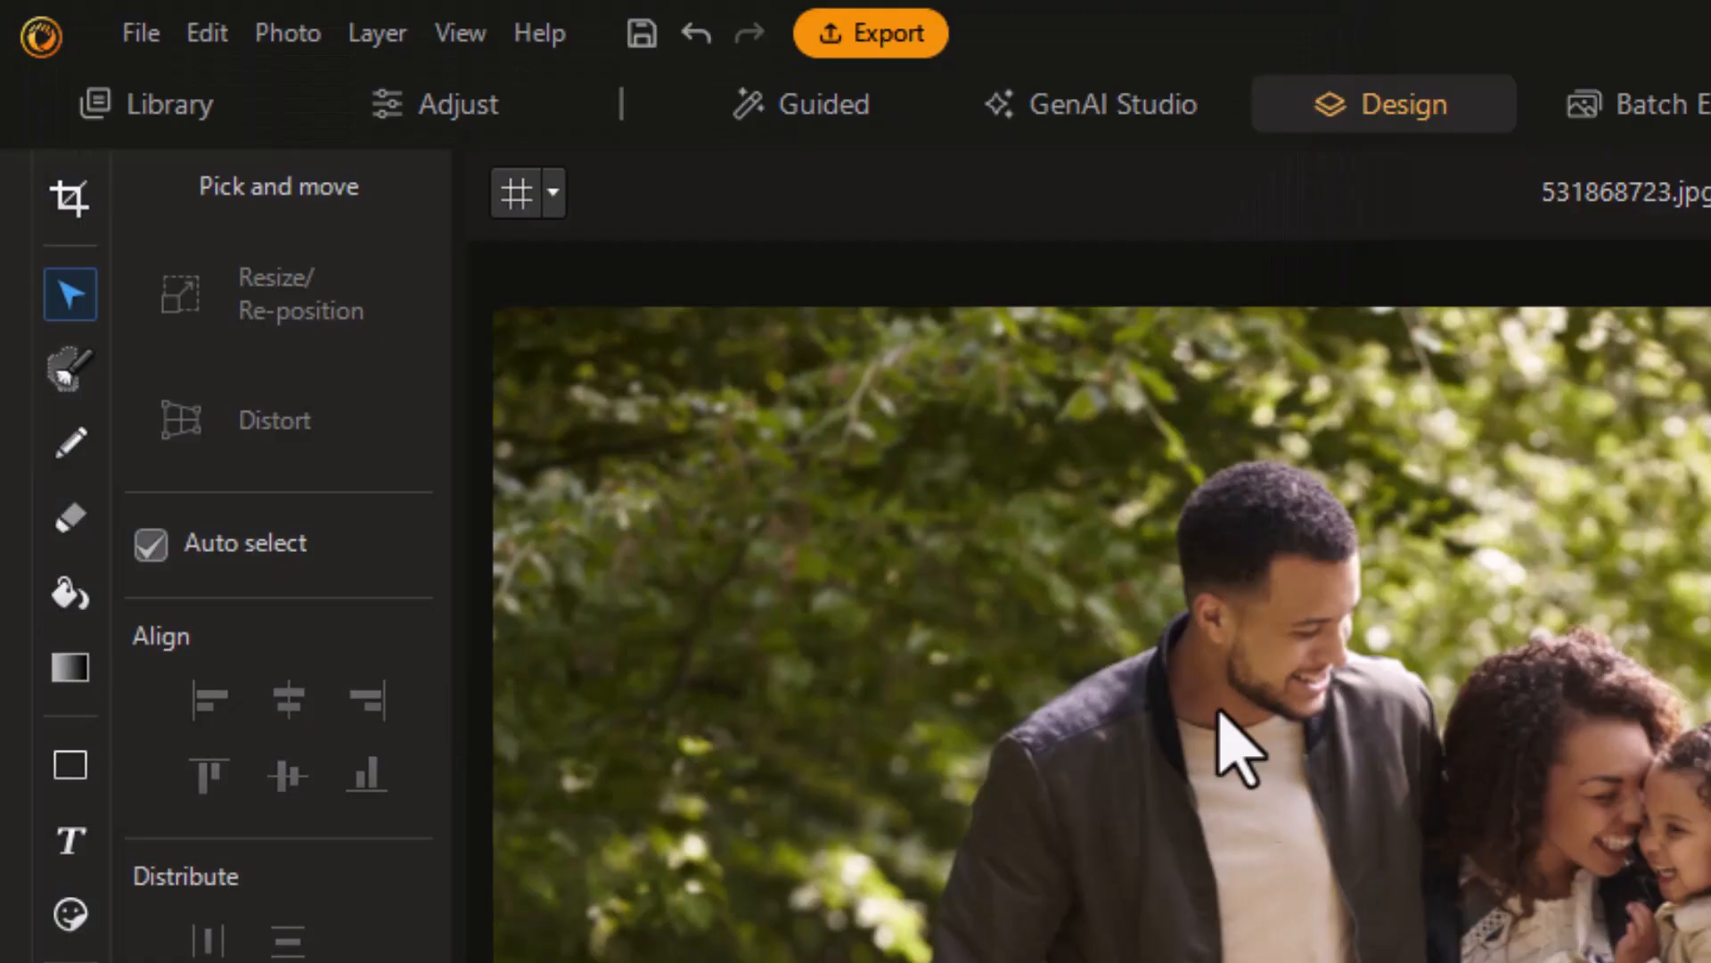
Save a copy of the composite in the same folder as a JPG file.
{"action": "left_click", "coordinate": [142, 33]}
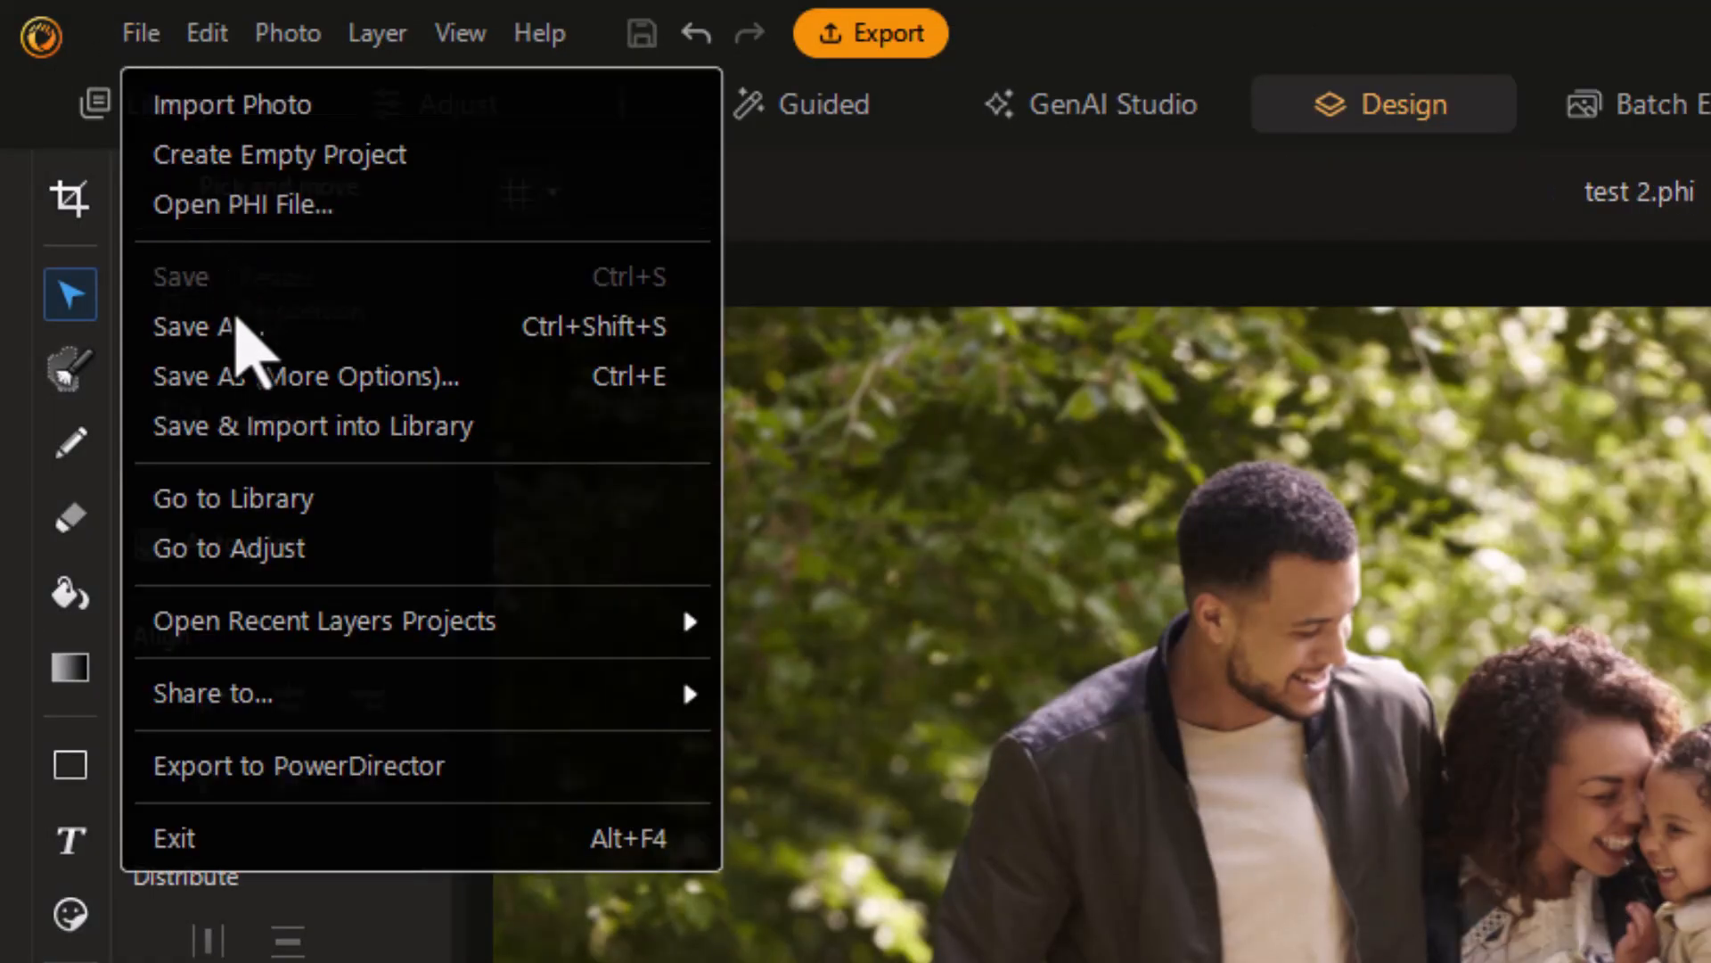
{"action": "left_click", "coordinate": [294, 339]}
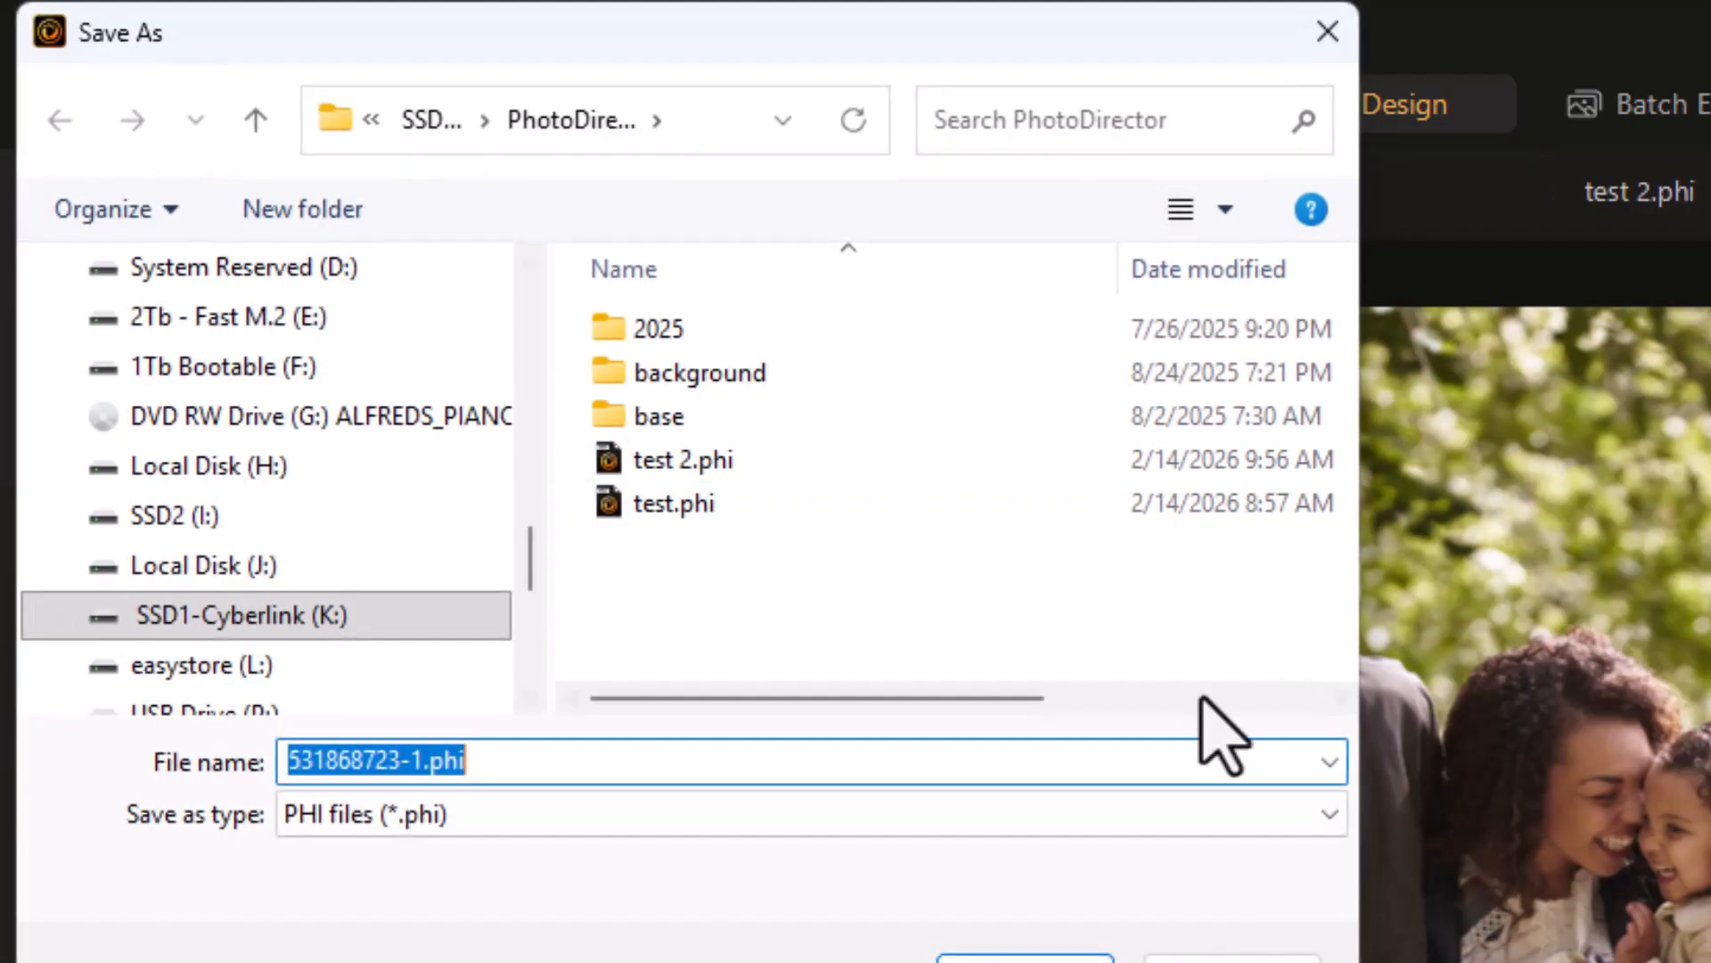
{"action": "left_click", "coordinate": [1335, 815]}
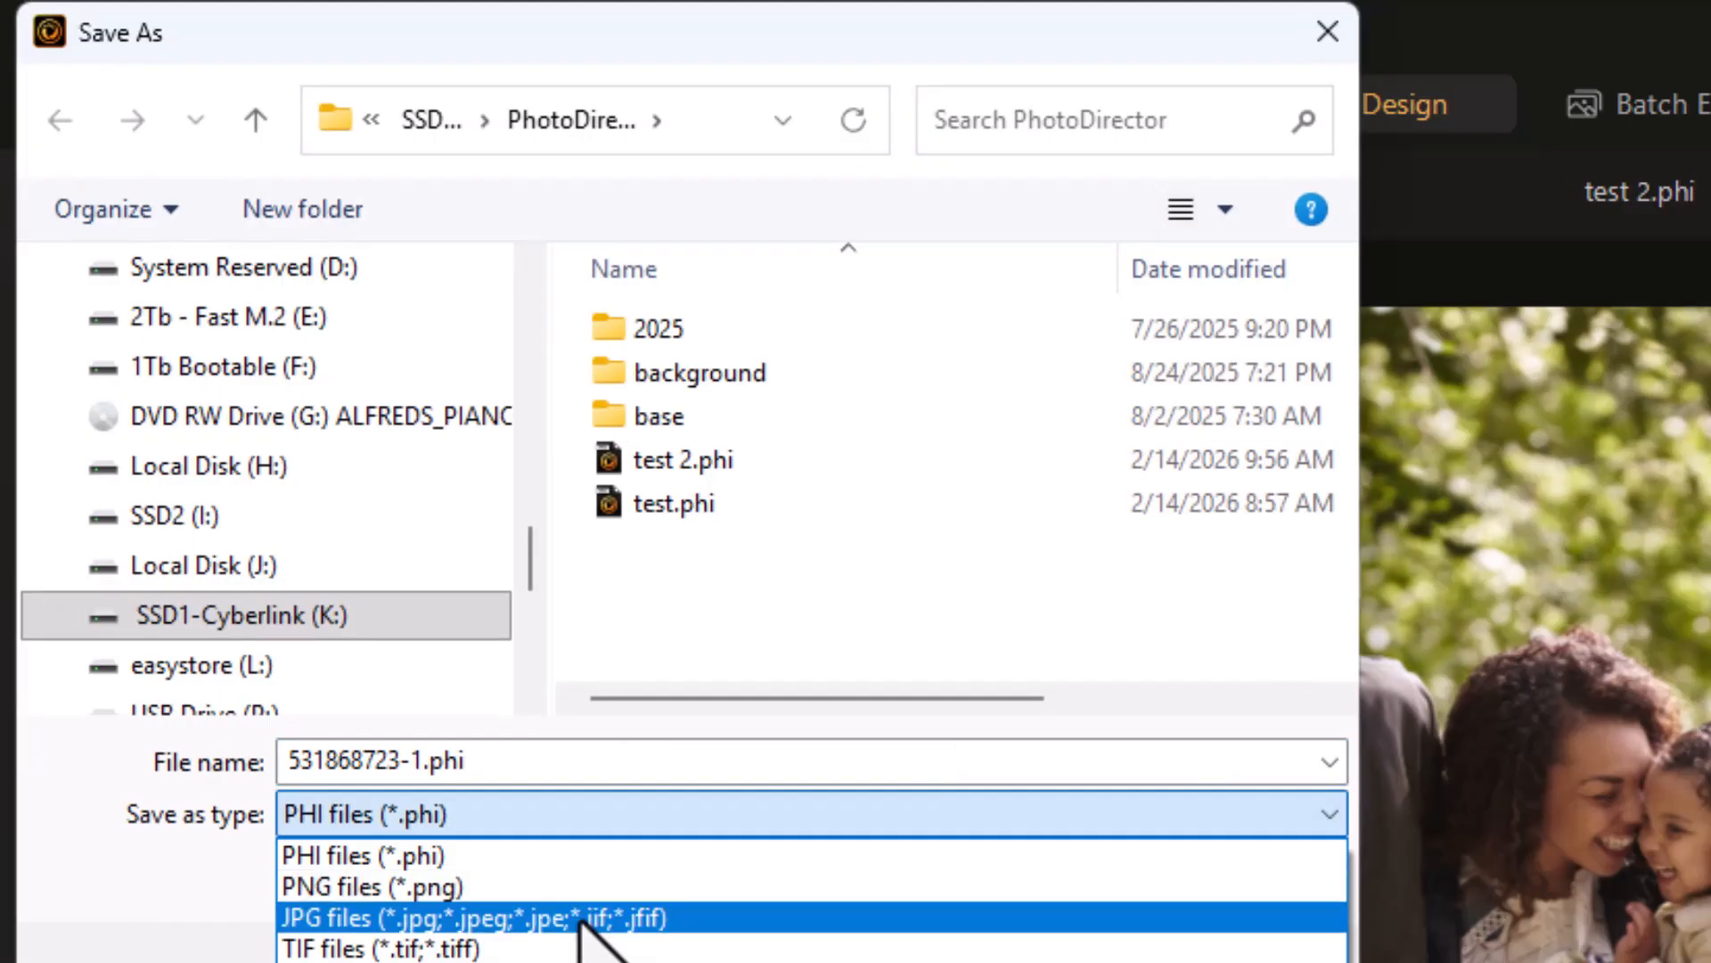
{"action": "left_click", "coordinate": [592, 920]}
{"action": "left_click", "coordinate": [1026, 961]}
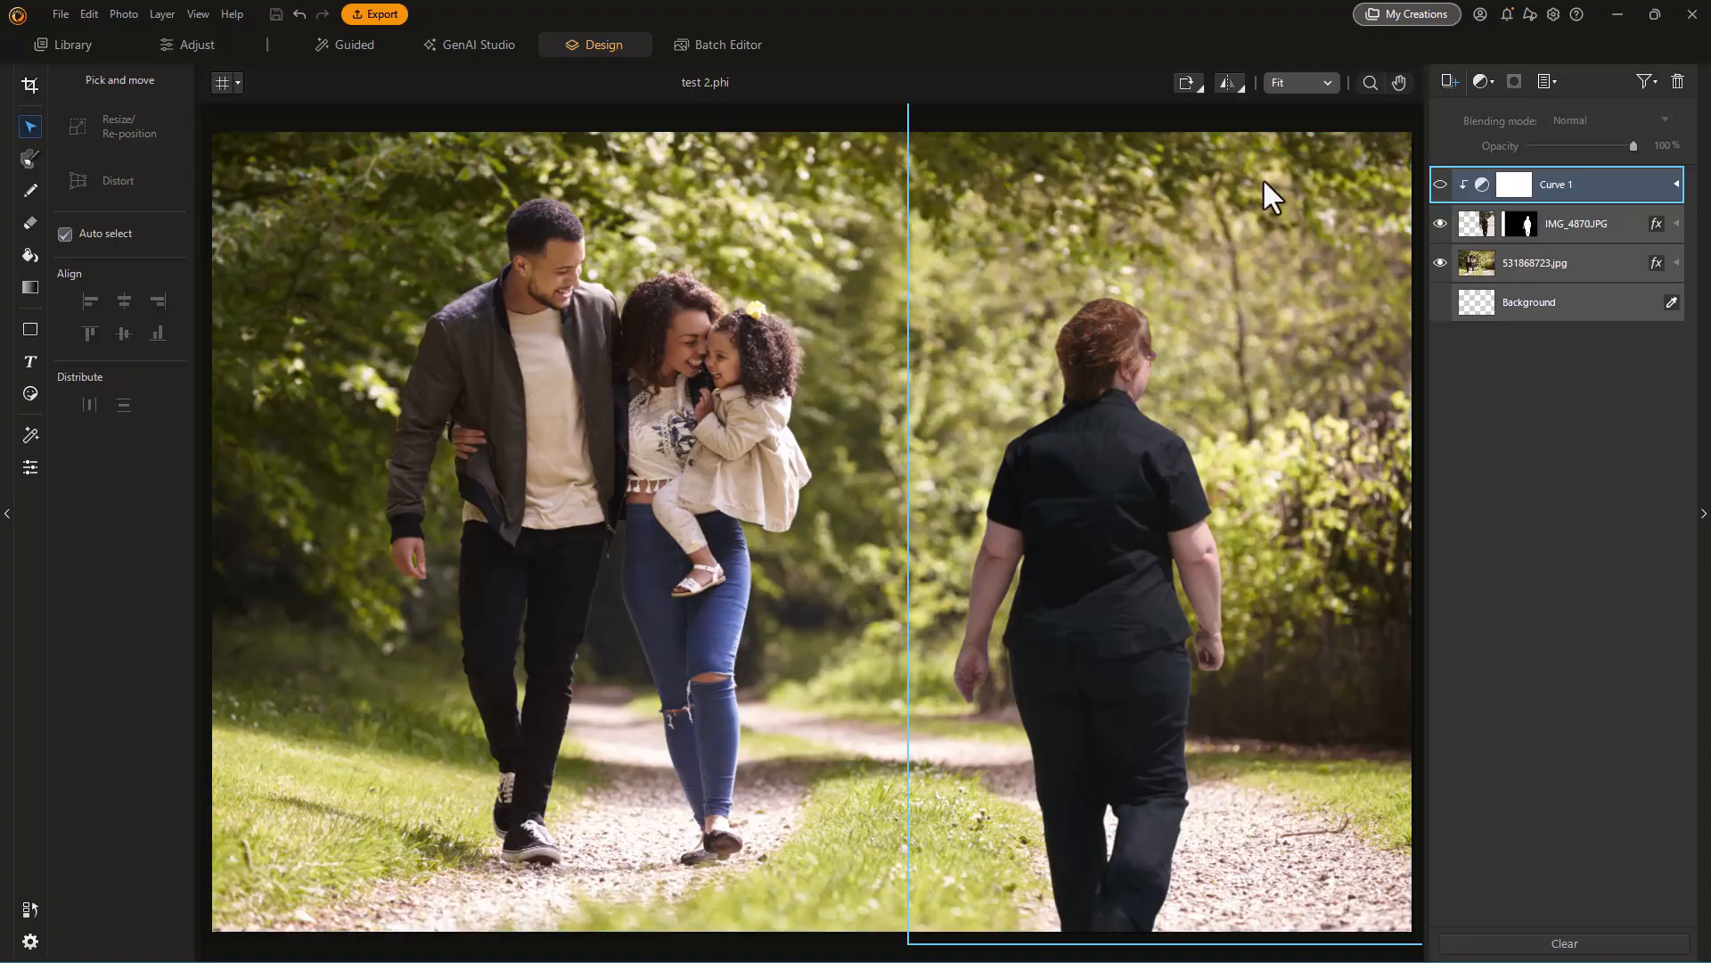
Return to the library, add the composite photo to it, and compare it with the original 531868723.jpg.
{"action": "left_click", "coordinate": [67, 45]}
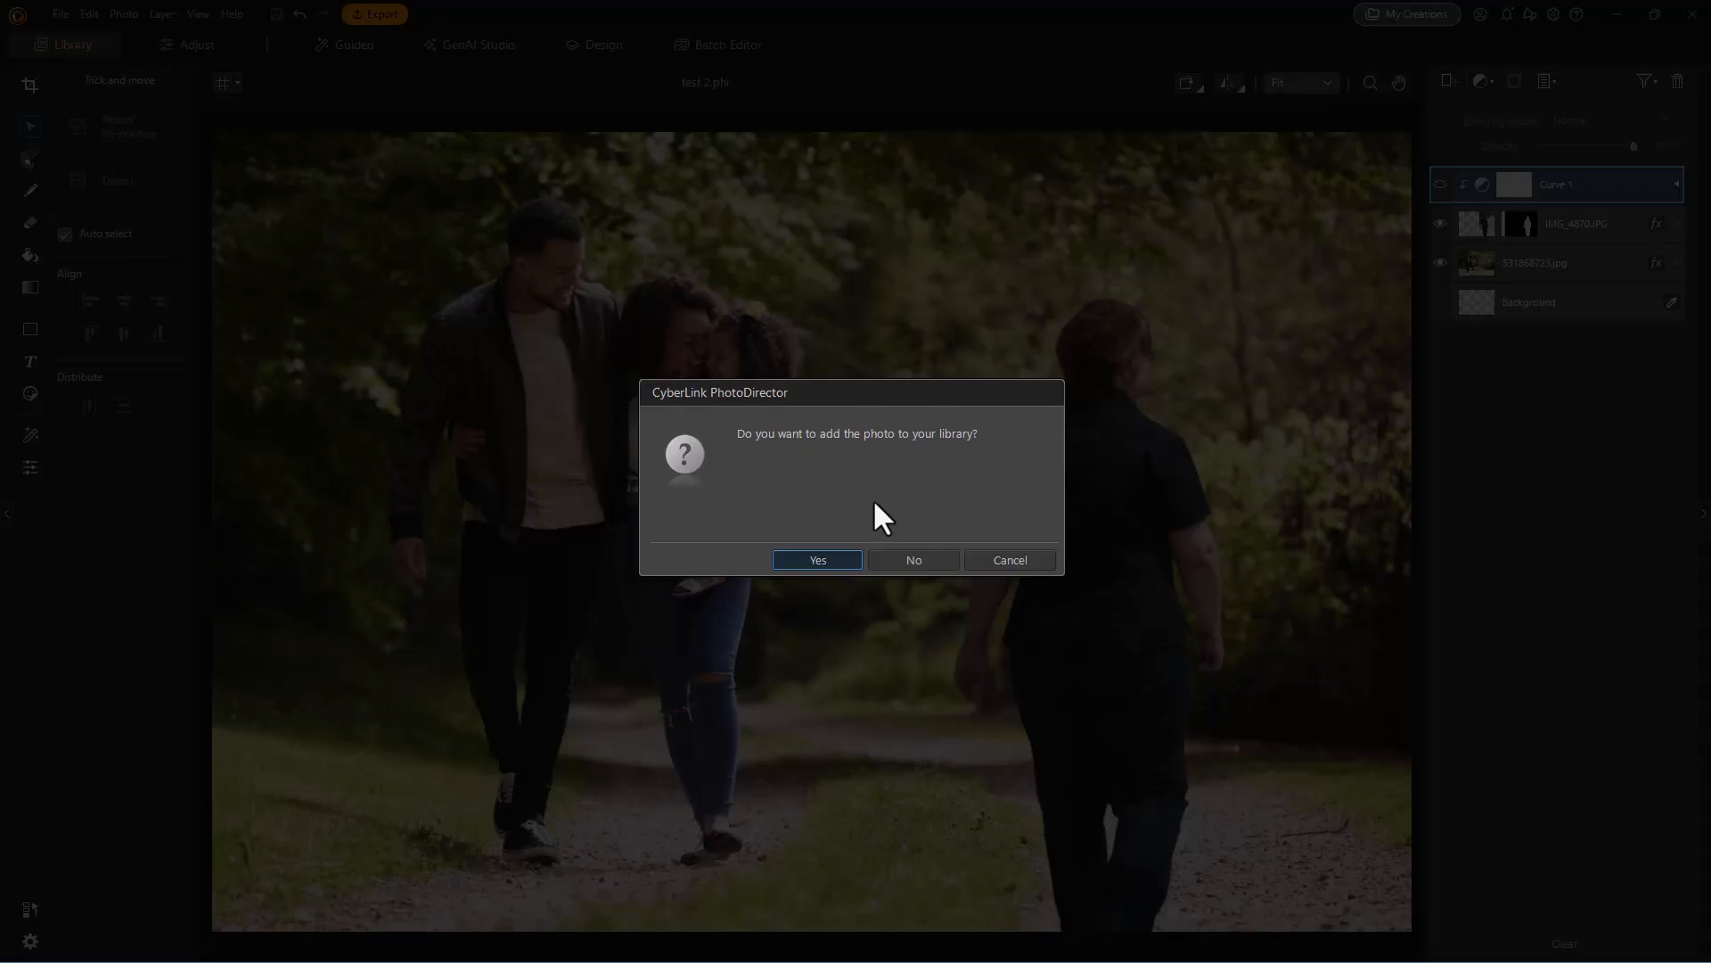
{"action": "left_click", "coordinate": [819, 560]}
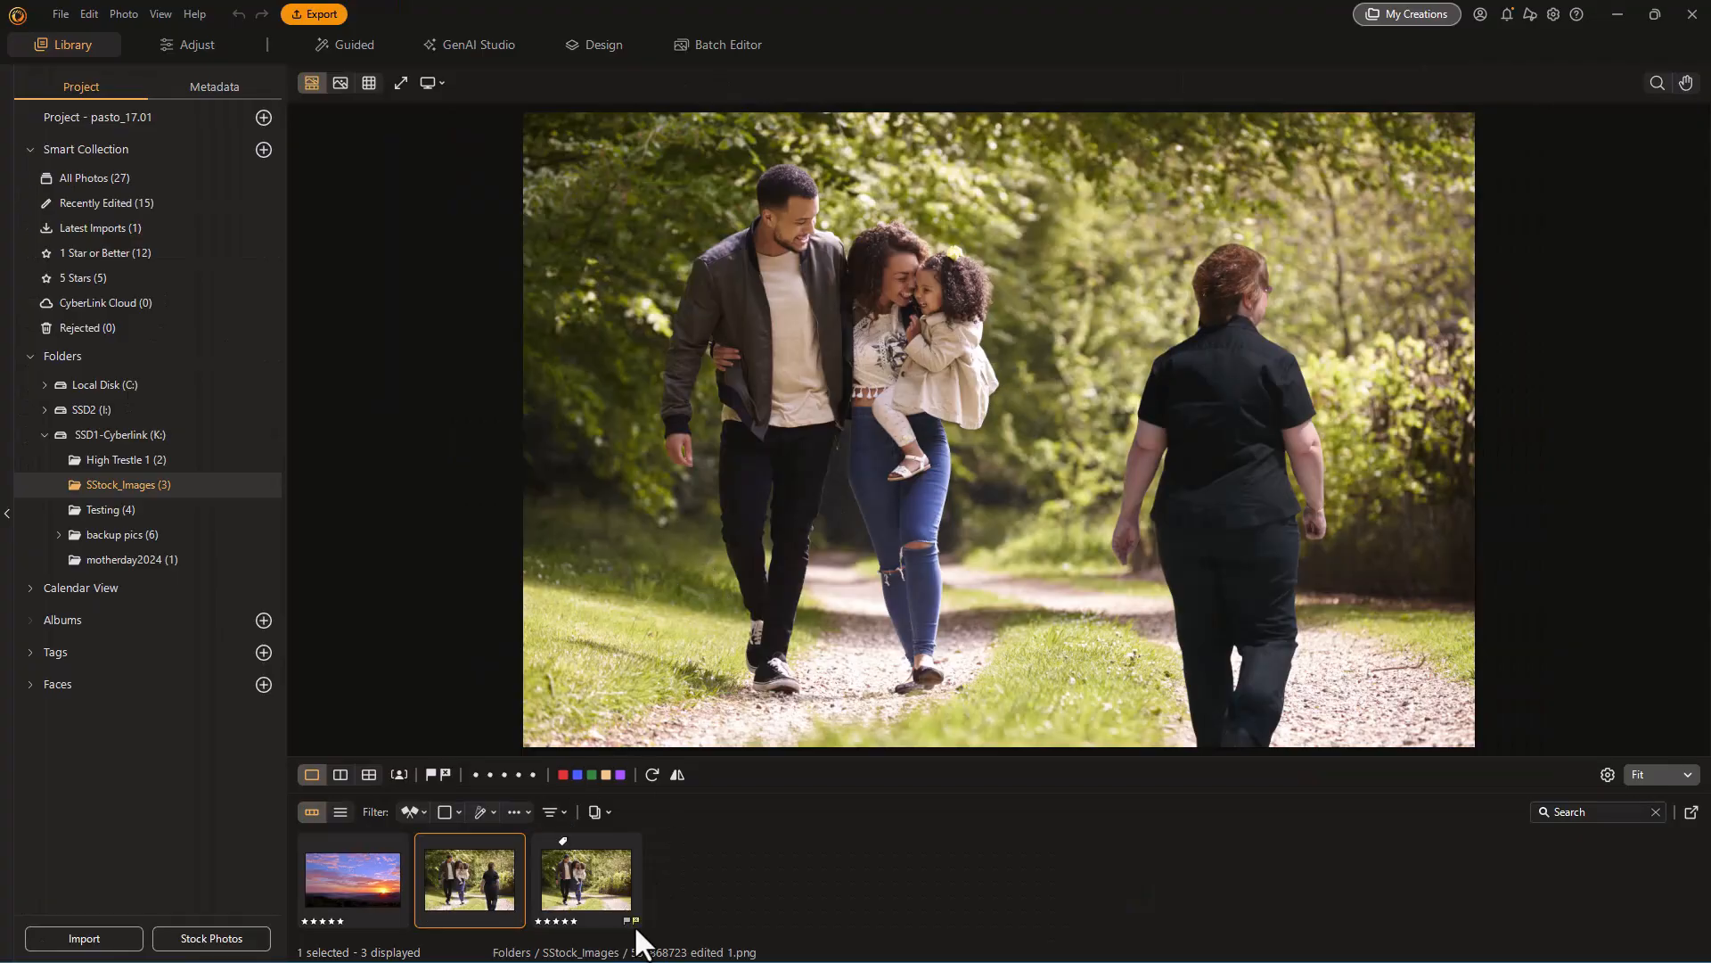
{"action": "left_click", "coordinate": [605, 889]}
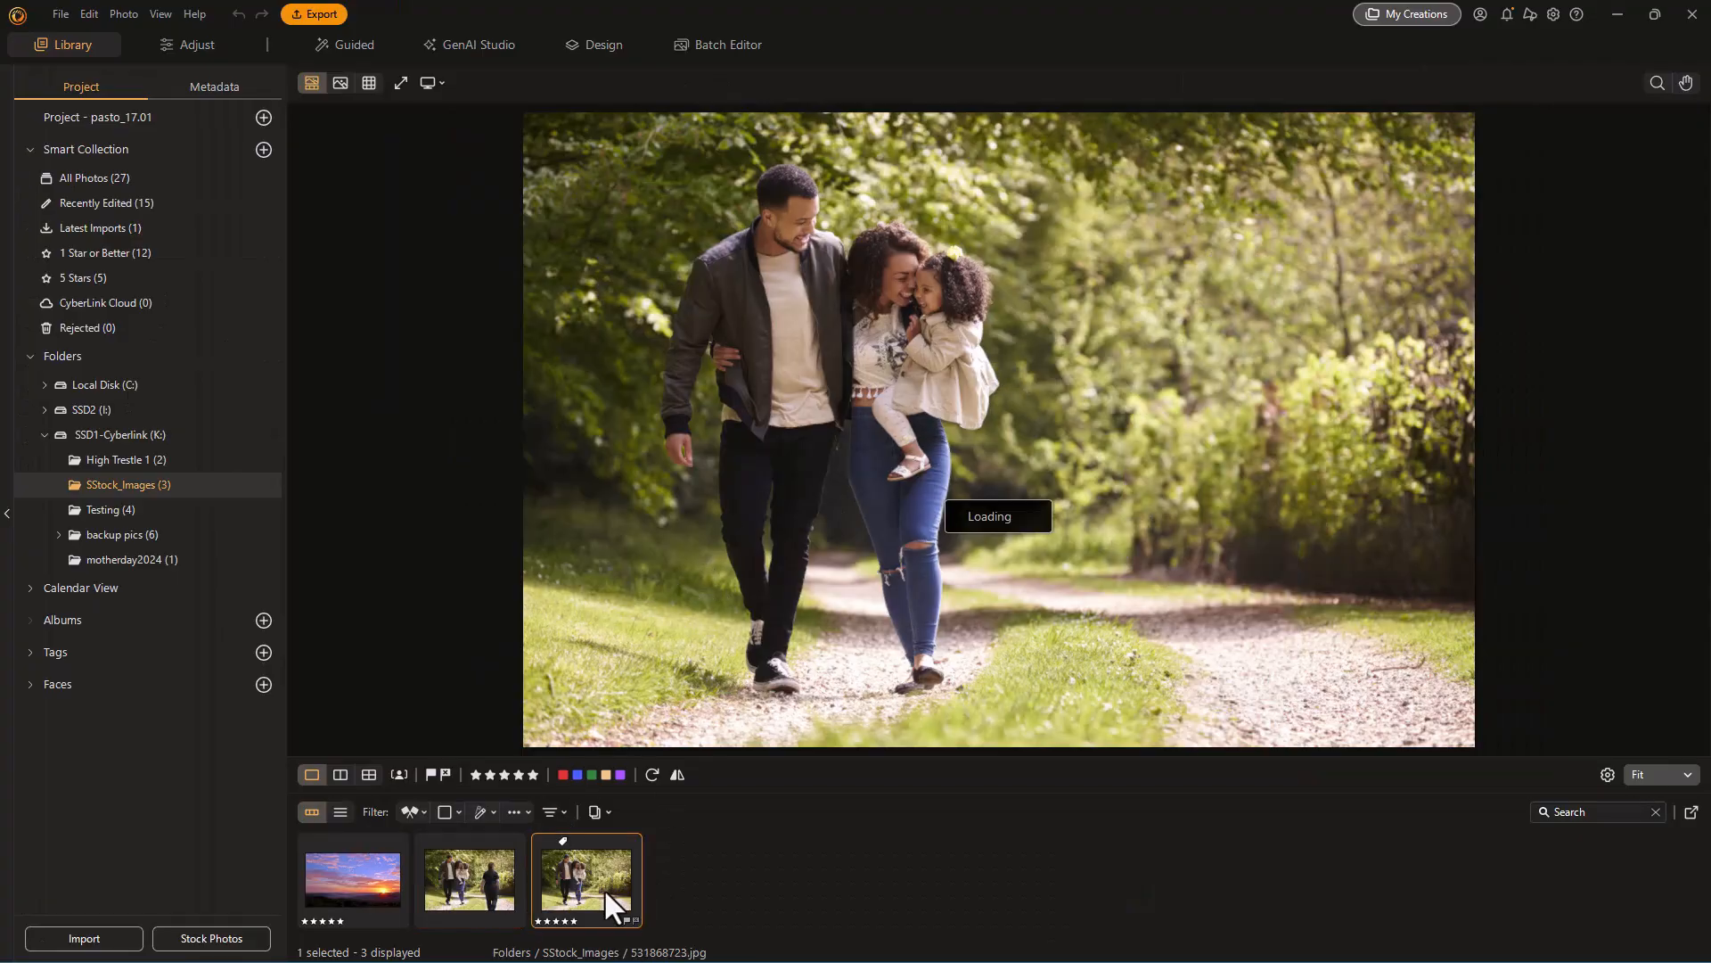
{"action": "left_click", "coordinate": [473, 869]}
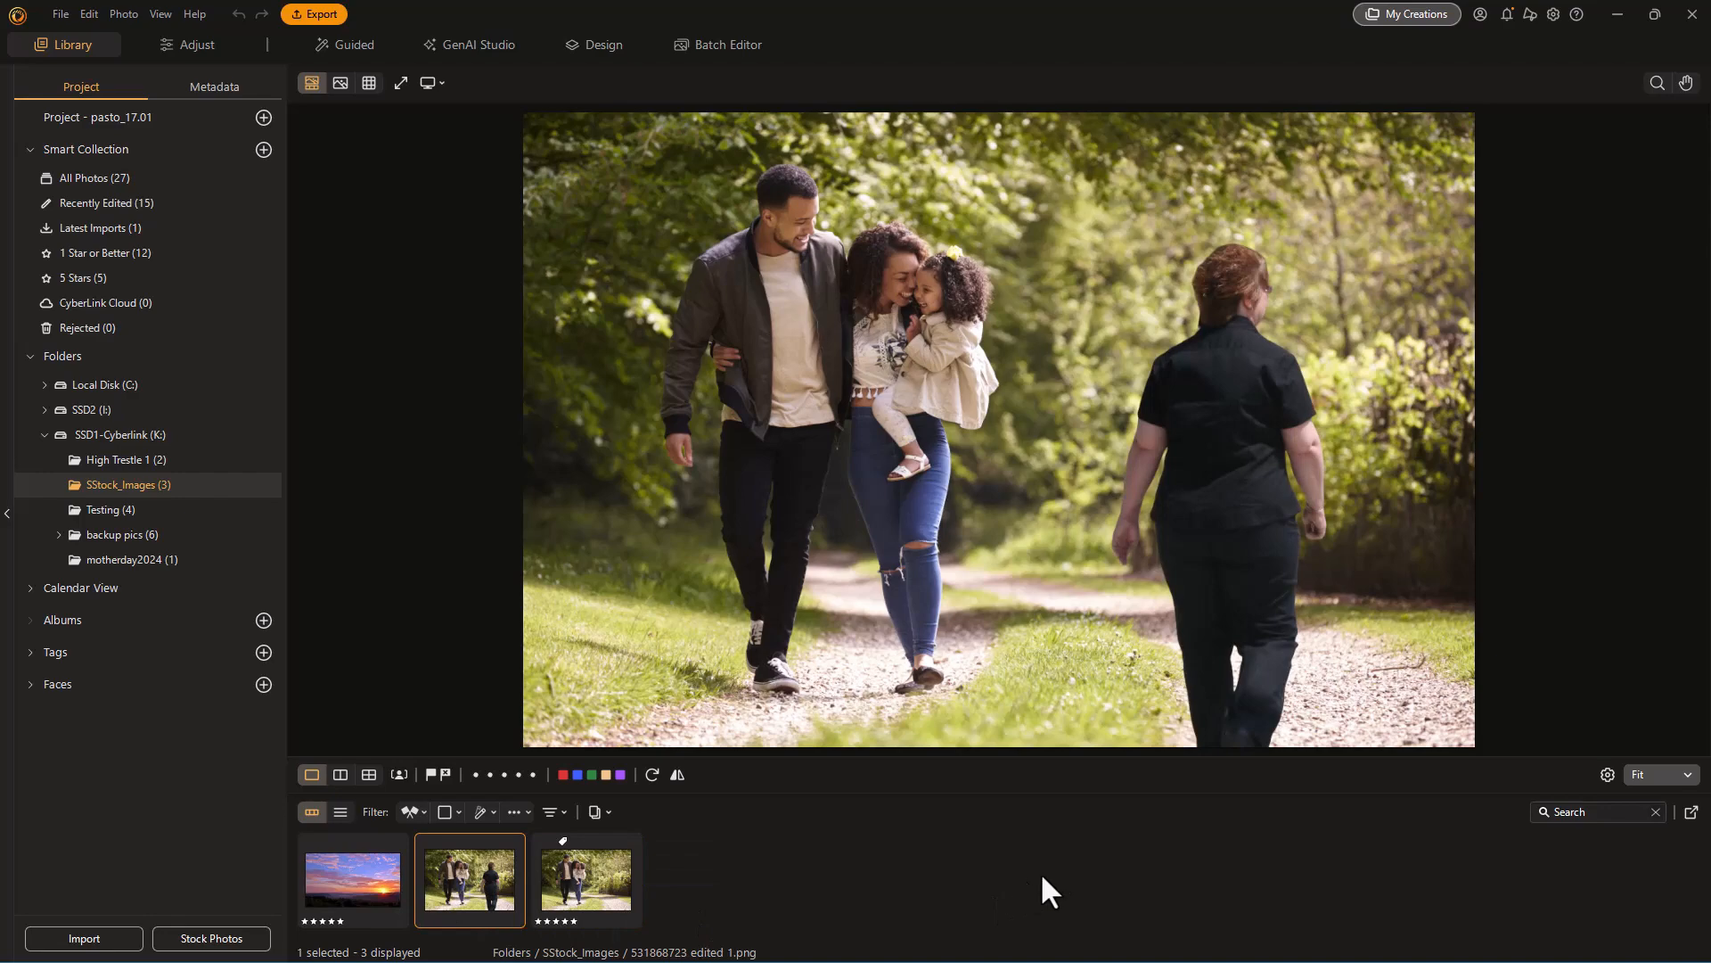